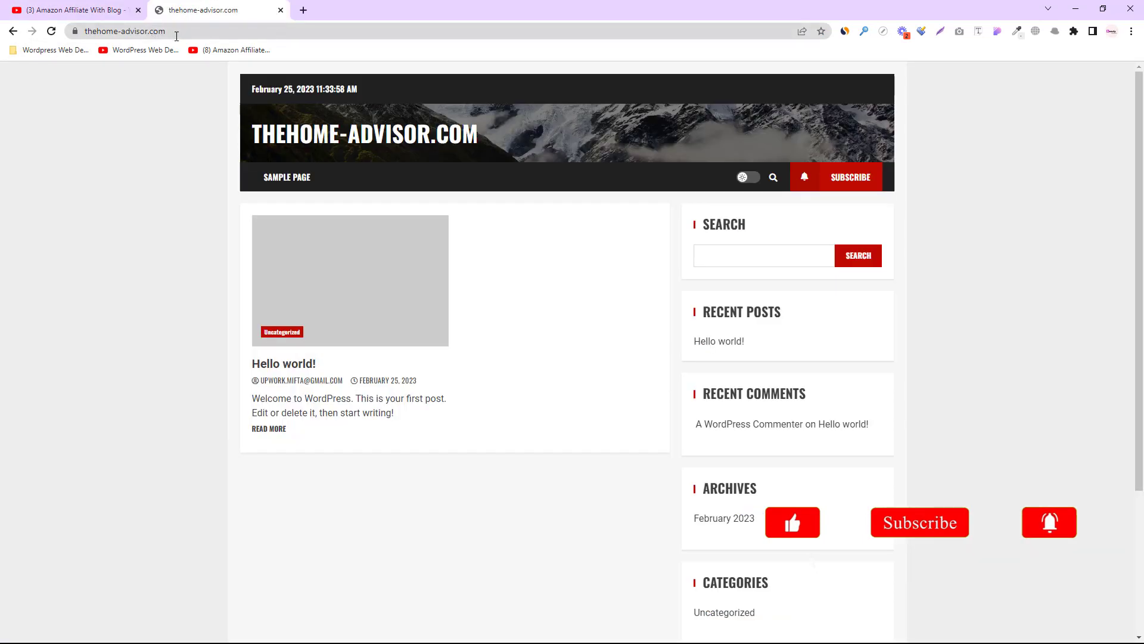
- Look through the videos in the Amazon Affiliate With Blog playlist on YouTube
click(179, 29)
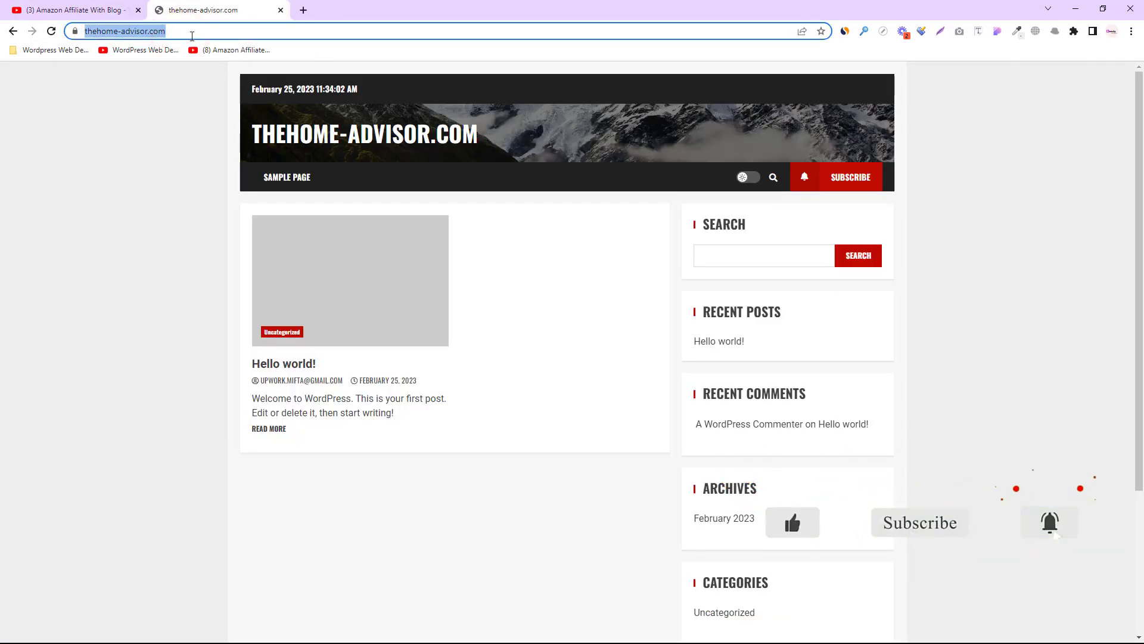
click(190, 31)
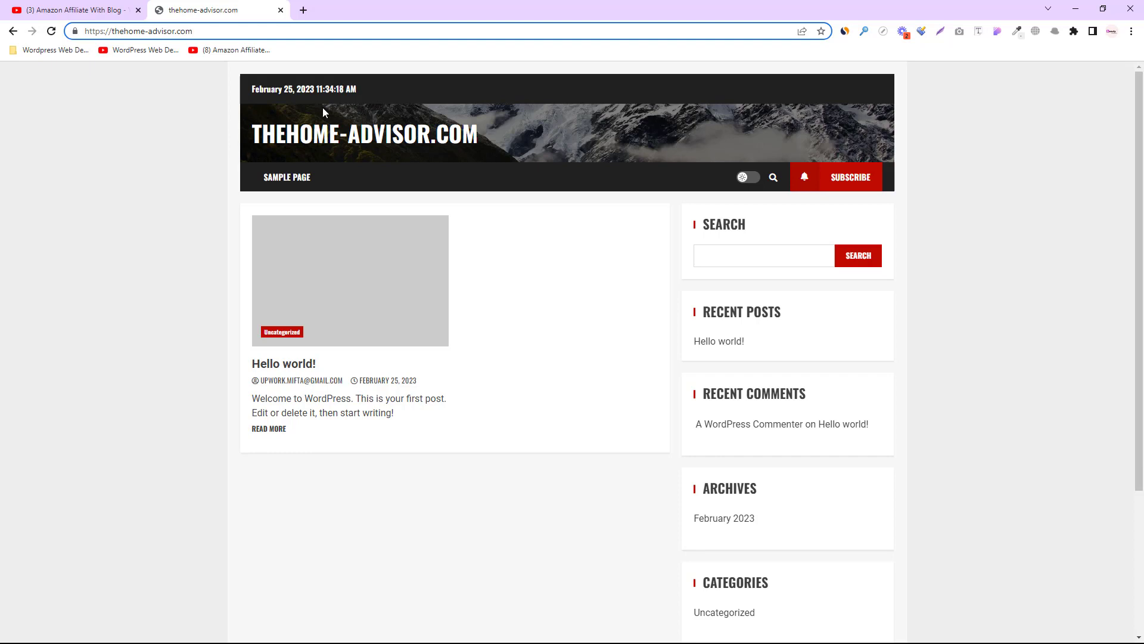
click(72, 10)
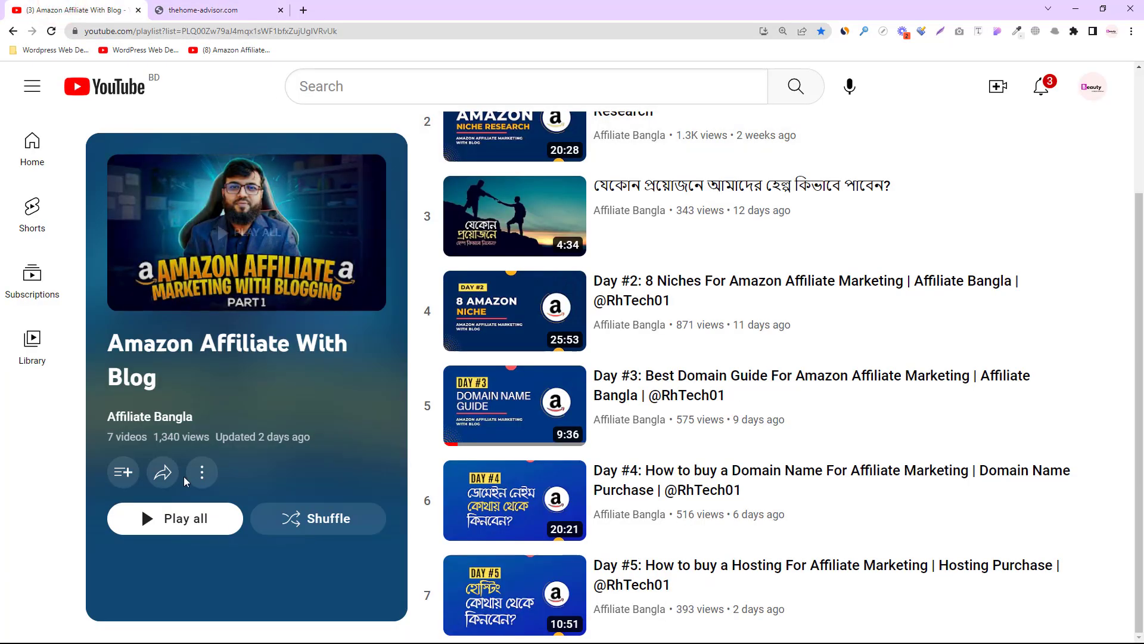
scroll(672, 267, up, 3)
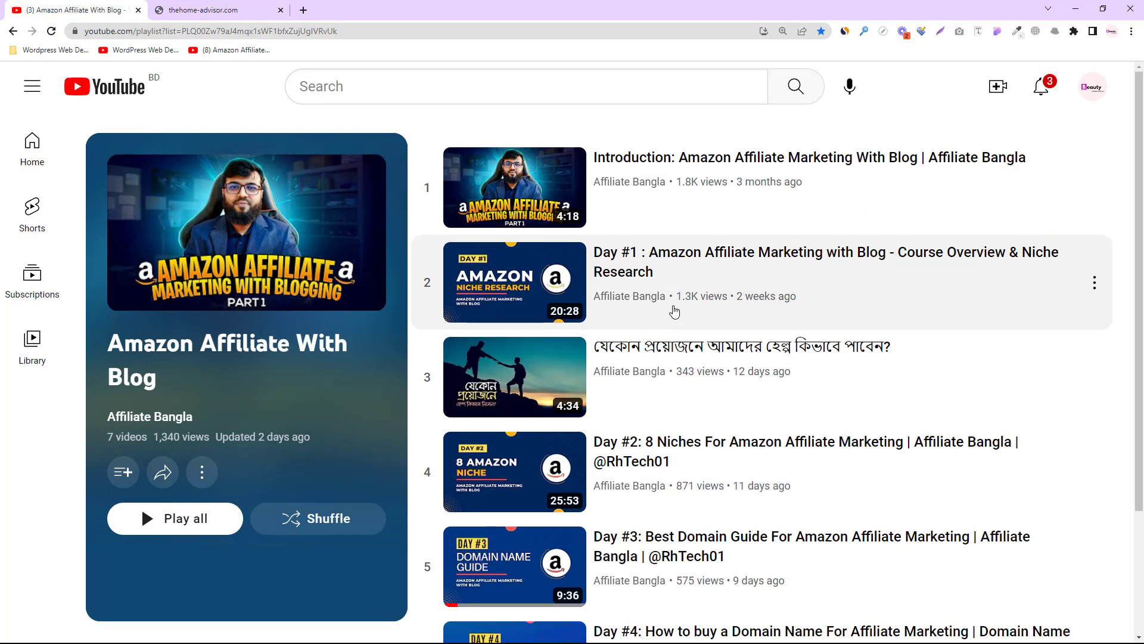
scroll(662, 262, down, 3)
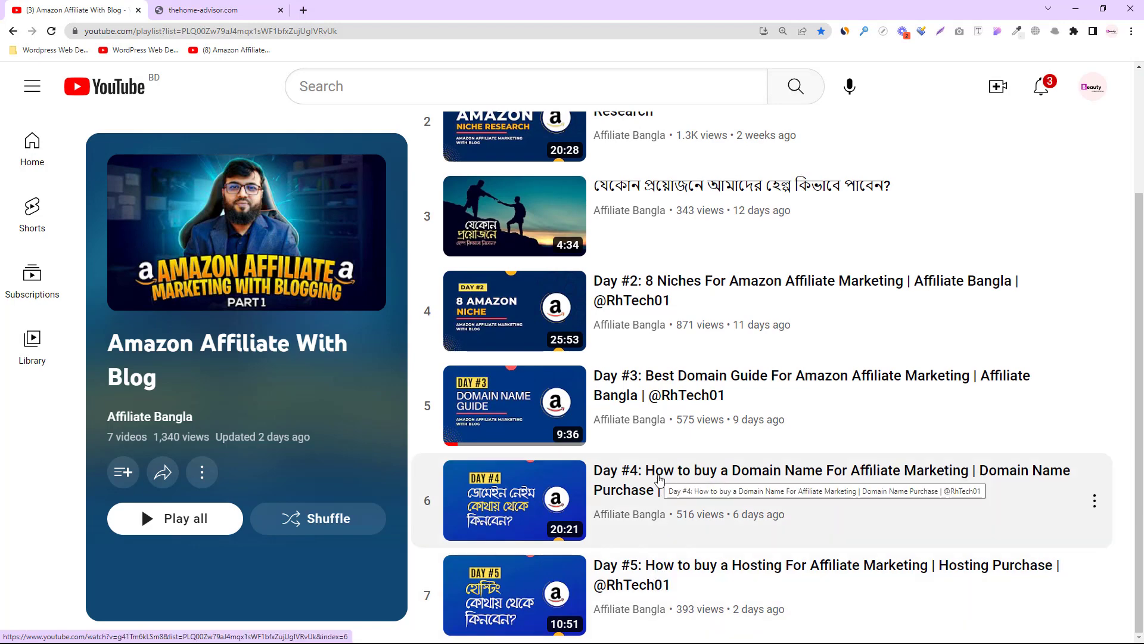
scroll(660, 479, up, 2)
- Open thehome-advisor.com/wp-admin and log in to WordPress with the prefilled credentials
click(220, 7)
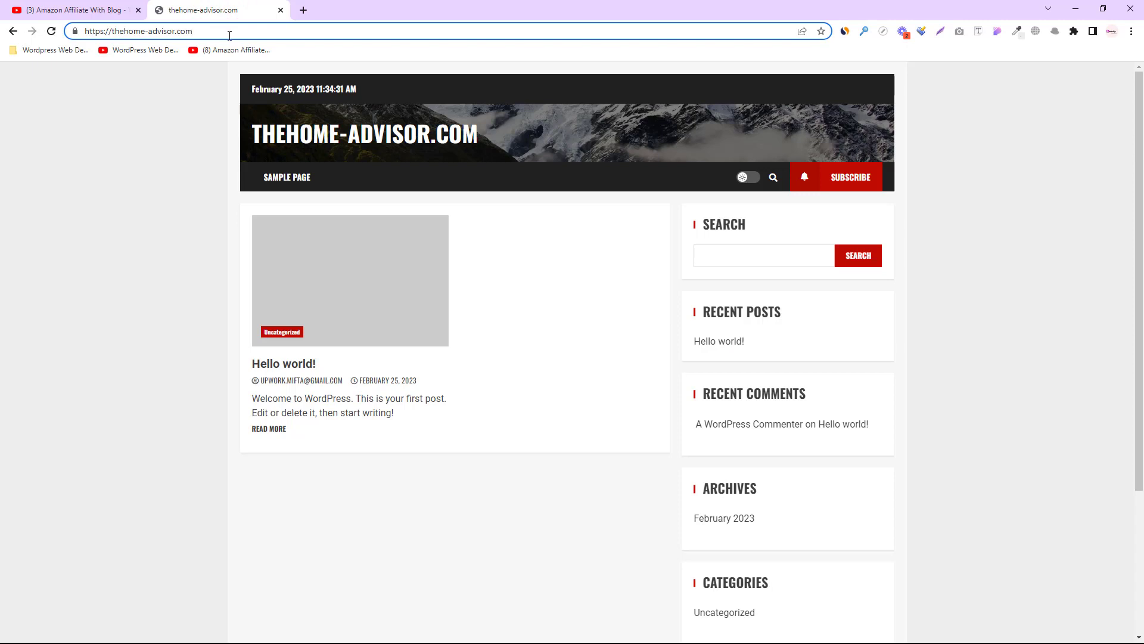
text(/)
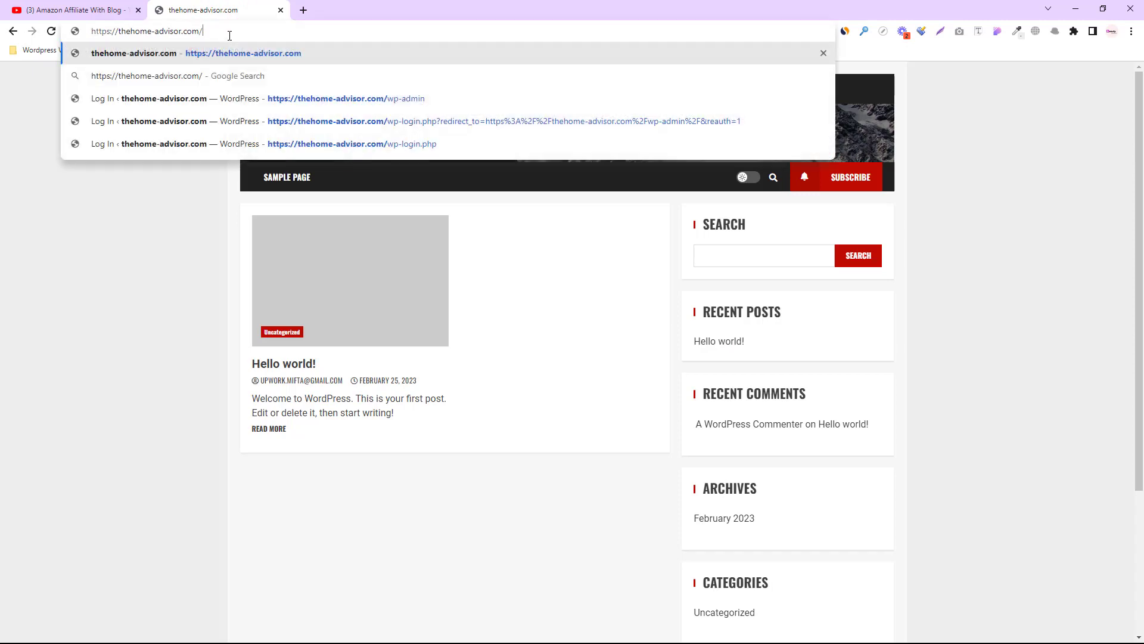
text(wp-admin)
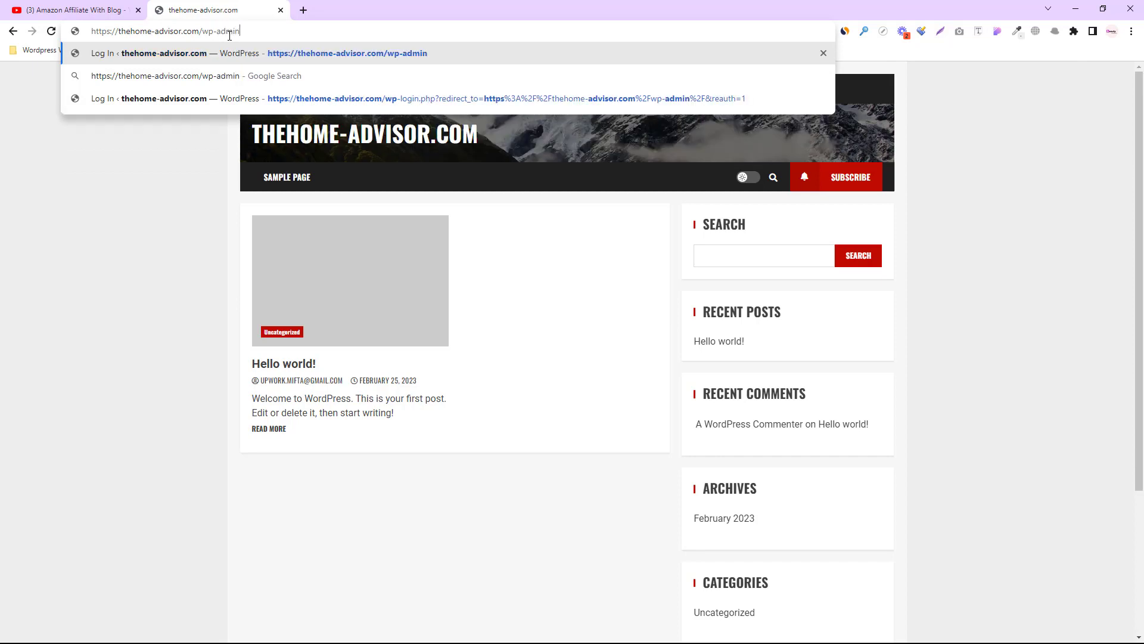
key(Return)
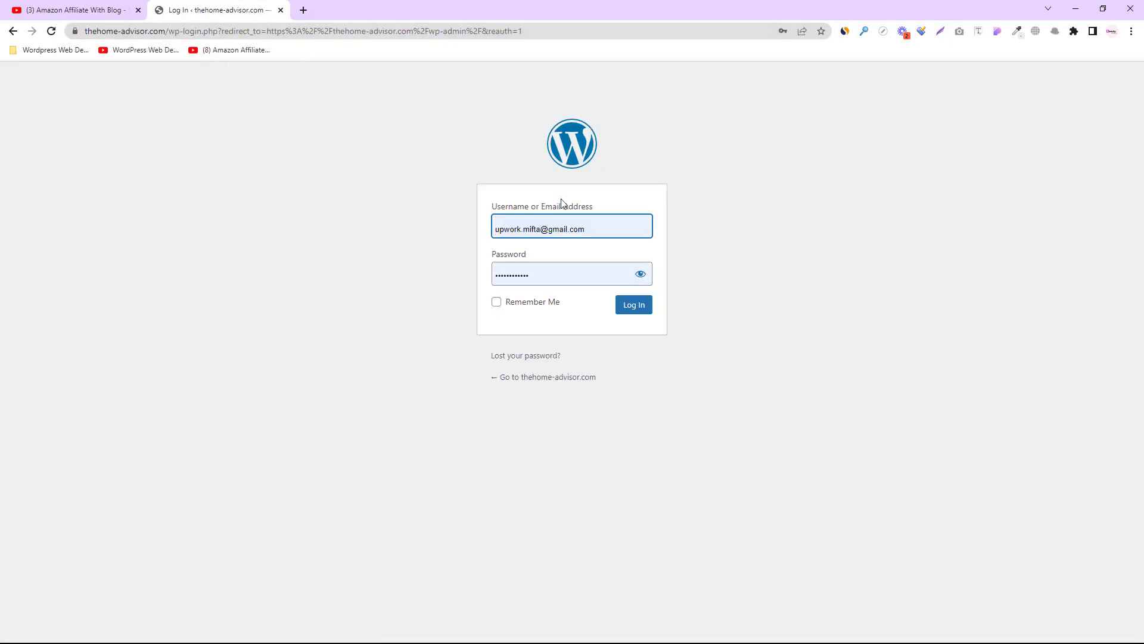
click(635, 307)
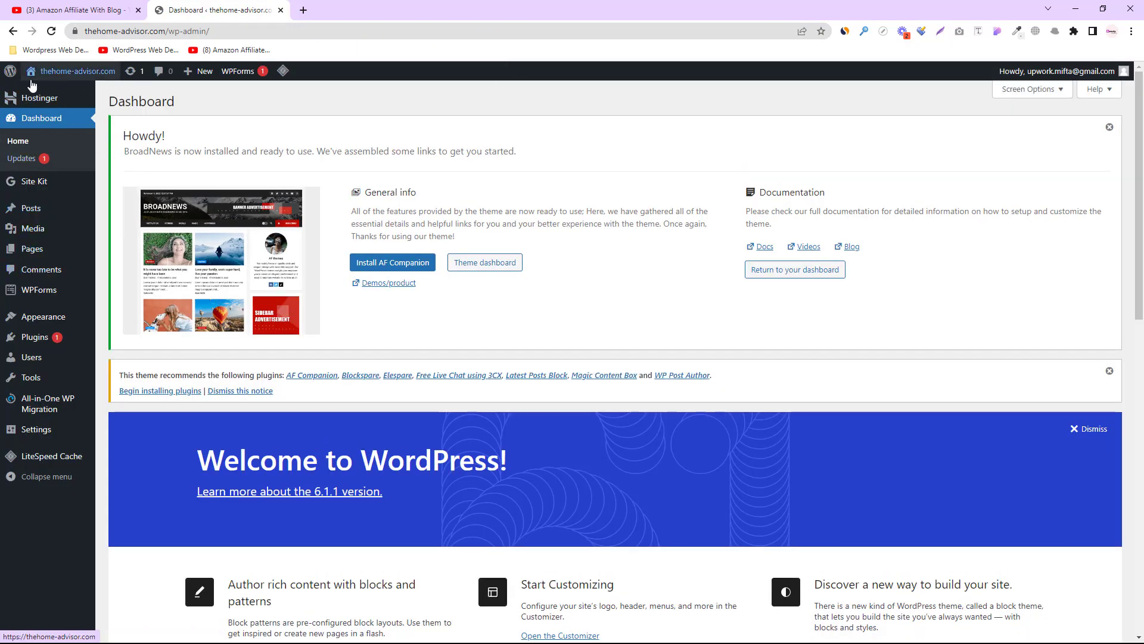
- Hide all dashboard screen elements, from WPForms through Welcome, and dismiss the BroadNews welcome and recommended-plugins notices
click(1035, 94)
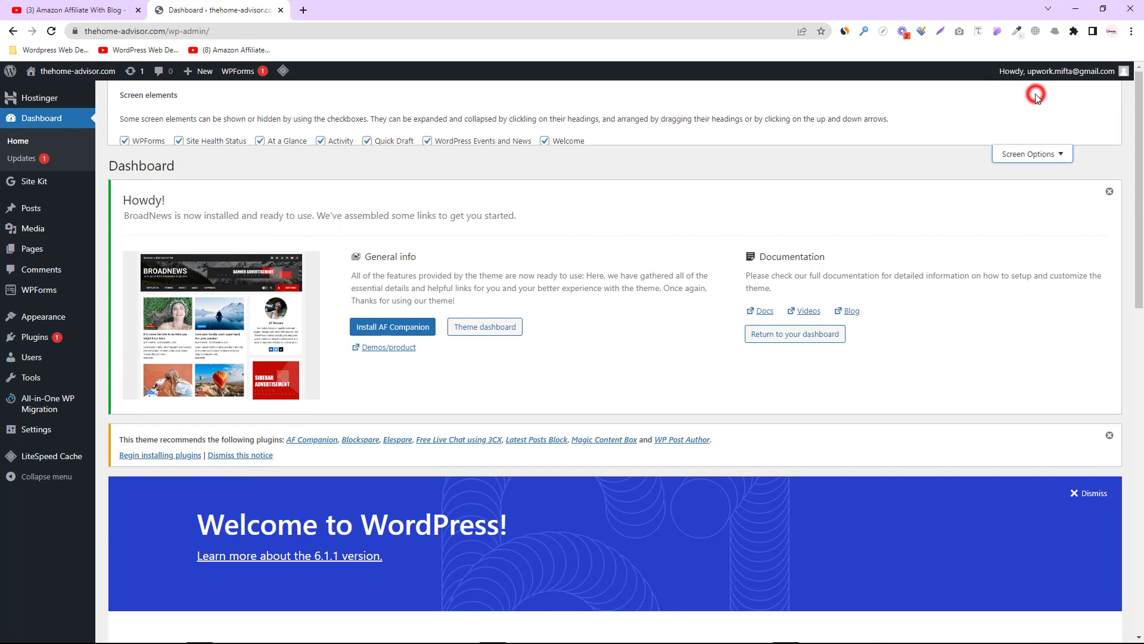
click(125, 143)
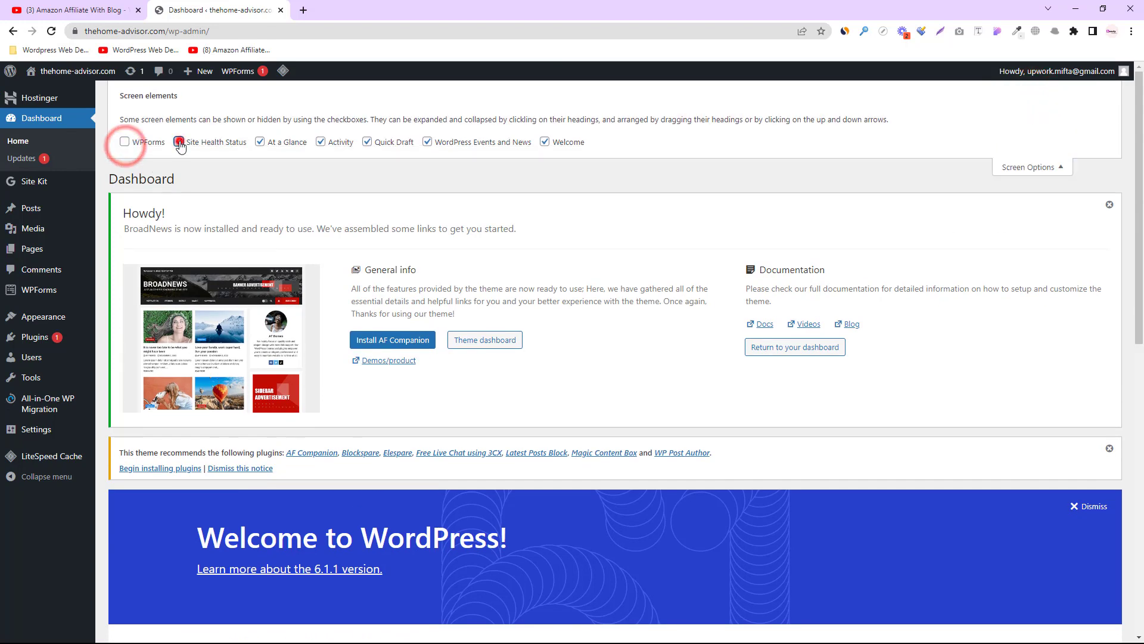
click(179, 142)
click(260, 142)
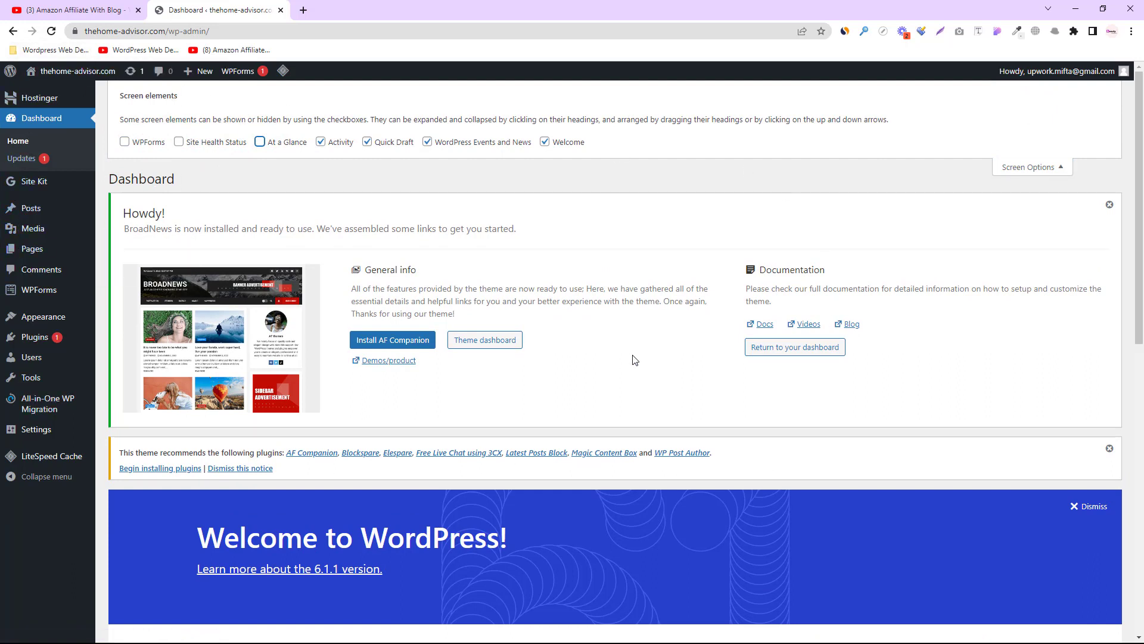
click(320, 143)
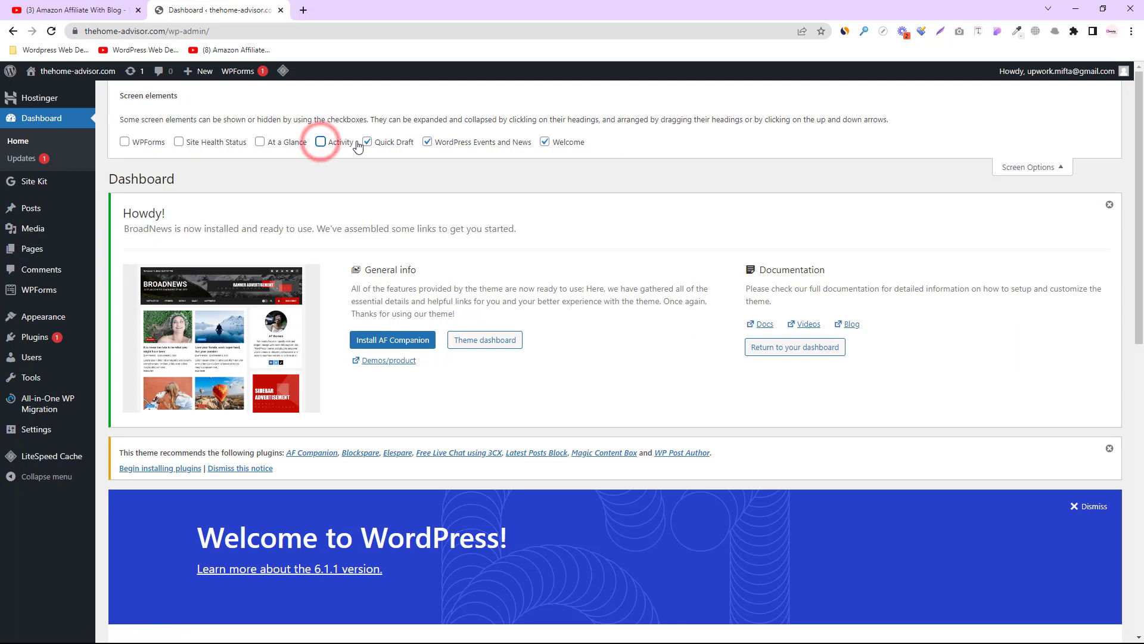
click(367, 143)
click(427, 143)
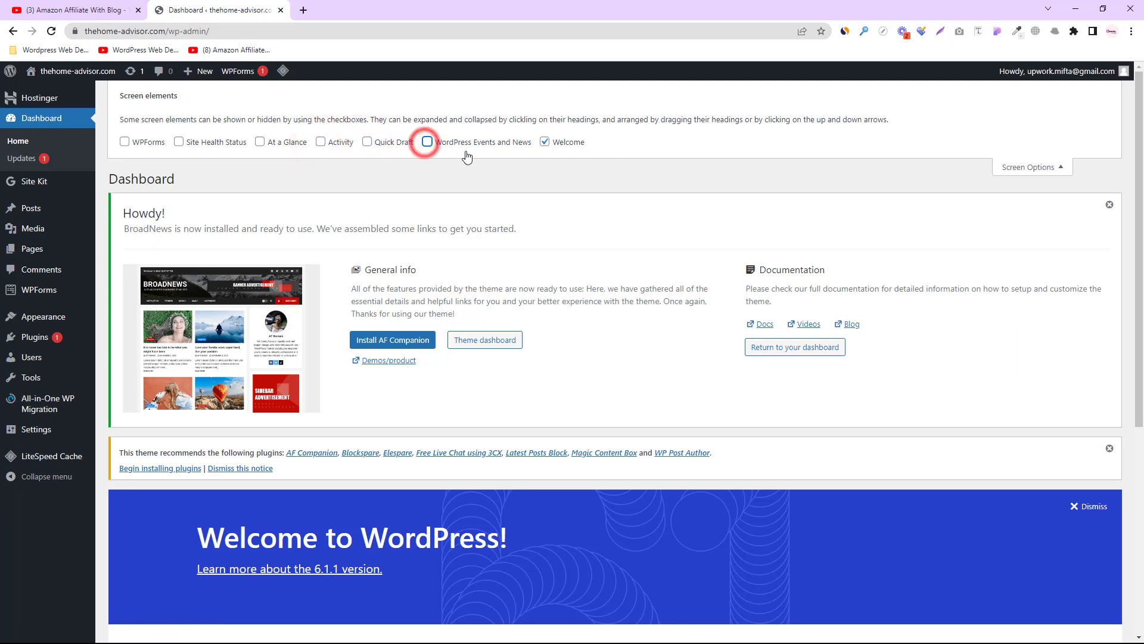
click(545, 142)
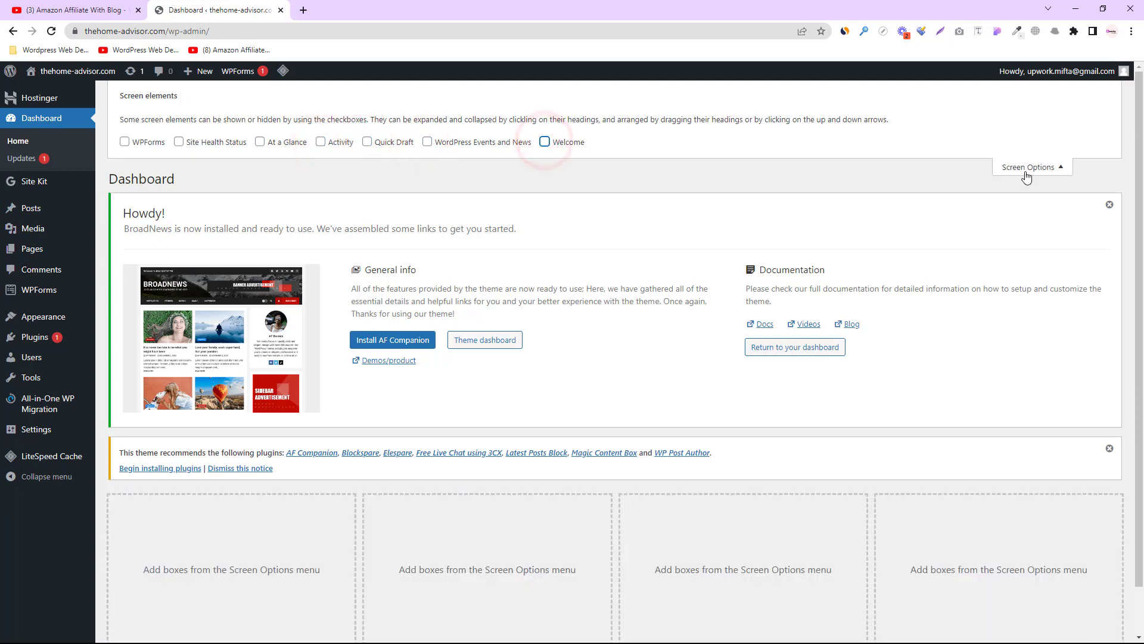
click(1029, 168)
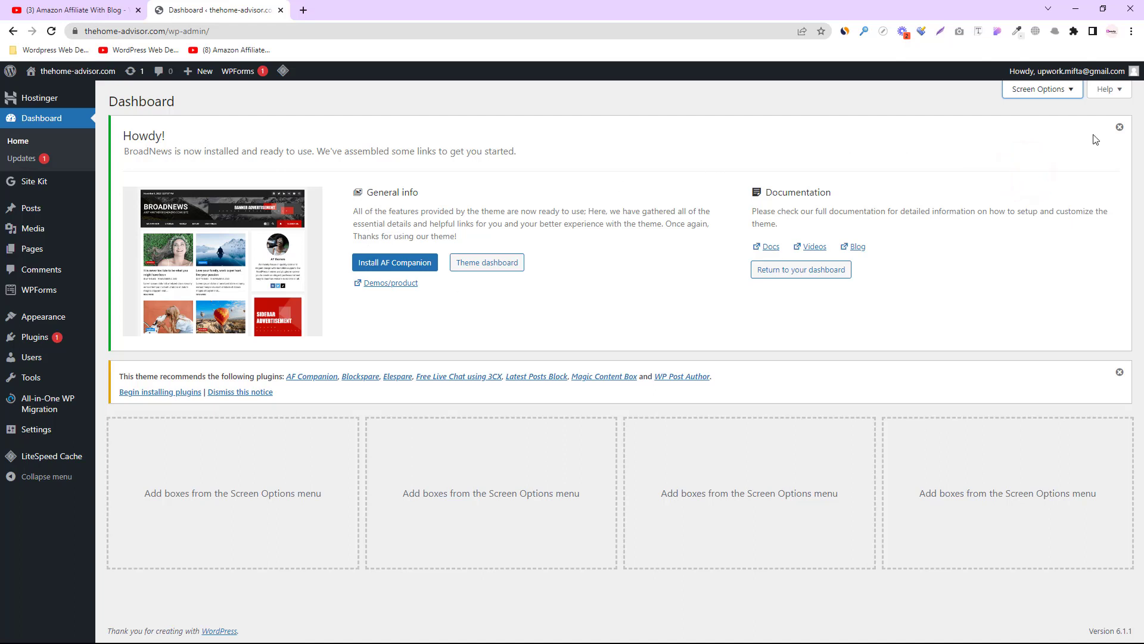
click(1119, 127)
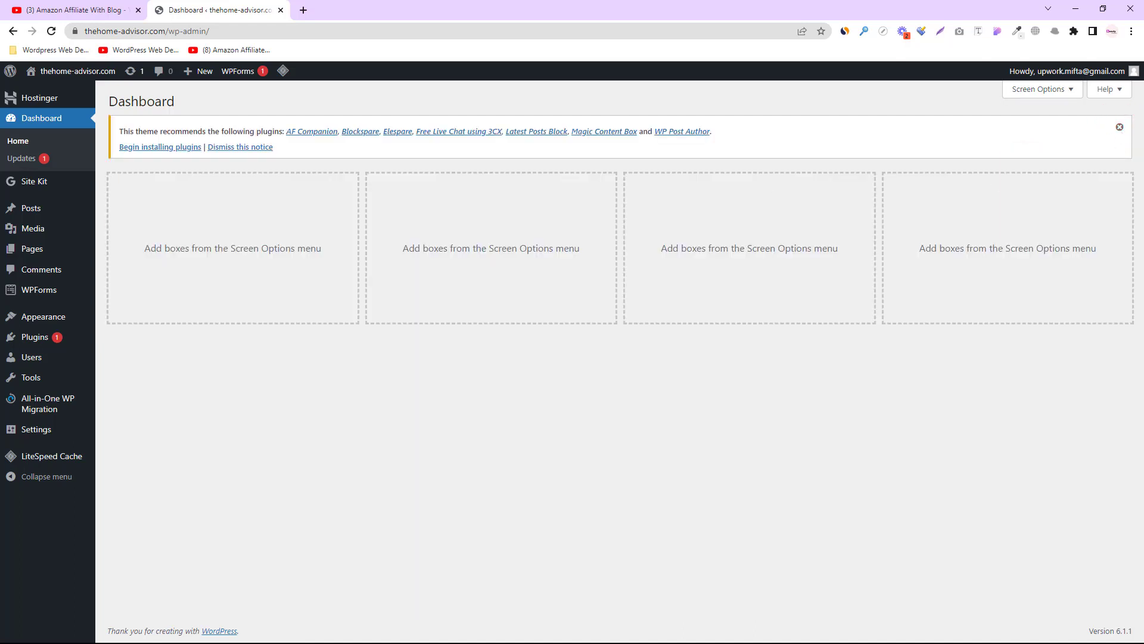
click(1123, 128)
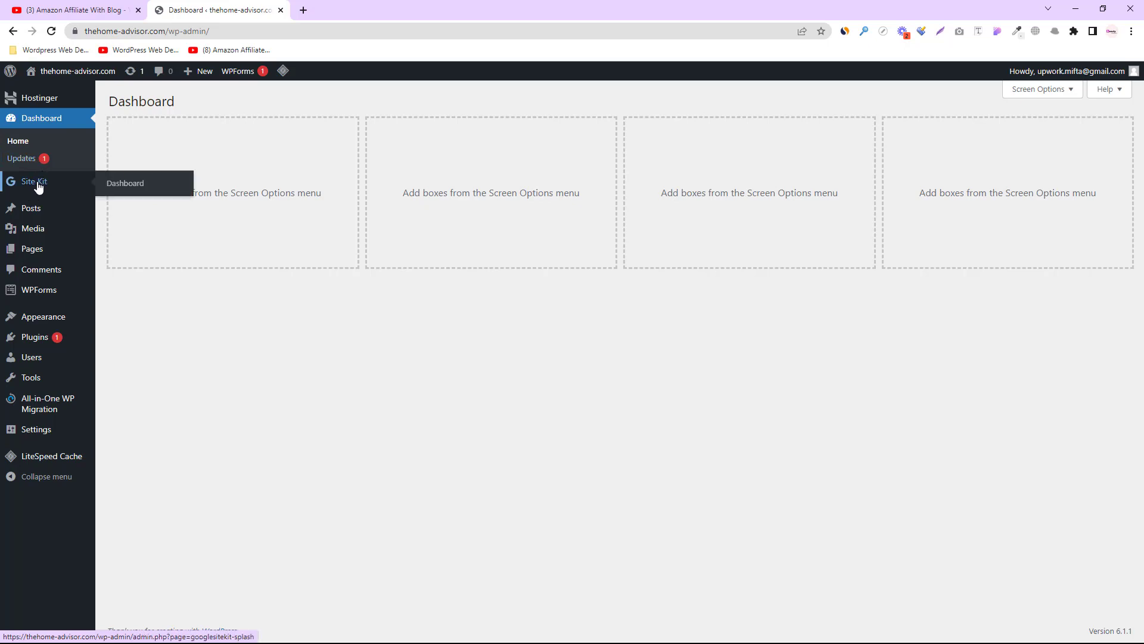
- Go to the site's installed themes and open the page for adding a new theme
mouse_move(33, 216)
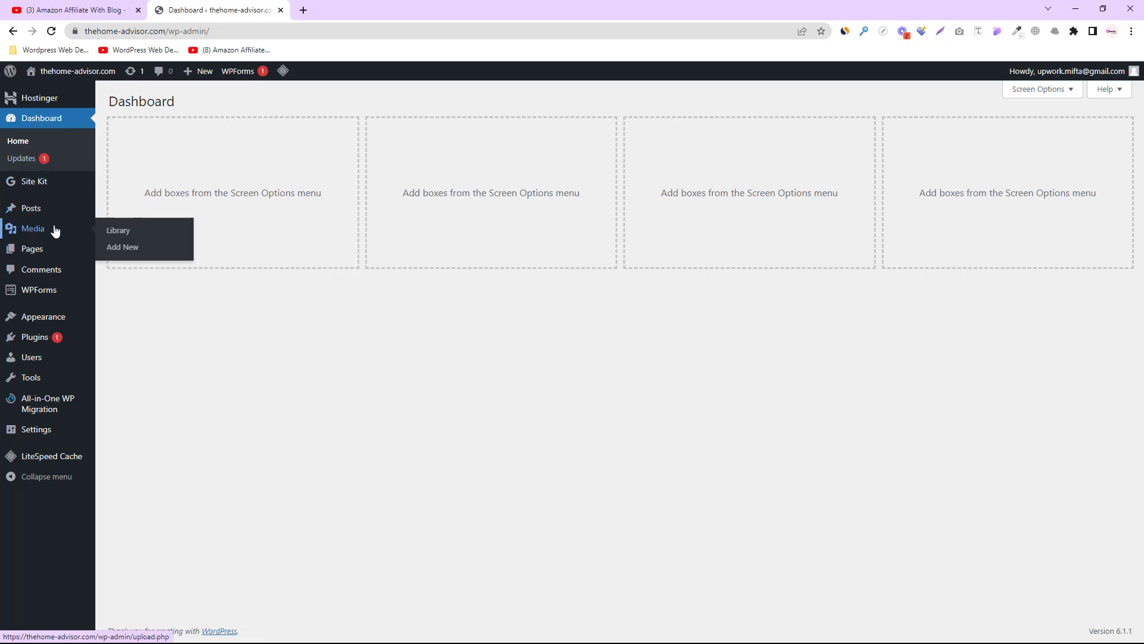
mouse_move(32, 319)
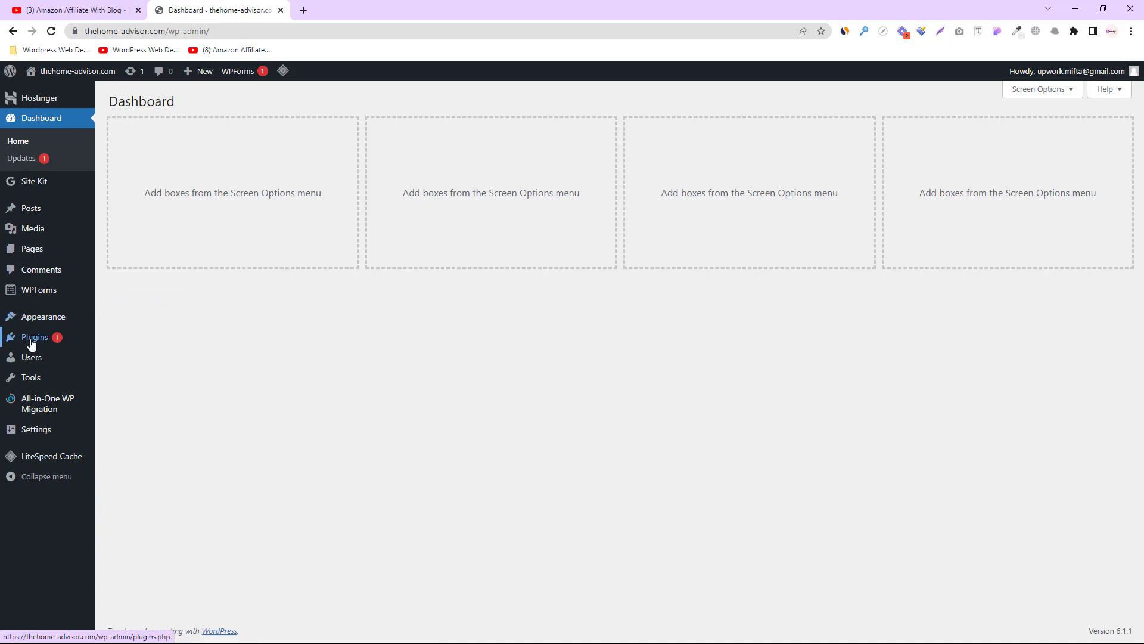
mouse_move(46, 360)
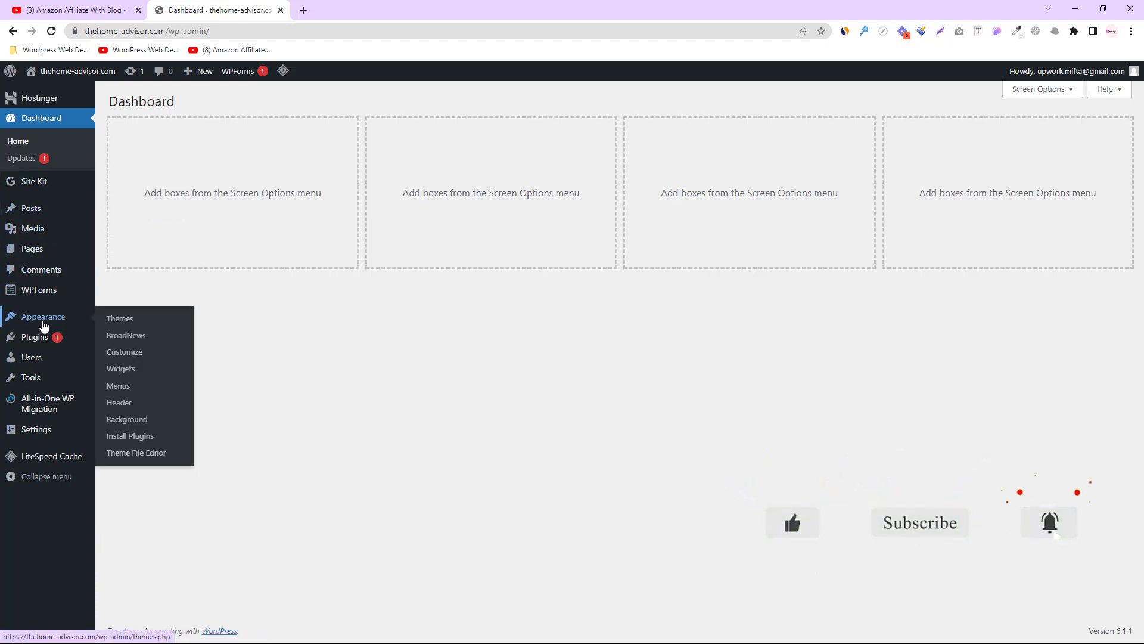
click(125, 322)
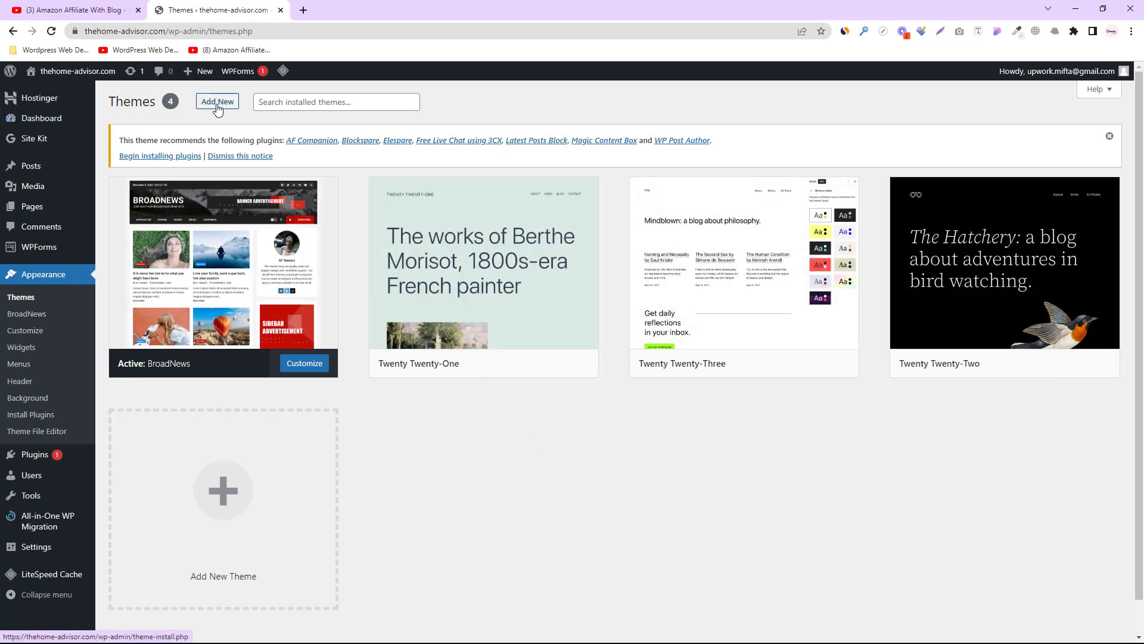
key(ctrl+plus)
key(ctrl+plus)
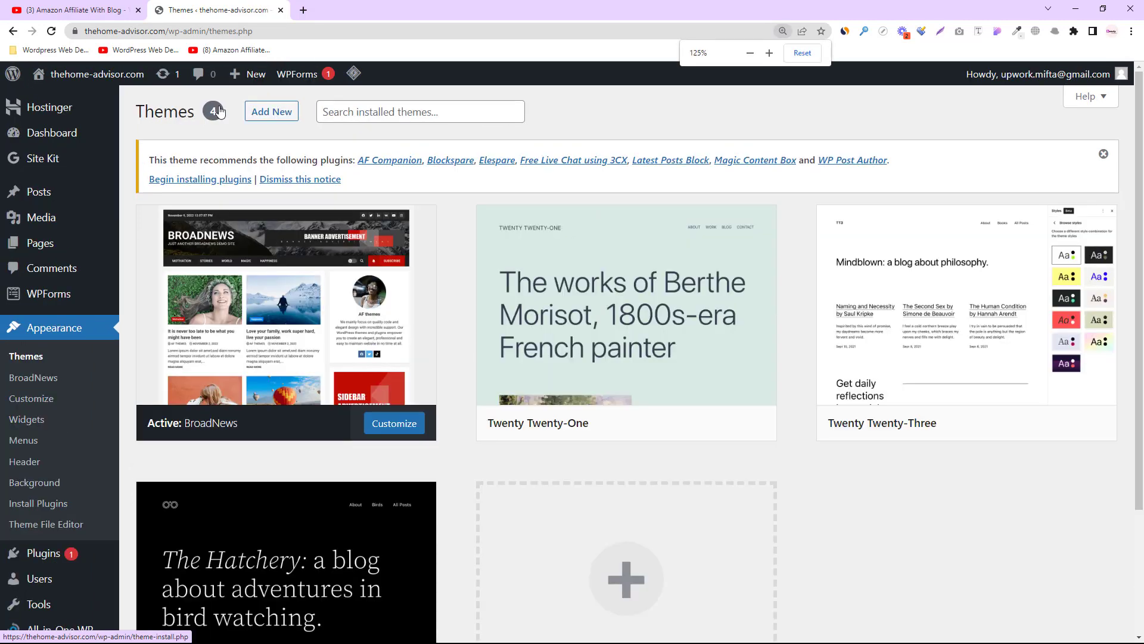
click(270, 111)
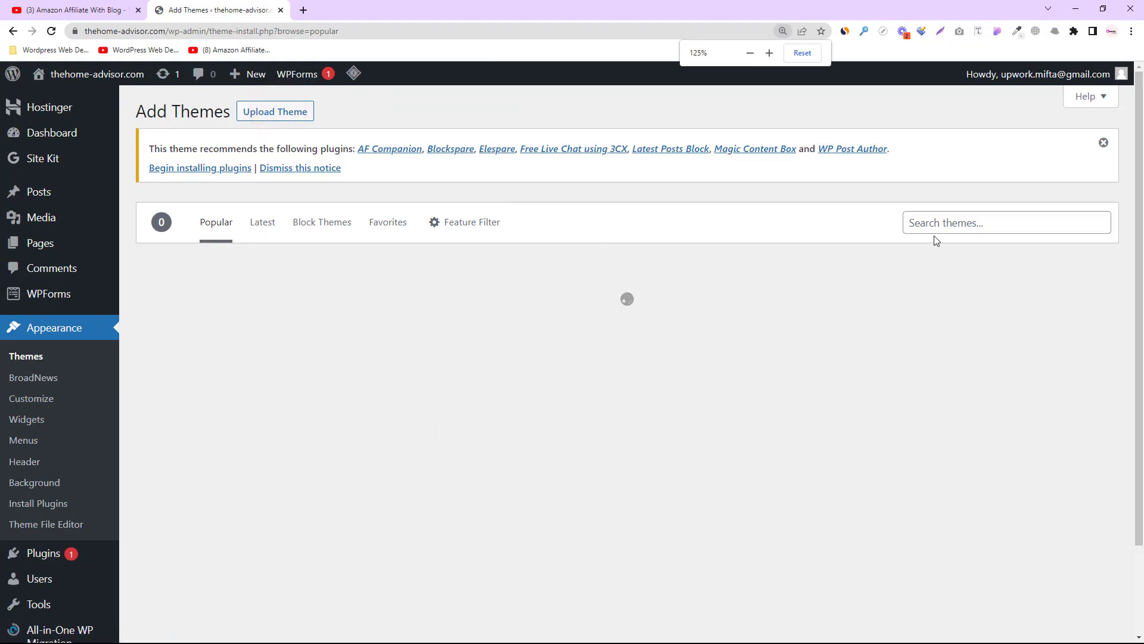
- Search the theme directory for "oceanwp", then install and activate the OceanWP theme
click(945, 224)
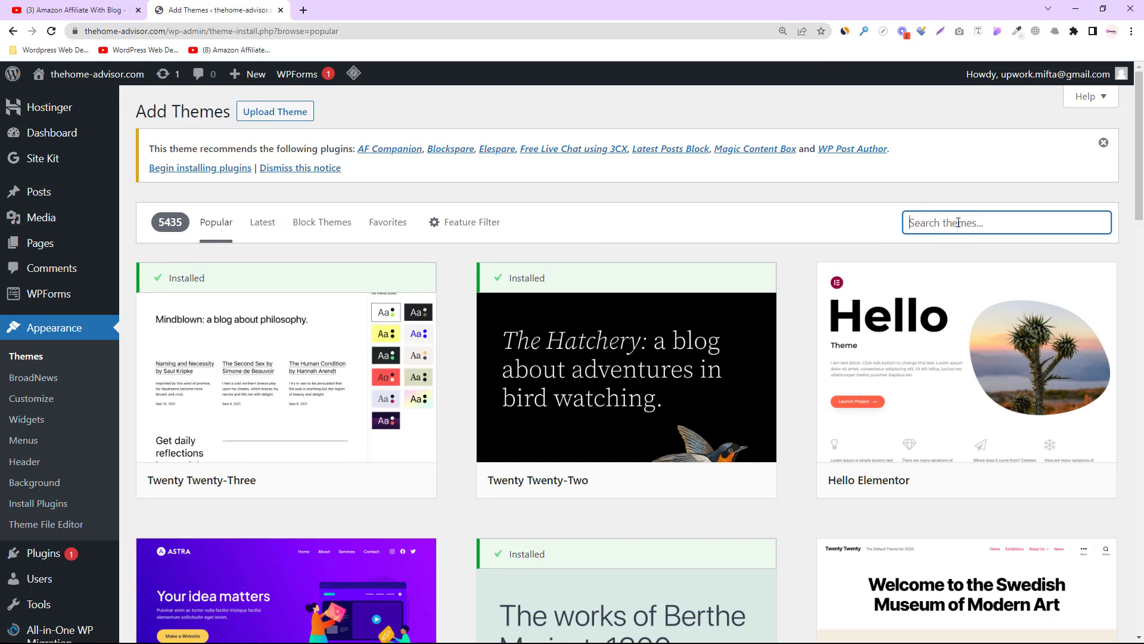
text(ocean)
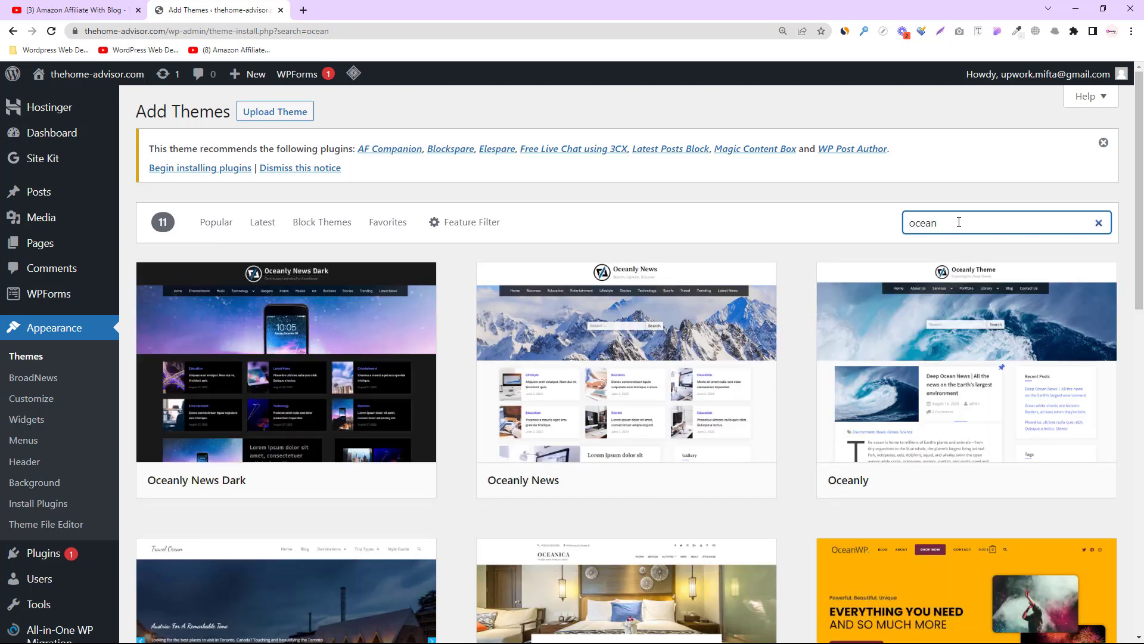
text(wp)
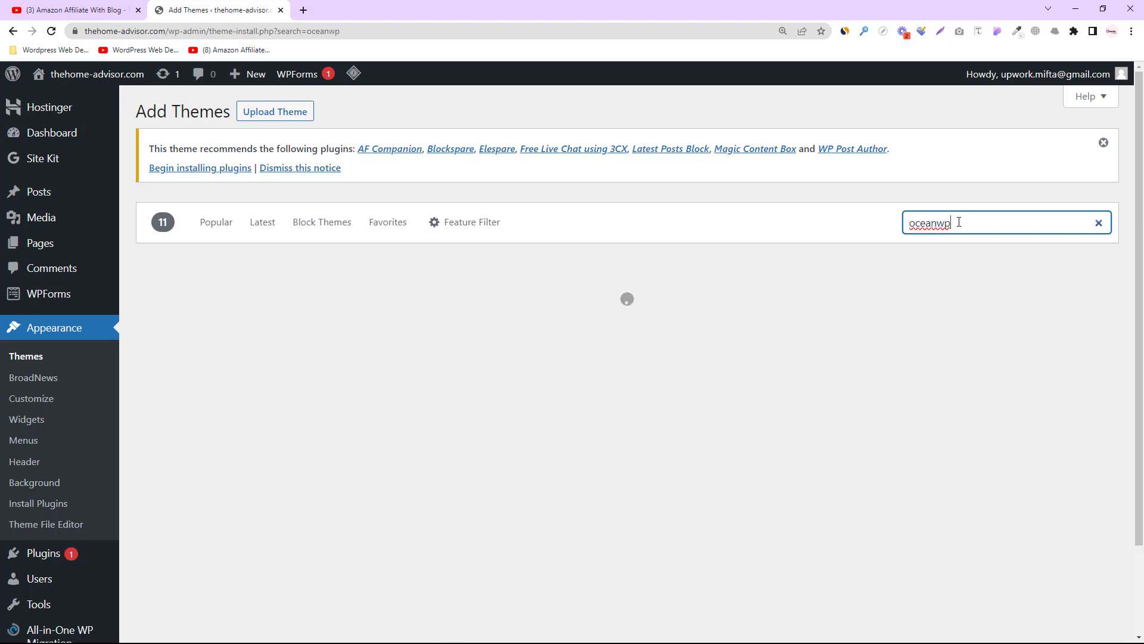
mouse_move(365, 464)
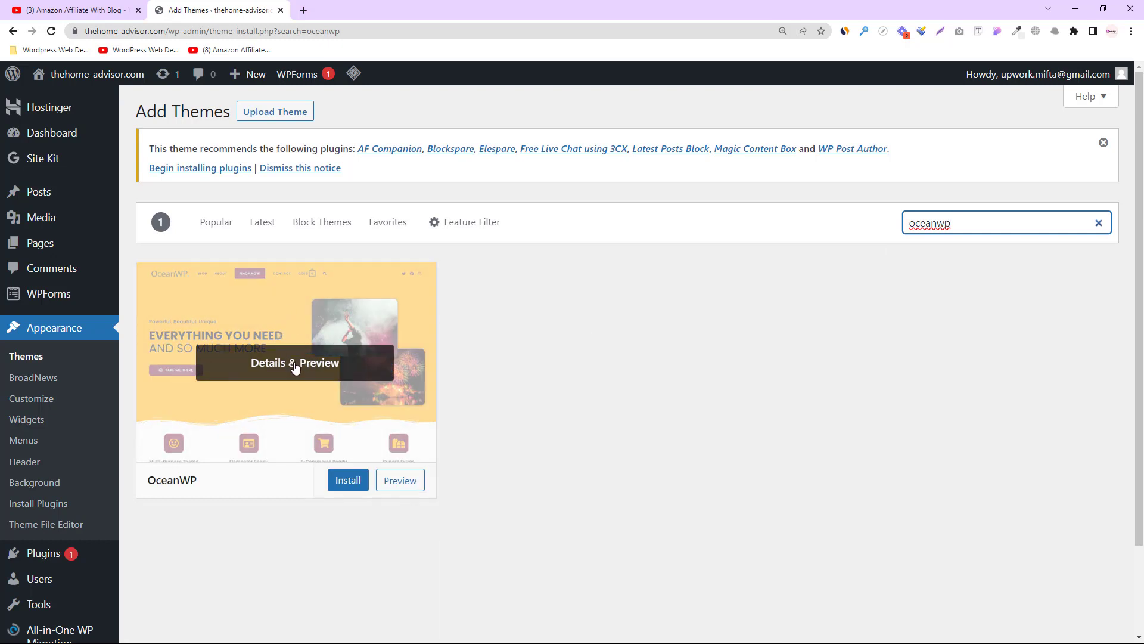
click(350, 486)
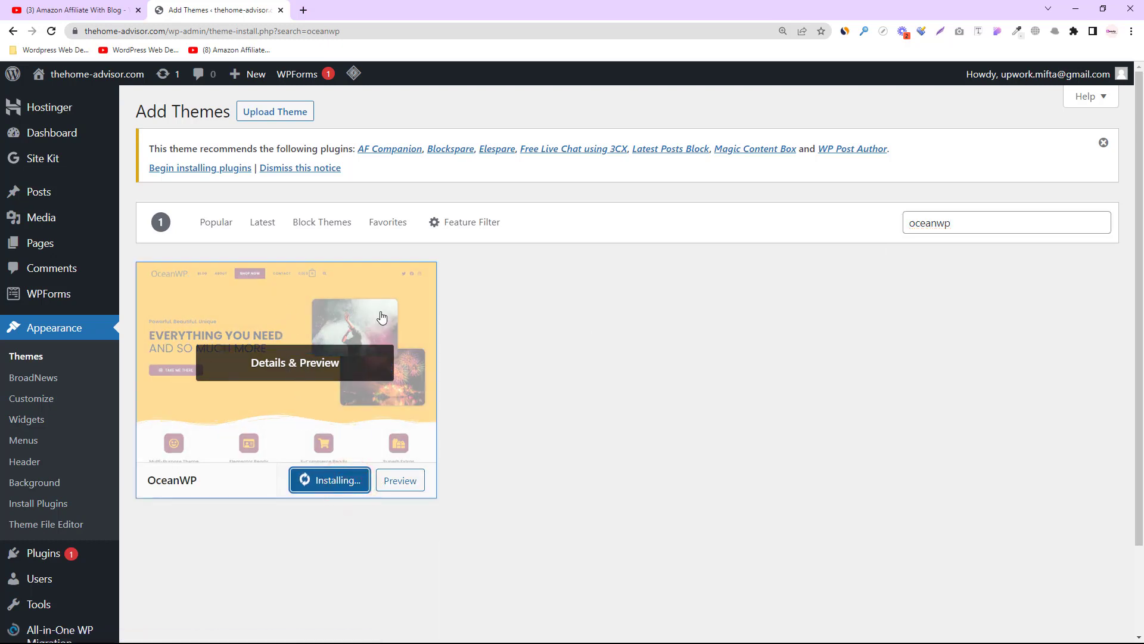
click(1103, 143)
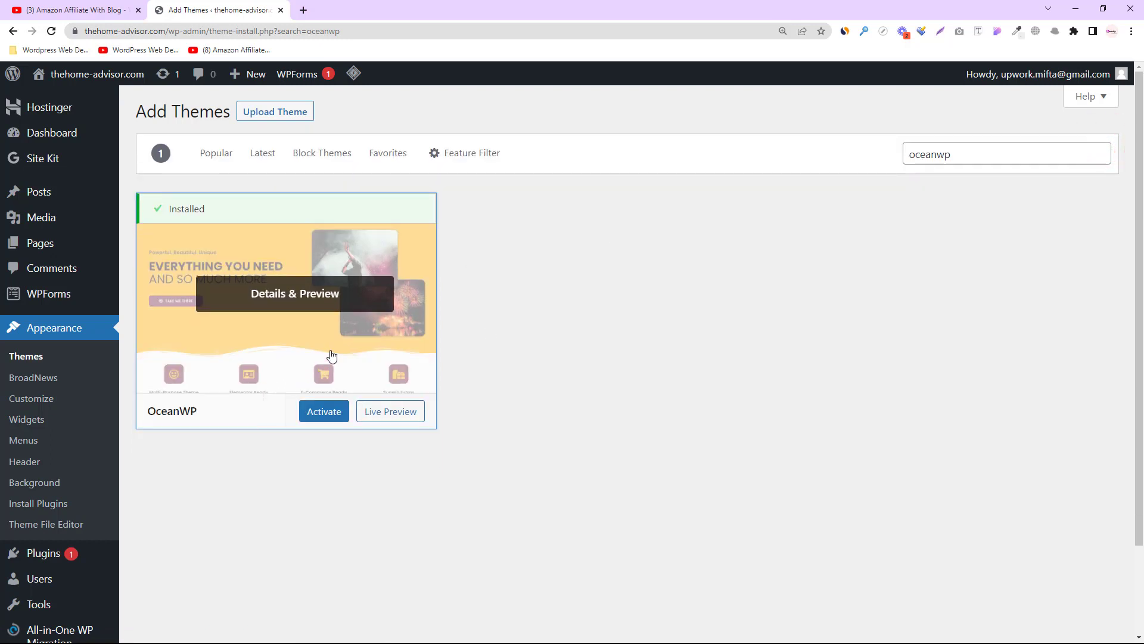
click(329, 410)
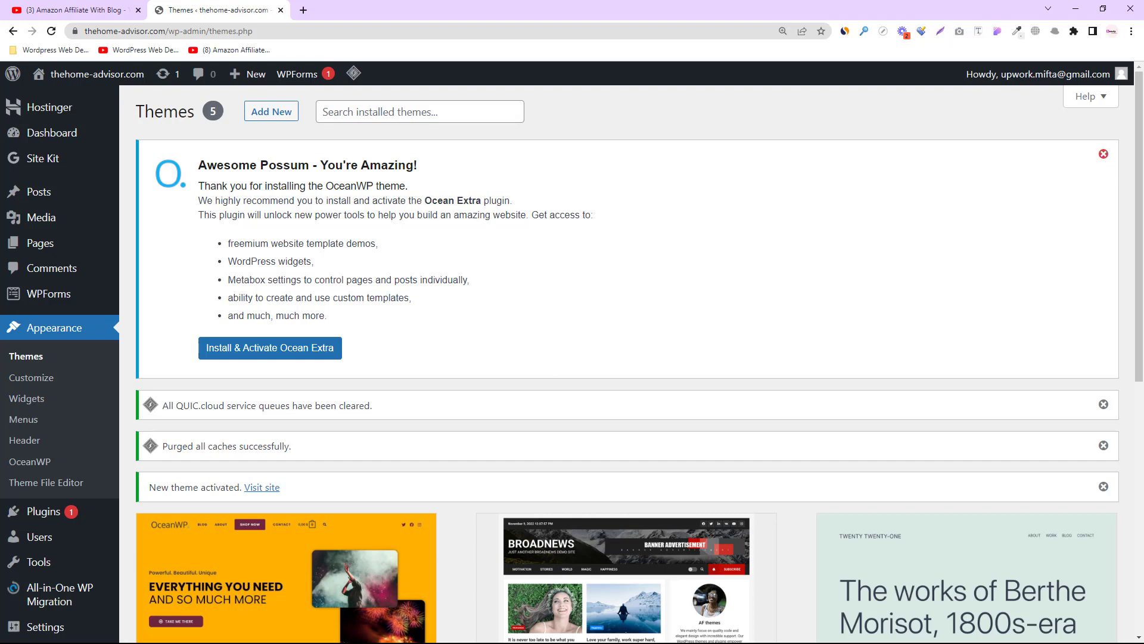
- Dismiss the Ocean Extra recommendation, both cache notices and the theme activation notice on the Themes page
click(1105, 154)
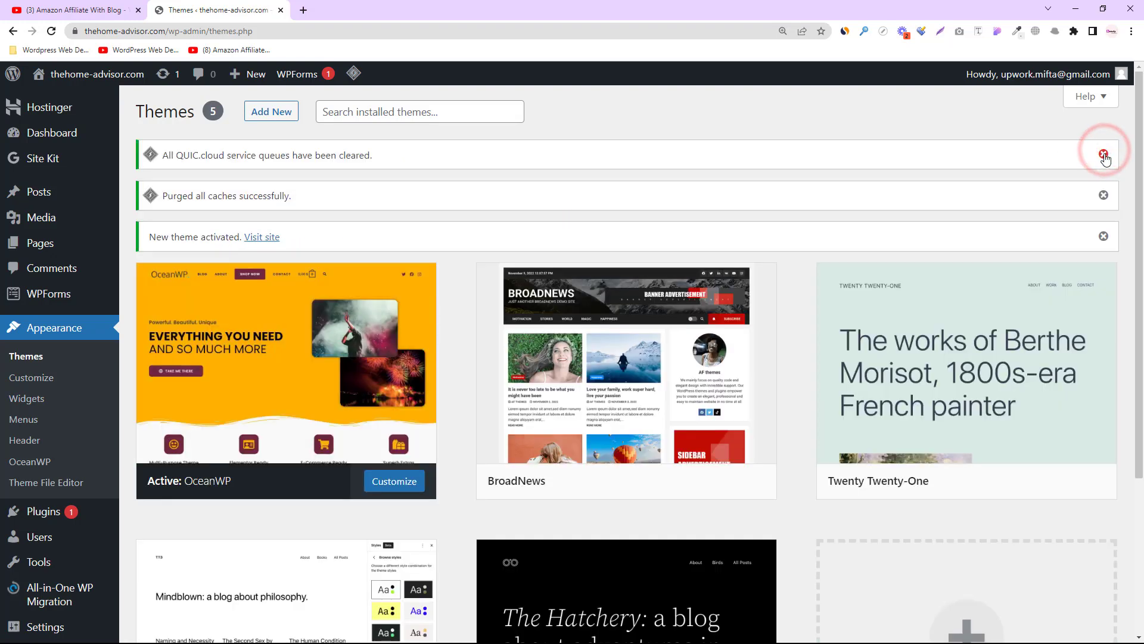
click(1105, 154)
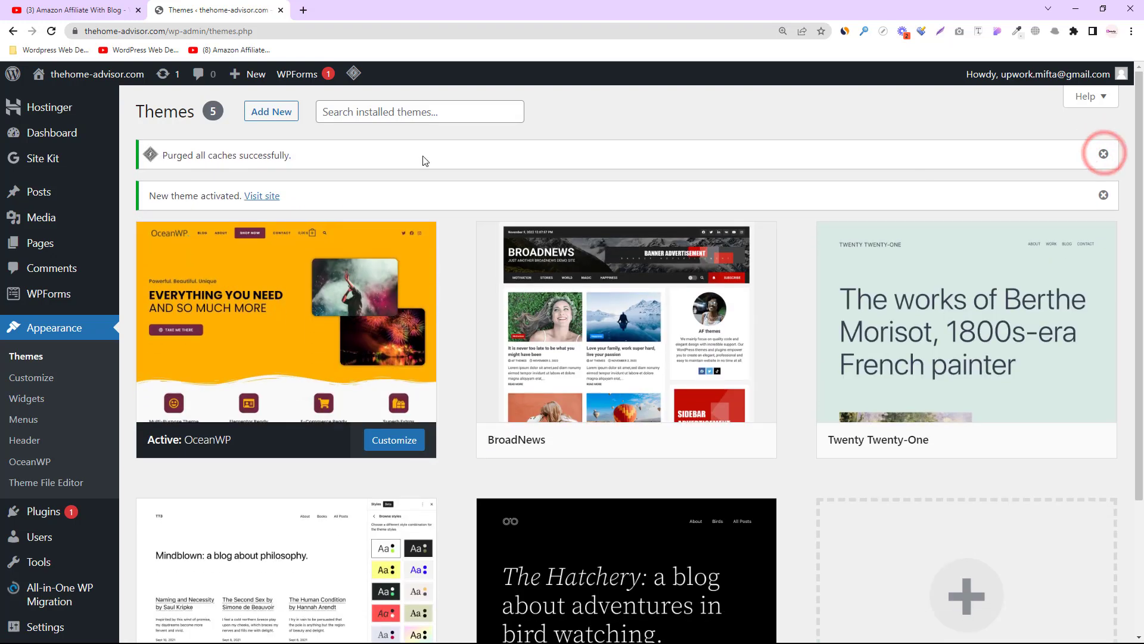
click(1104, 155)
click(1104, 155)
mouse_move(679, 357)
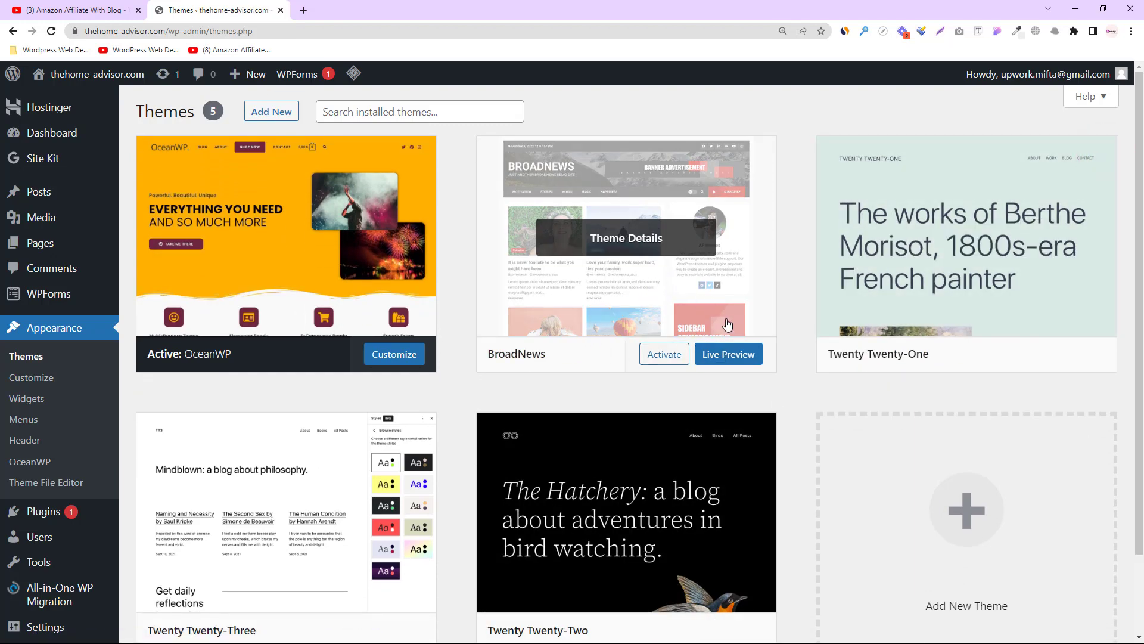
- Delete the Twenty Twenty-Two and Twenty Twenty-Three themes from the installed themes
scroll(727, 324, down, 3)
click(655, 382)
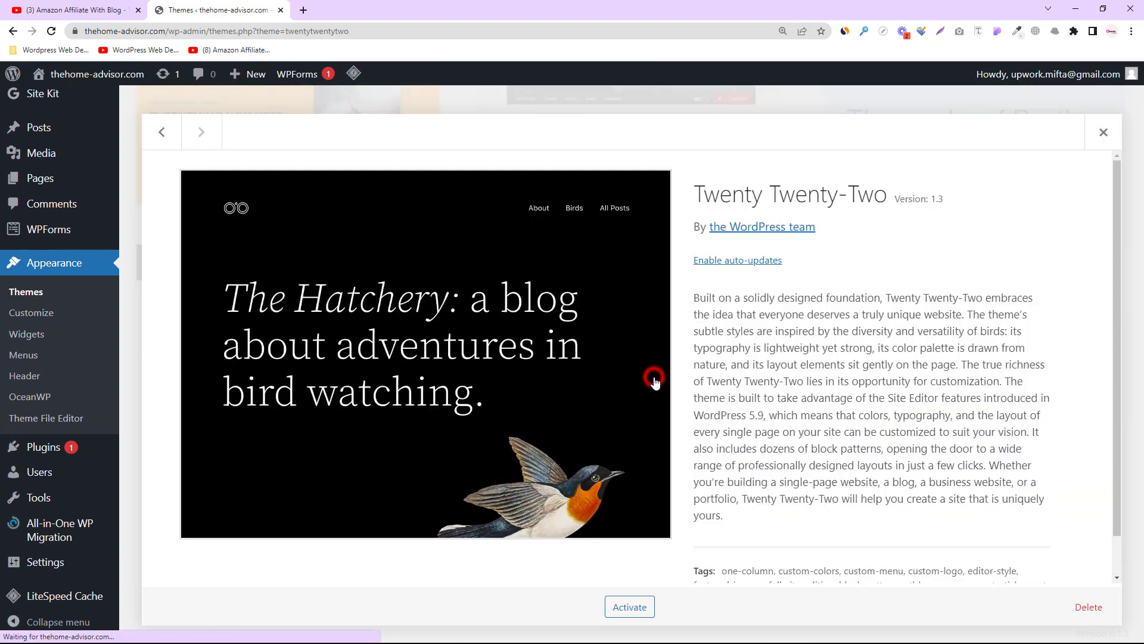
click(1082, 607)
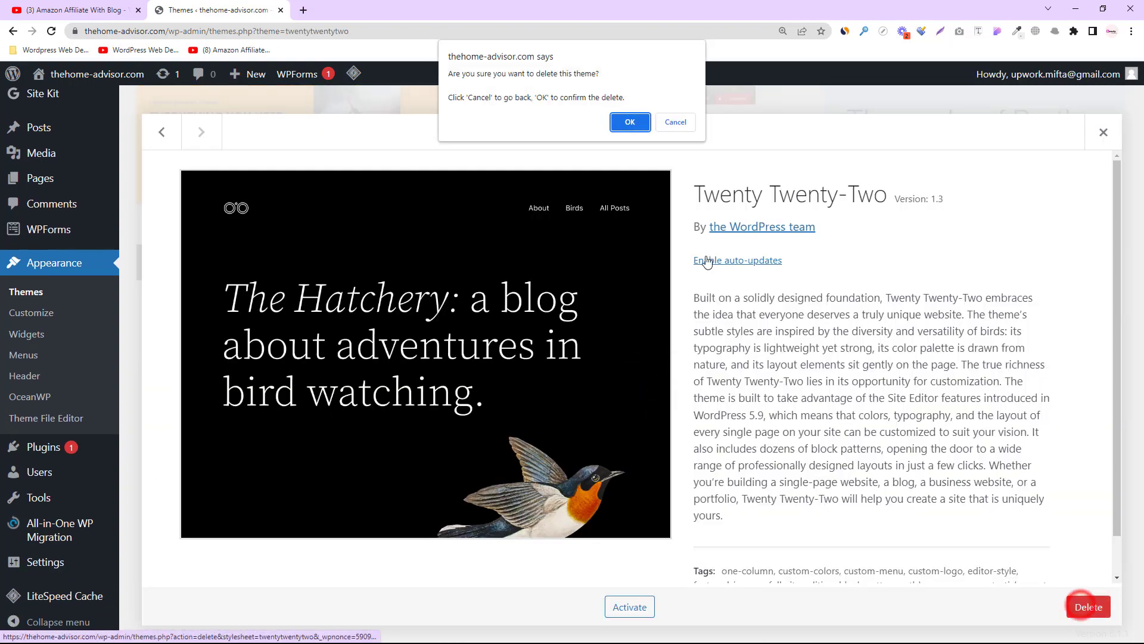
click(629, 122)
click(301, 402)
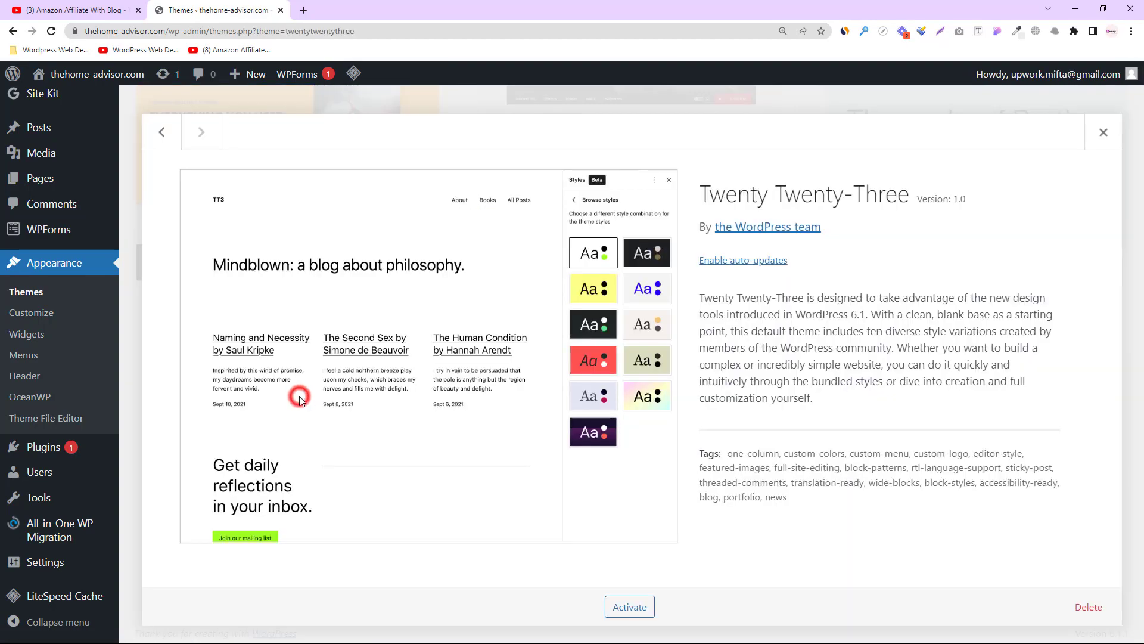
click(1089, 606)
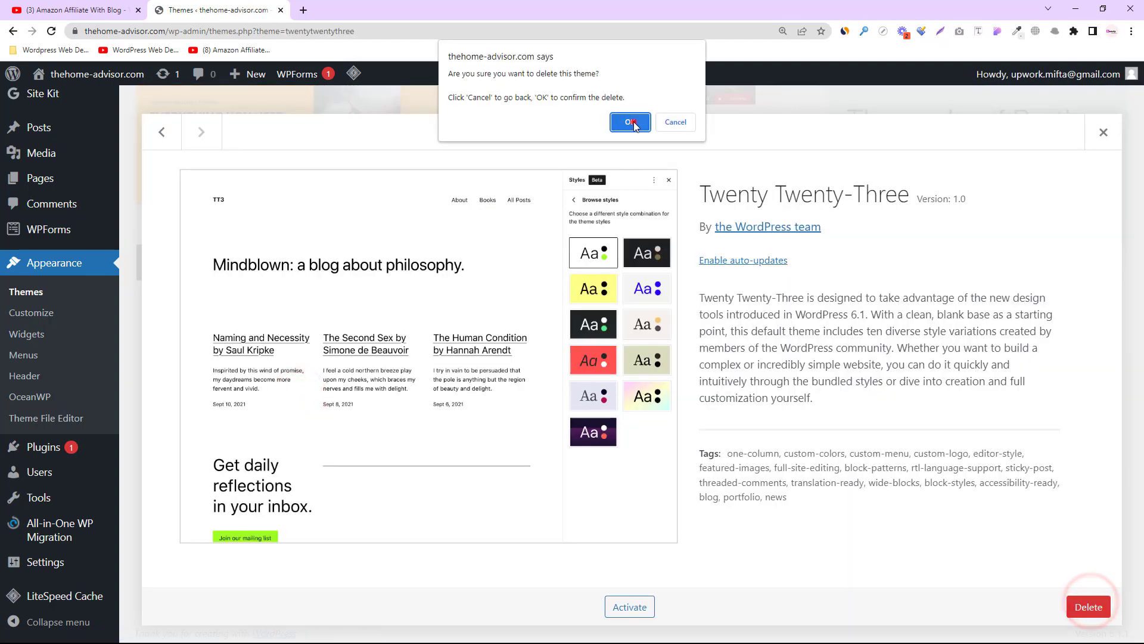
click(630, 122)
- Delete the BroadNews and Twenty Twenty-One themes, keeping only the active OceanWP theme
click(622, 168)
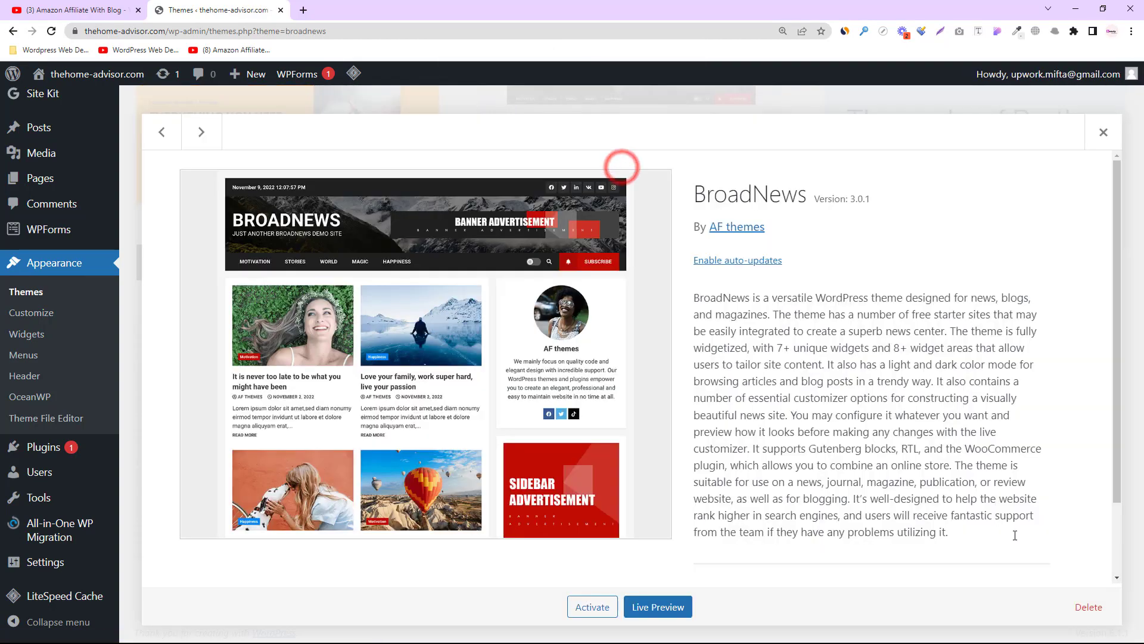
click(1089, 606)
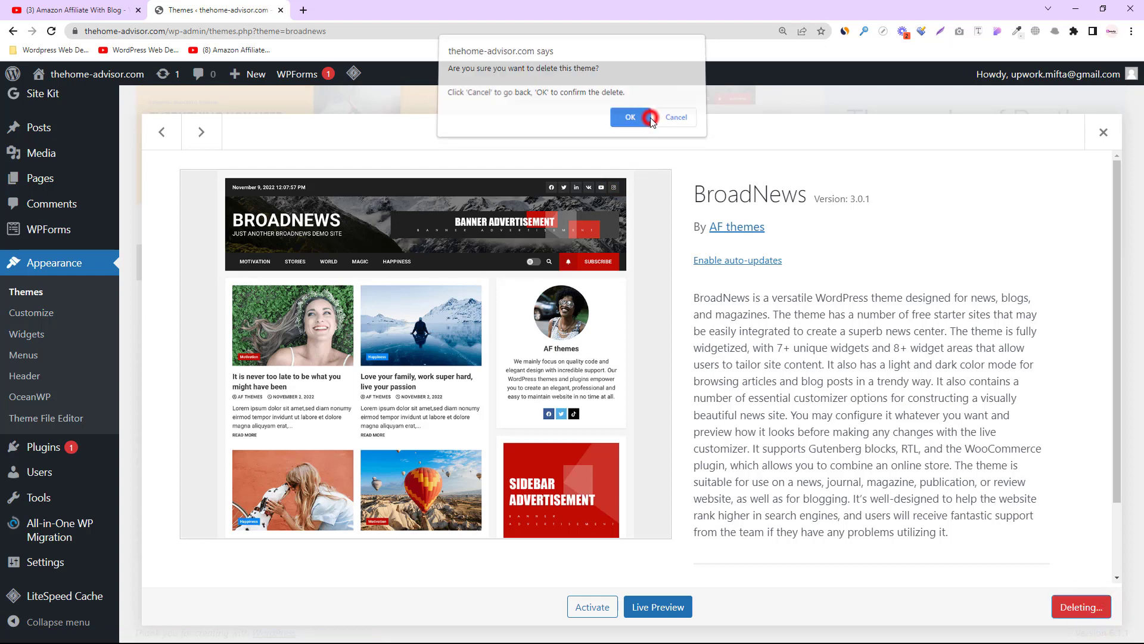
click(644, 121)
click(571, 235)
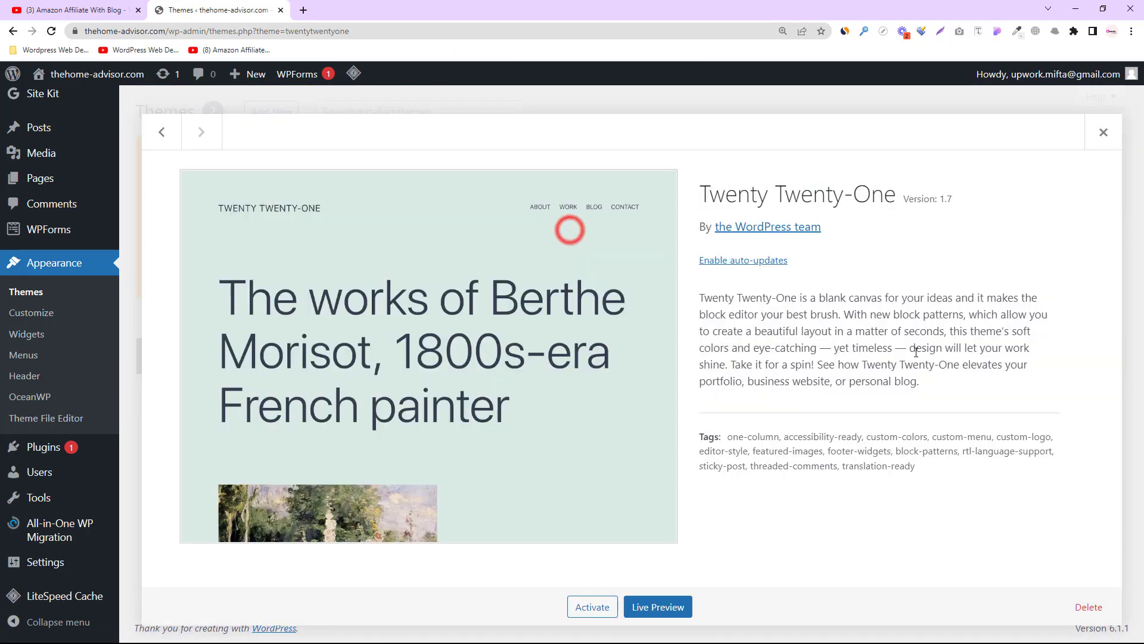
click(1088, 607)
click(630, 122)
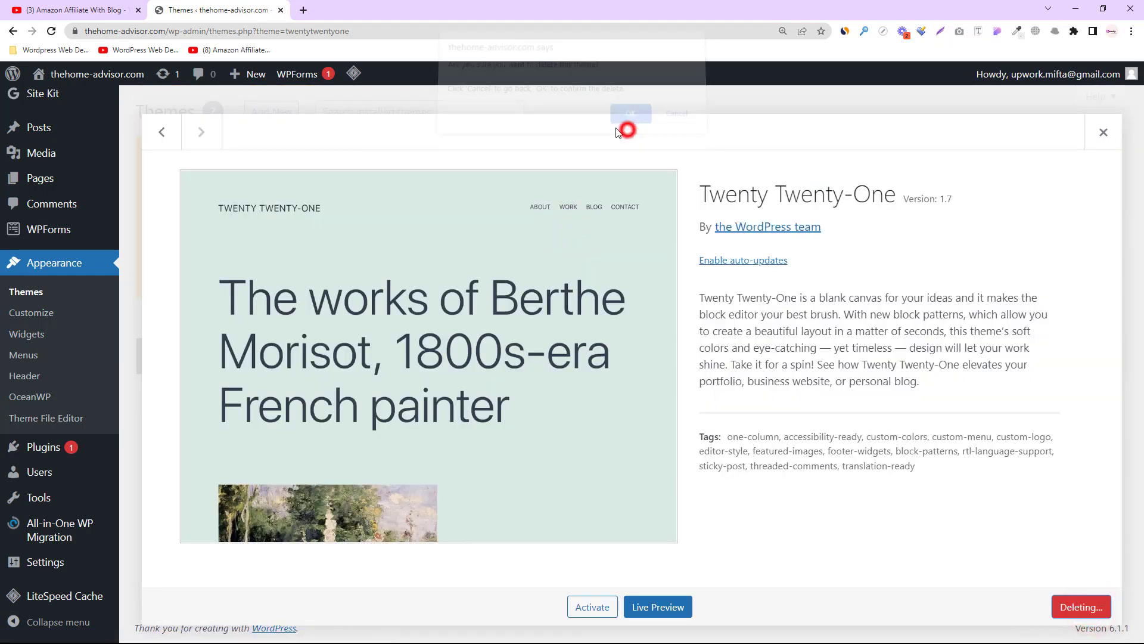
- Enable auto-updates for the OceanWP theme
click(225, 310)
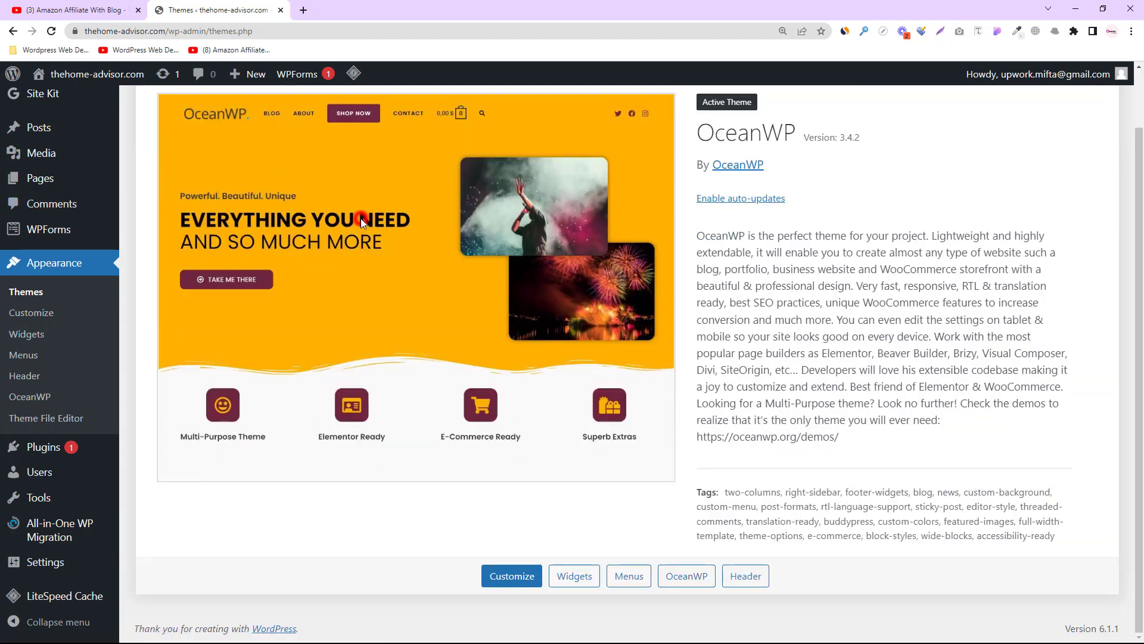
click(758, 201)
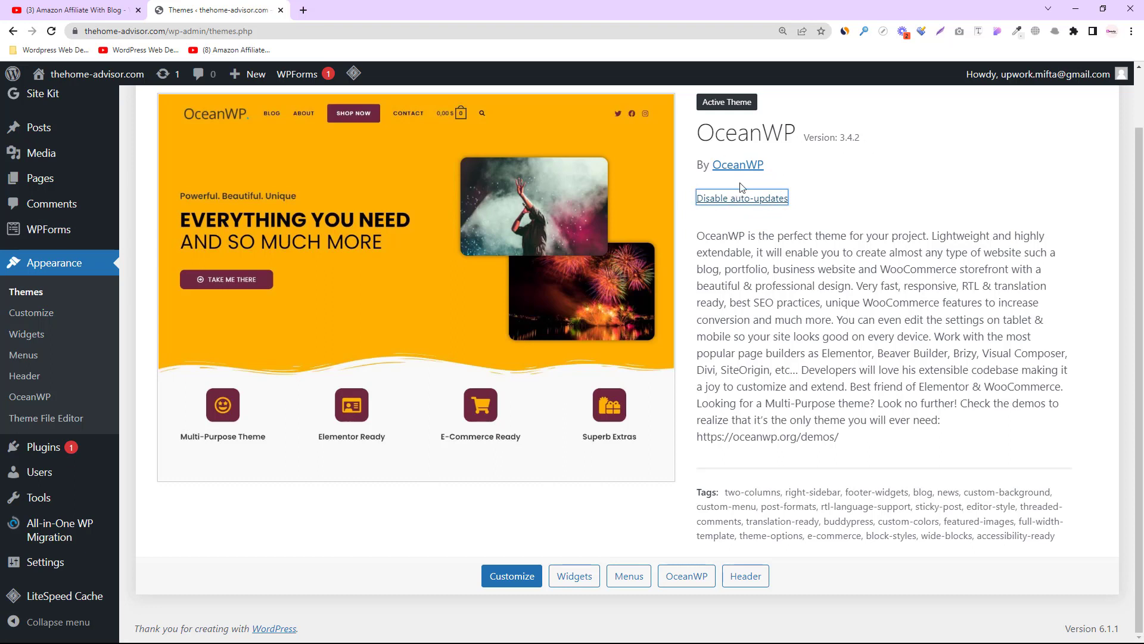
drag(812, 141, 861, 140)
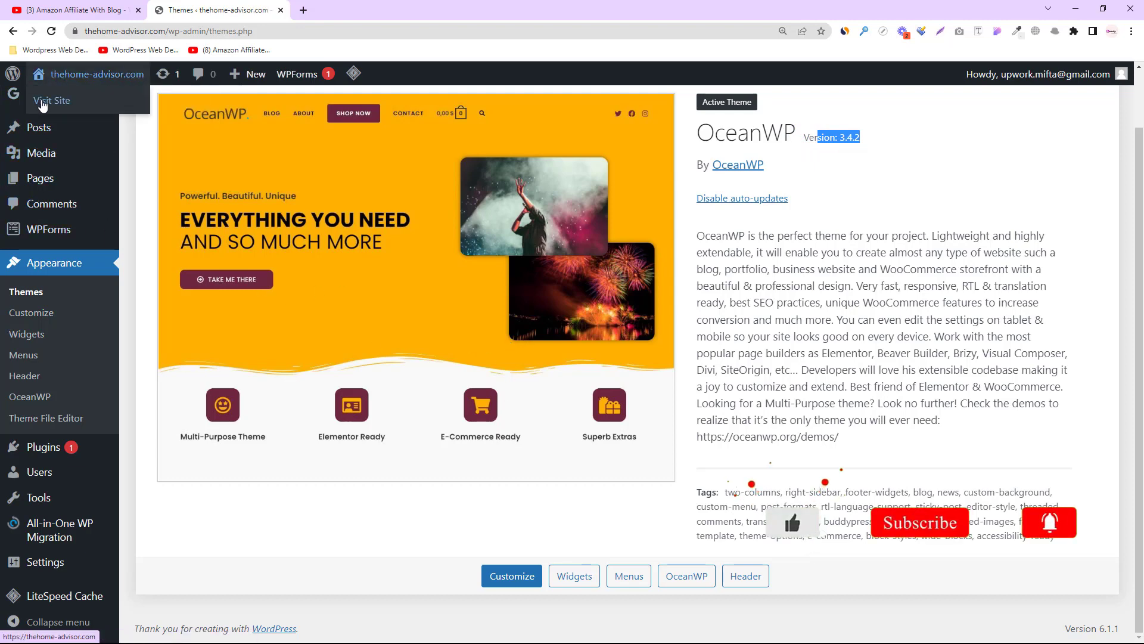
- Open the live site in a new browser tab and reload it to view the current theme
right_click(48, 97)
click(56, 106)
click(343, 8)
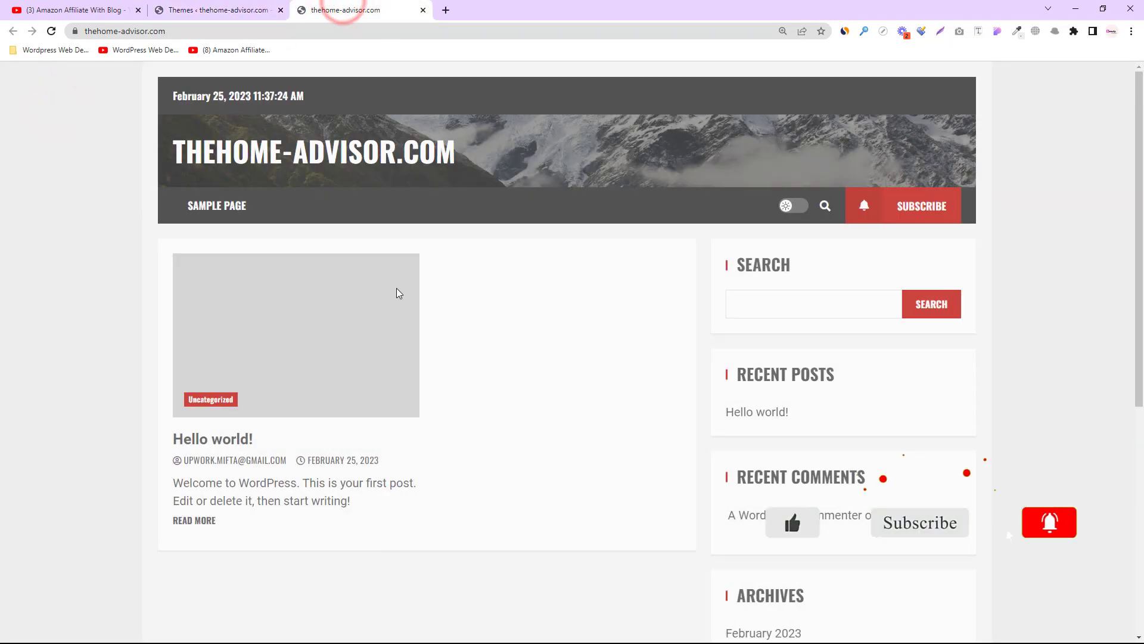
click(51, 31)
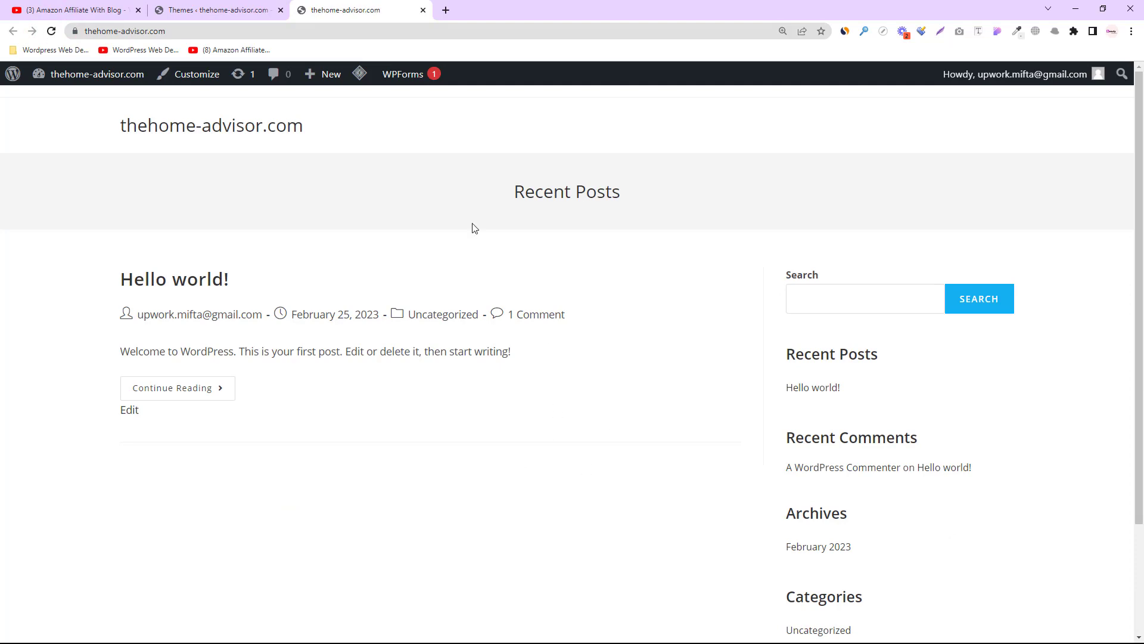
- Return to the site's admin, open the installed plugins list and dismiss the Site Kit activation notice
click(199, 9)
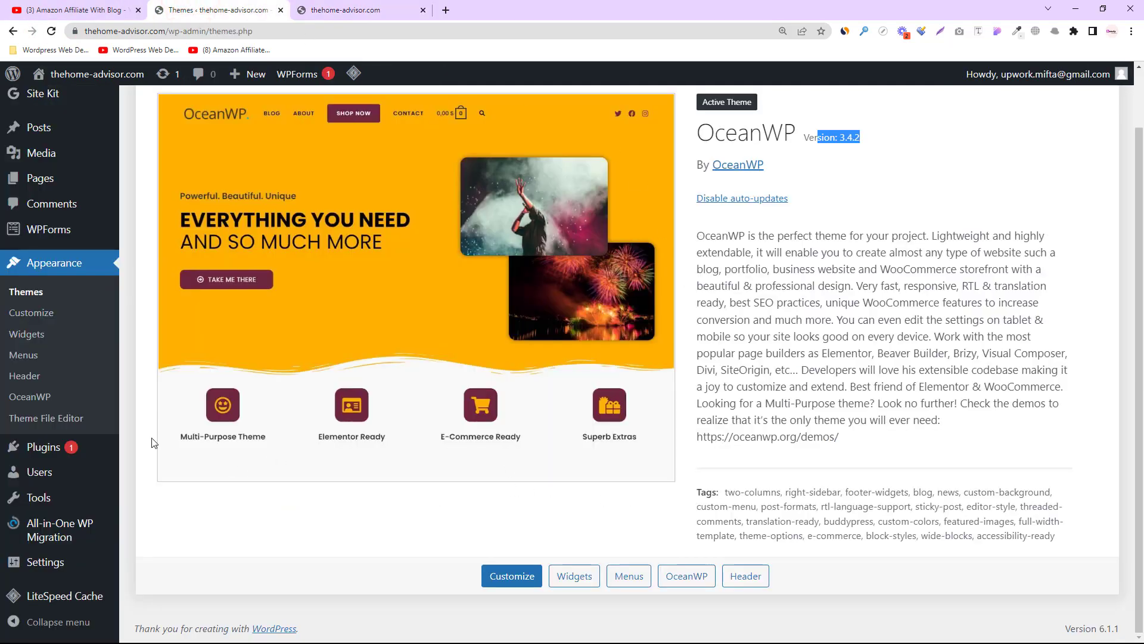
mouse_move(42, 456)
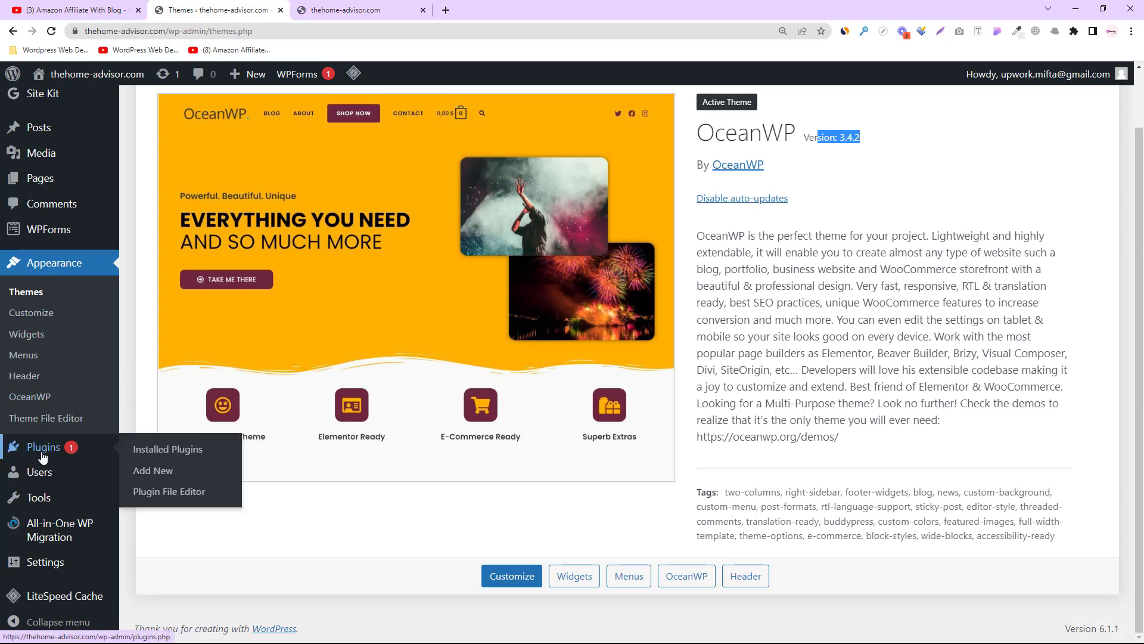
click(180, 451)
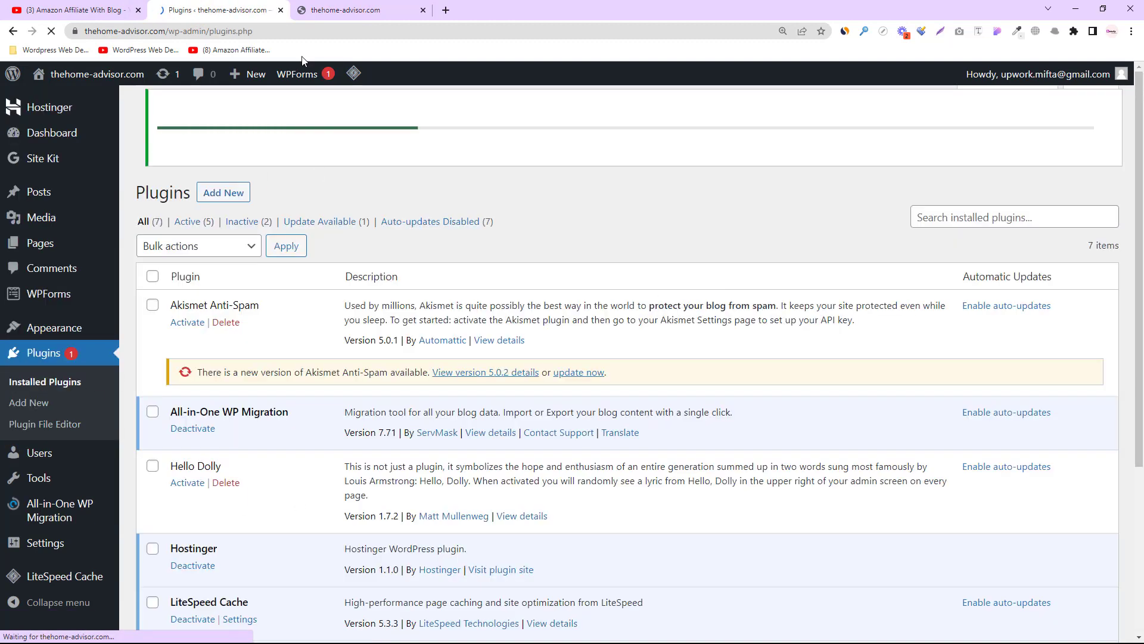
scroll(409, 319, down, 3)
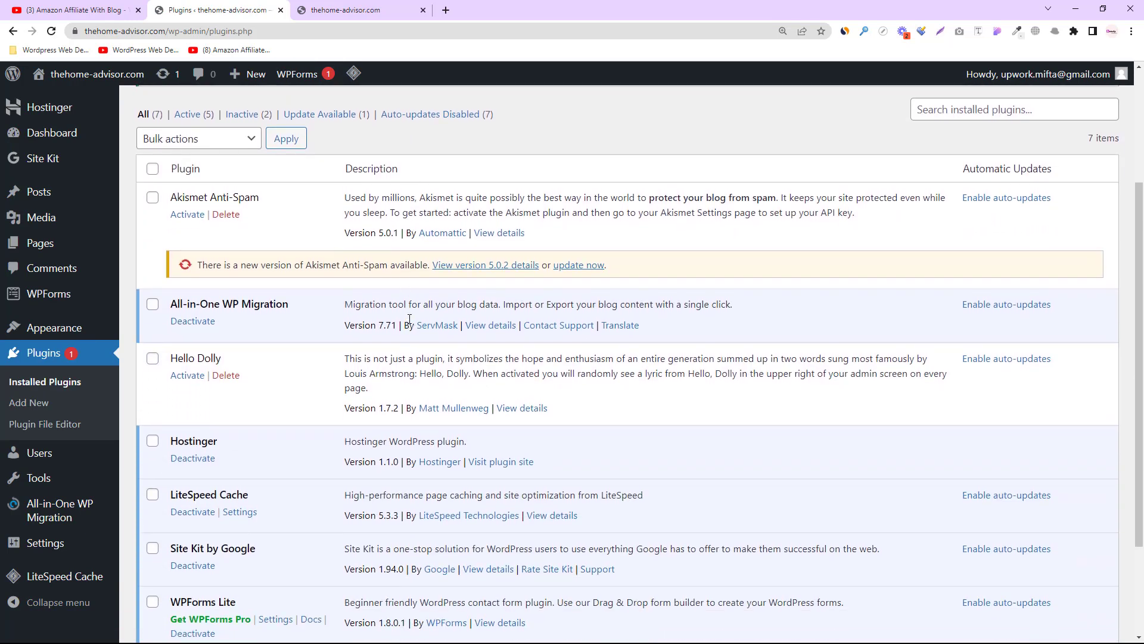
scroll(410, 319, up, 3)
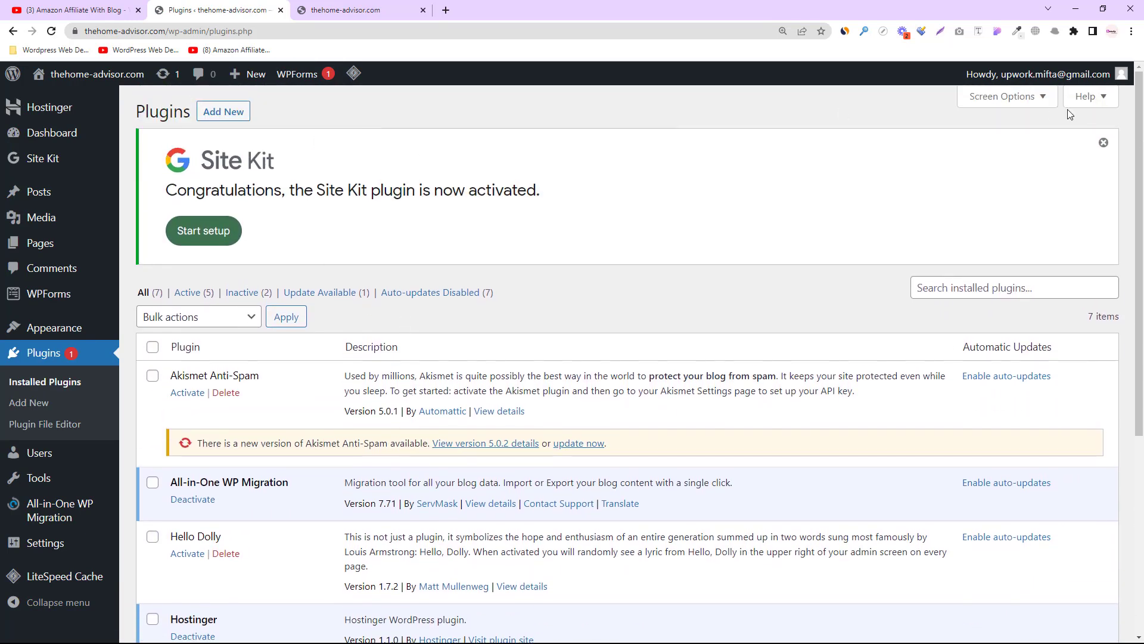
click(1104, 144)
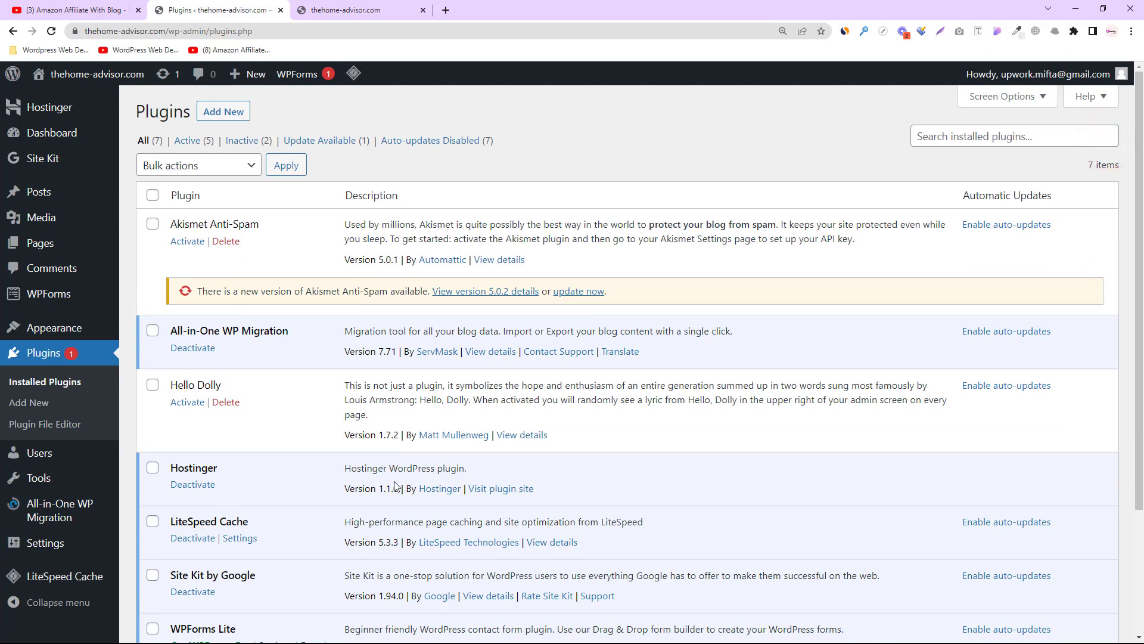
- Deactivate all installed plugins with a single bulk action
click(153, 199)
click(208, 167)
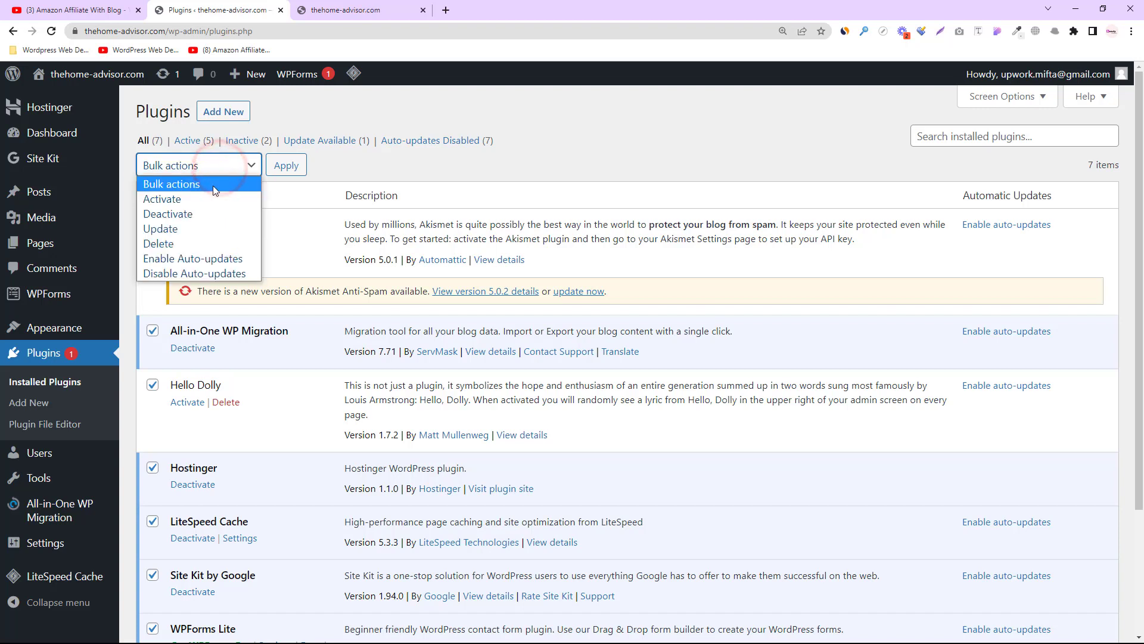
click(198, 213)
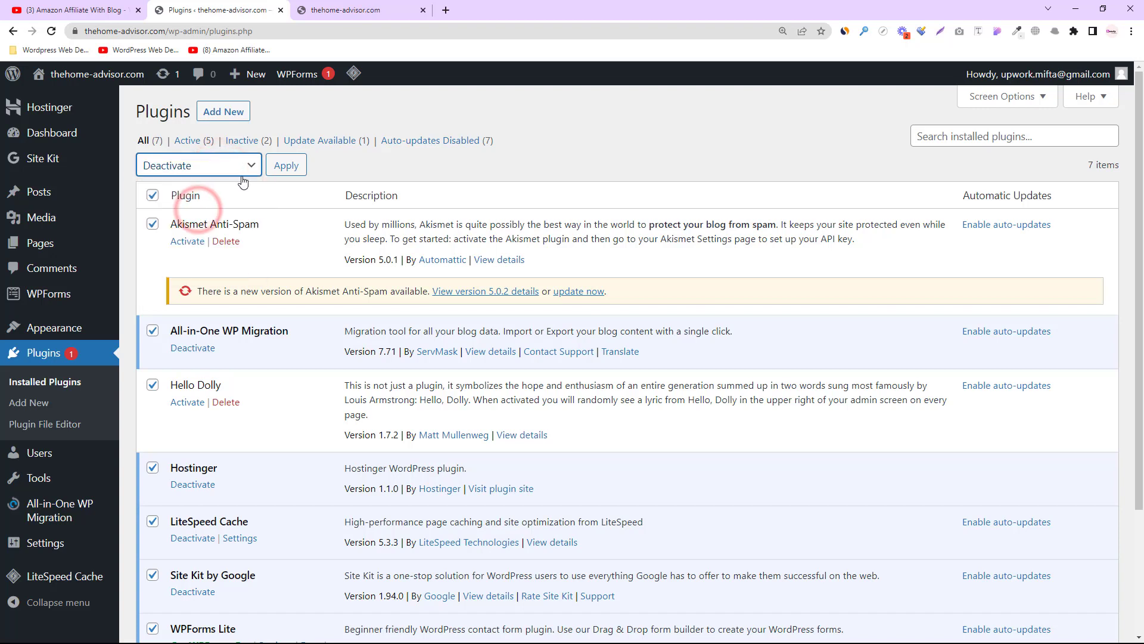
click(286, 165)
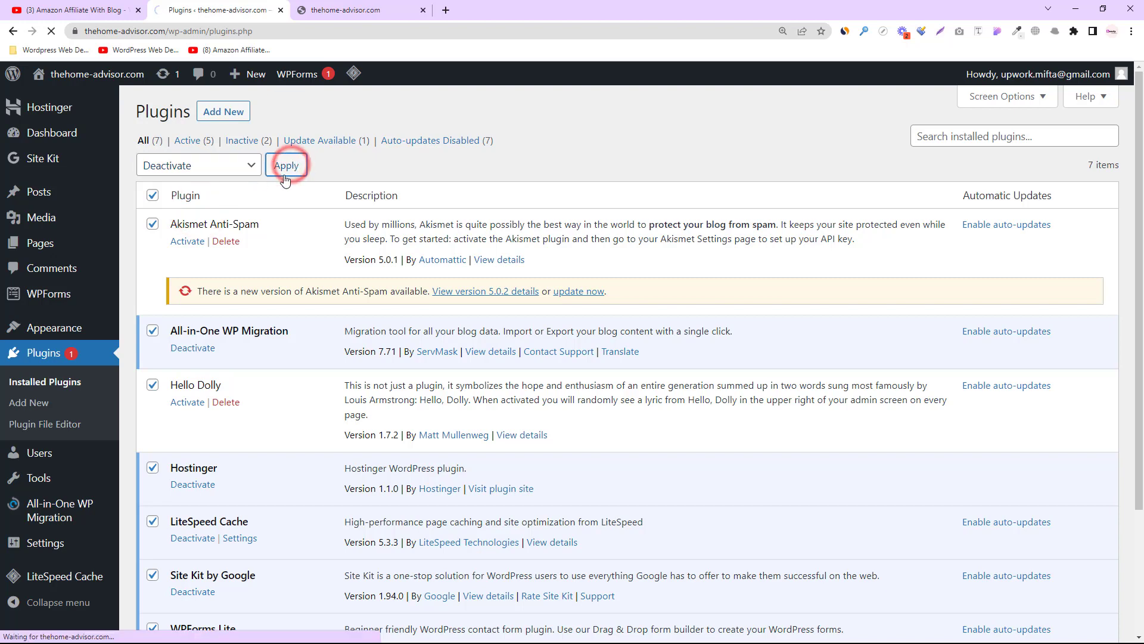
- Bulk delete every installed plugin and its data except LiteSpeed Cache
scroll(295, 525, down, 3)
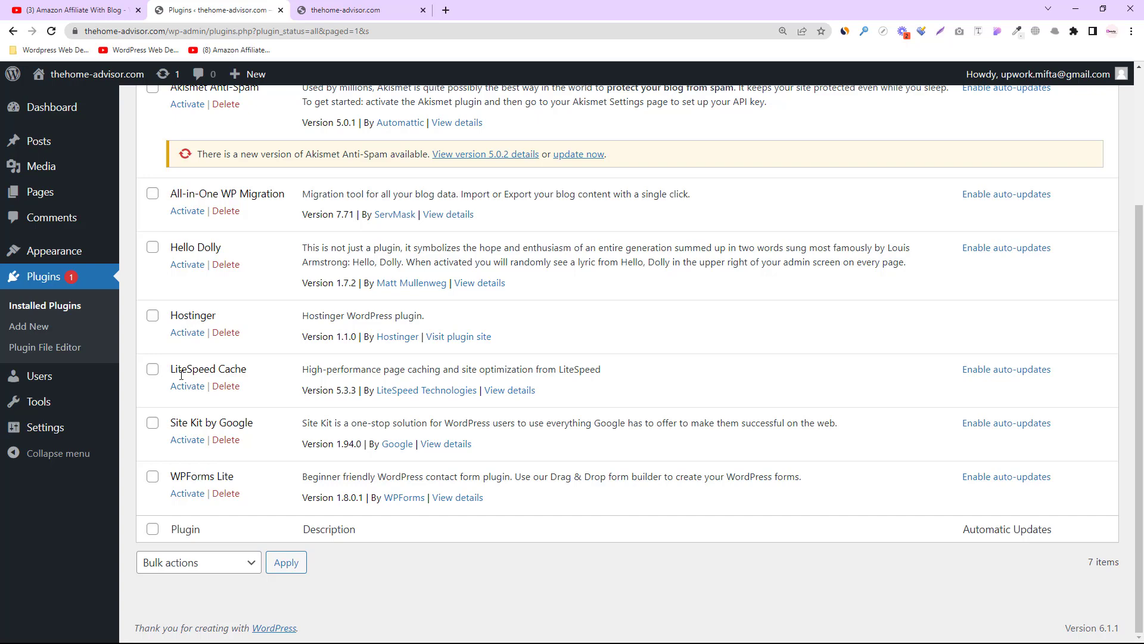
drag(173, 369, 239, 367)
scroll(263, 364, up, 3)
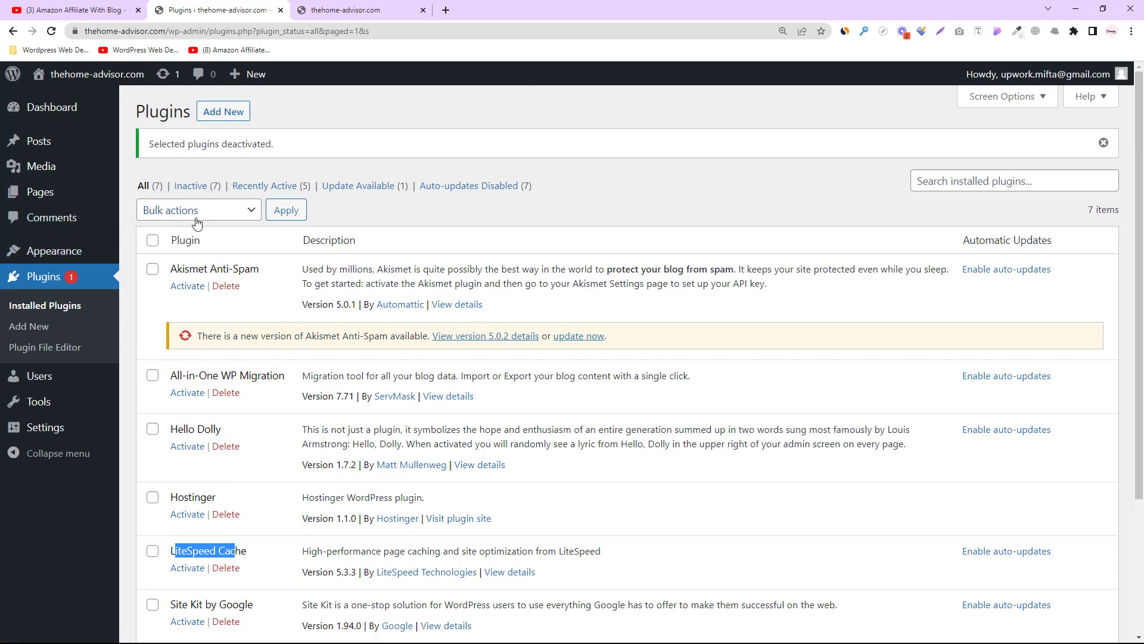
click(153, 241)
click(218, 209)
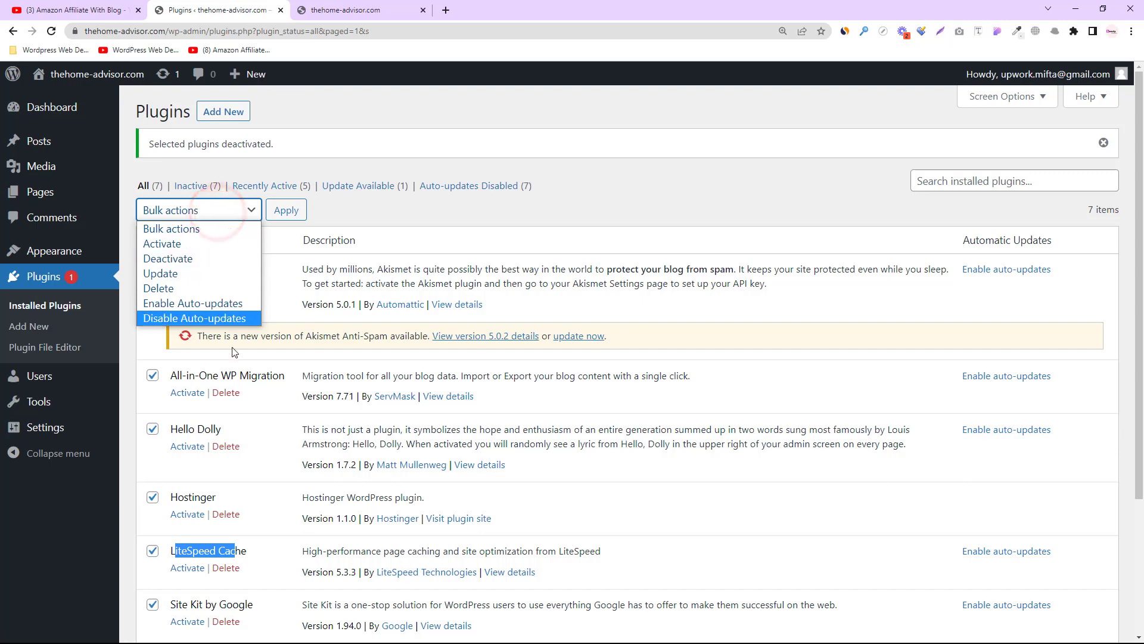
scroll(272, 424, down, 3)
click(150, 376)
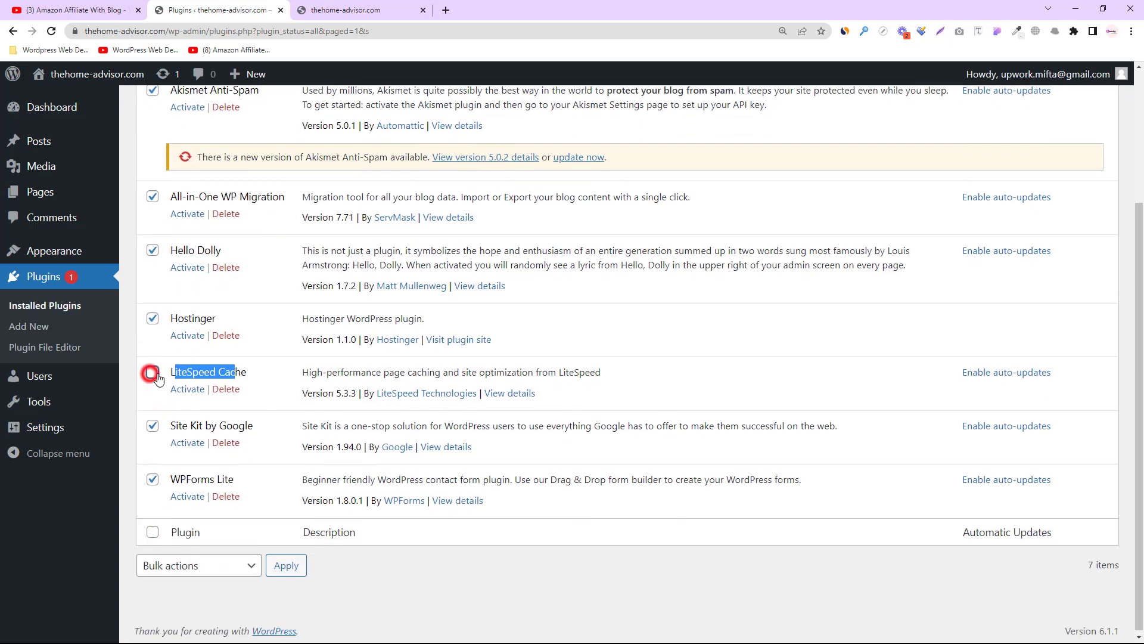
scroll(309, 294, up, 3)
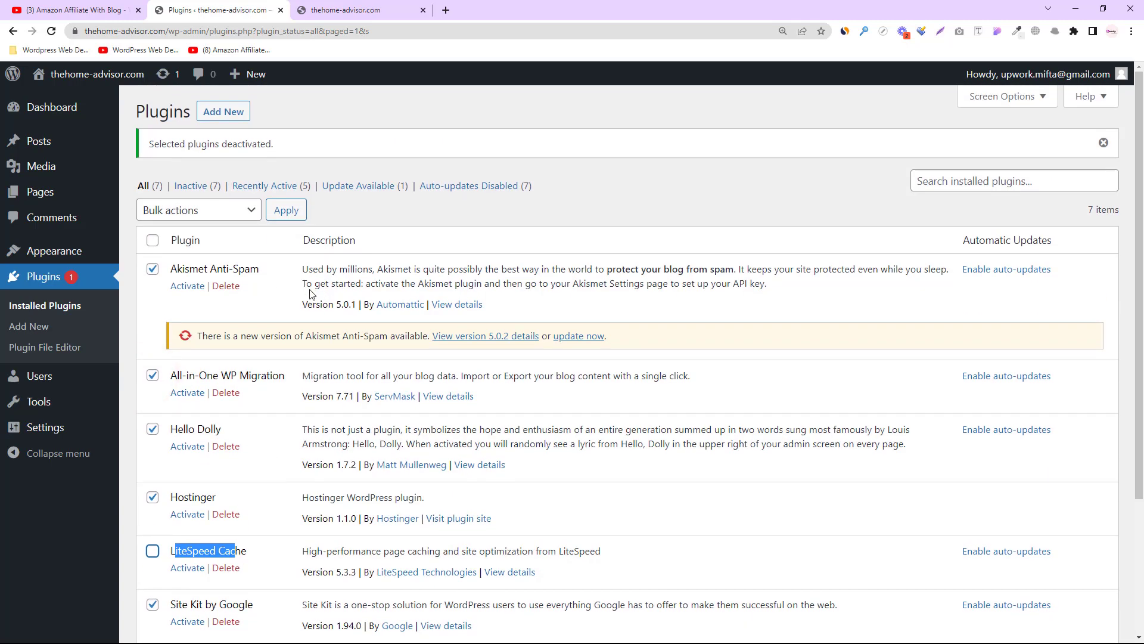
click(232, 215)
click(174, 289)
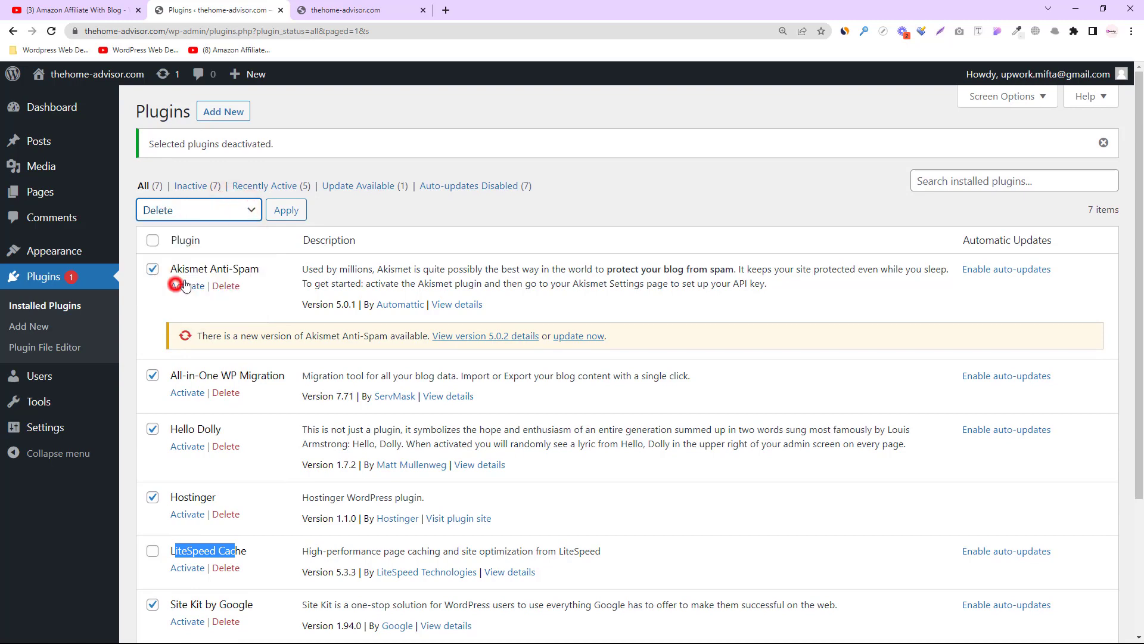
click(287, 211)
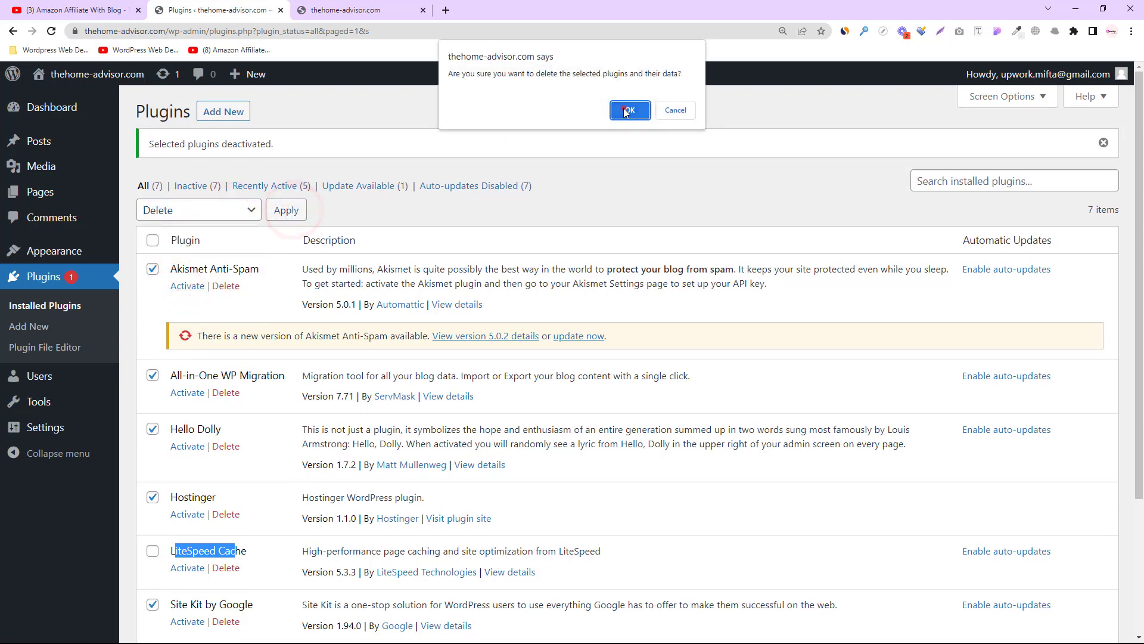
click(623, 108)
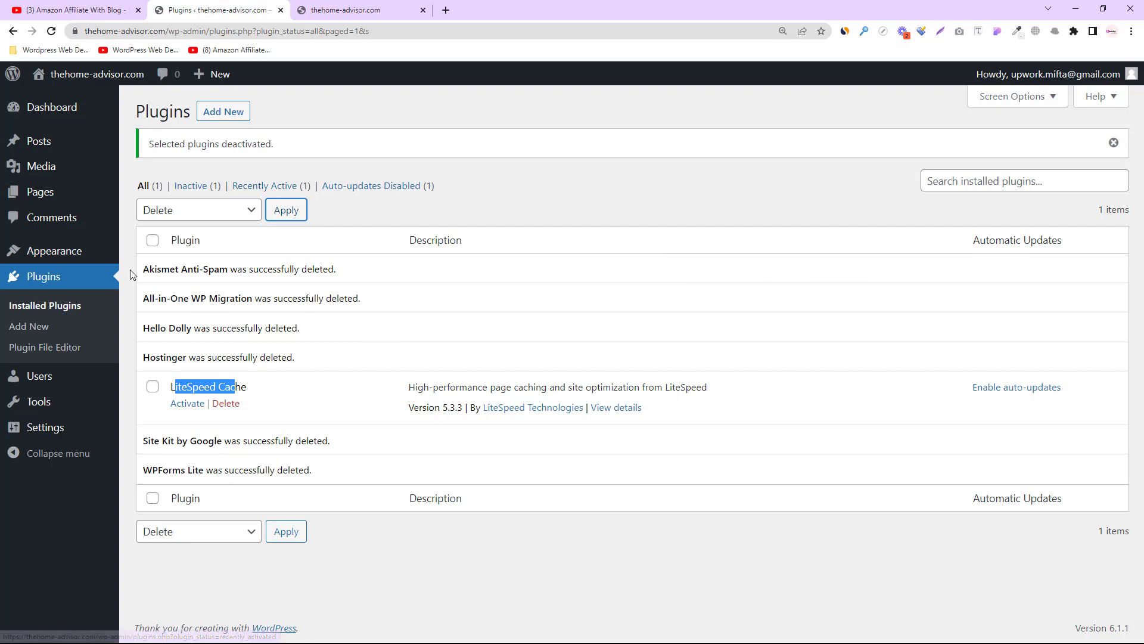
- Search for "elementor" among the plugins available to add and install Elementor Website Builder
click(236, 113)
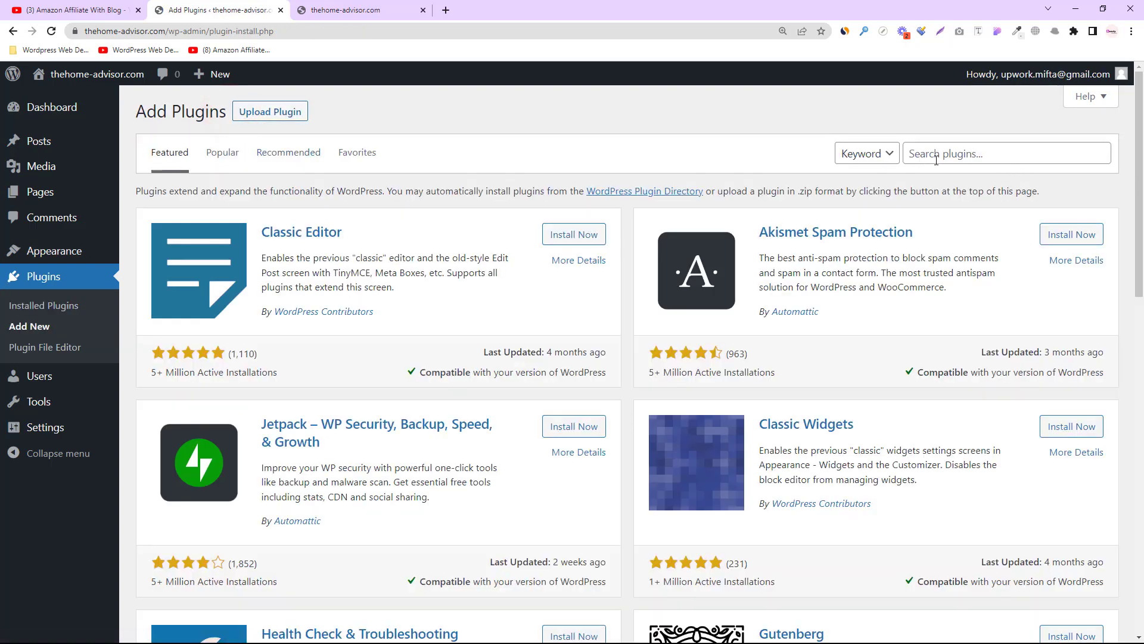
click(944, 153)
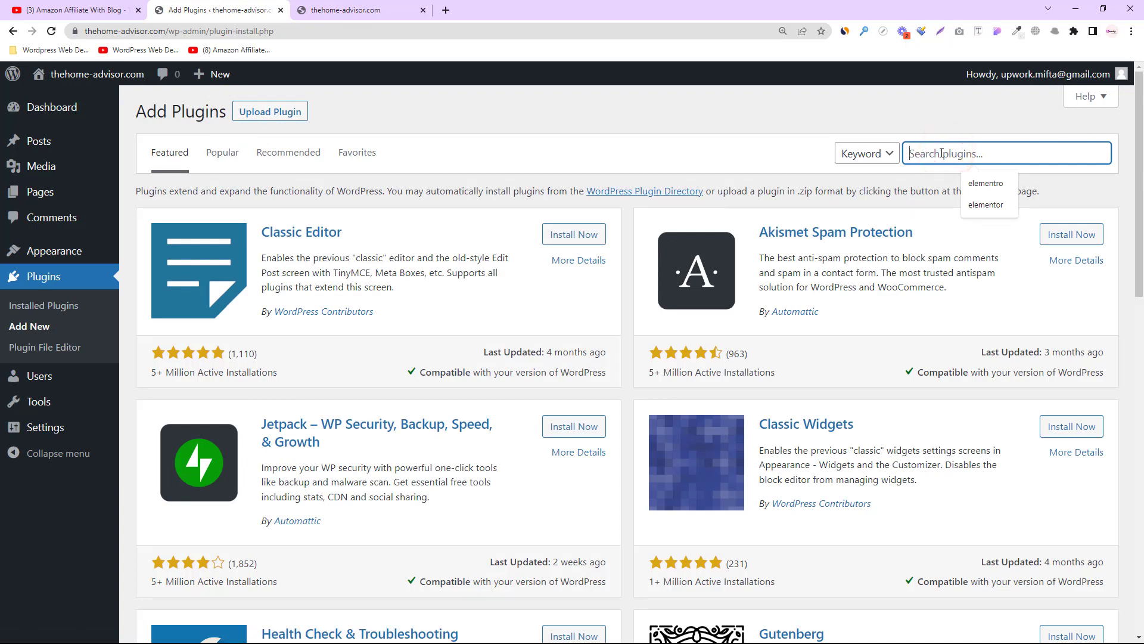
click(922, 155)
text(elementor)
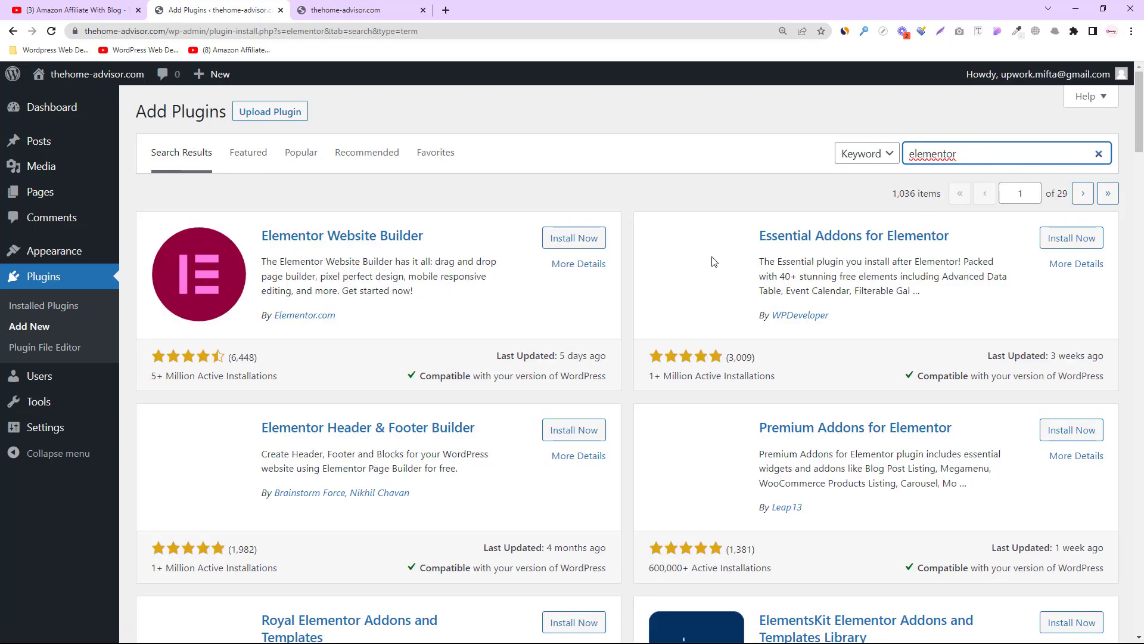
click(579, 238)
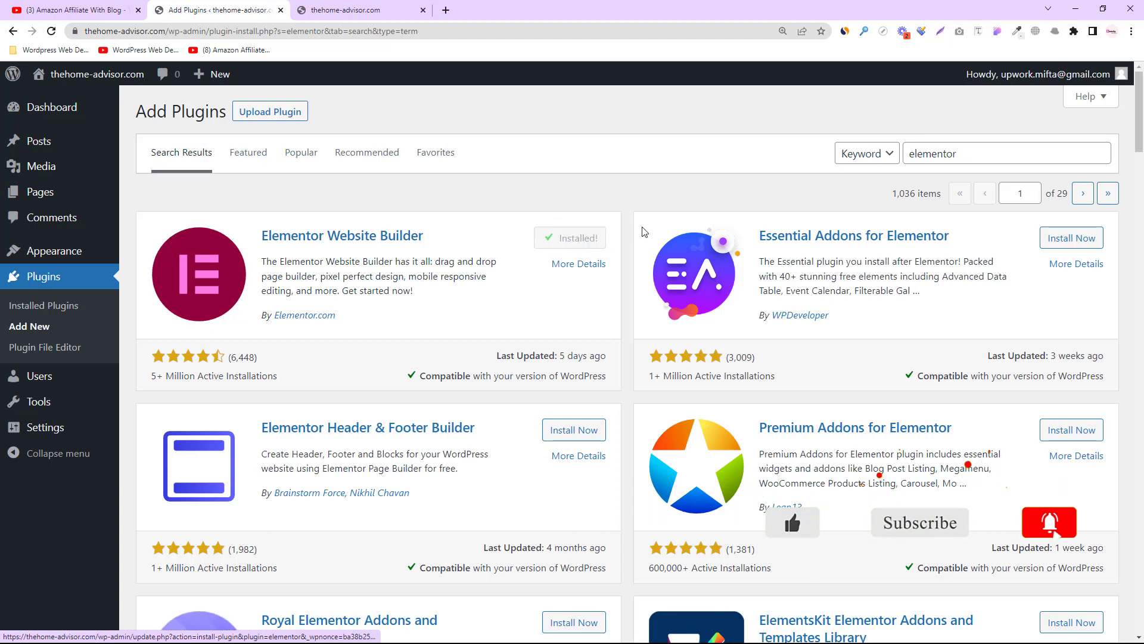
- Search for "oceanwp" among the plugins available to add and install Ocean Extra
drag(966, 155, 909, 155)
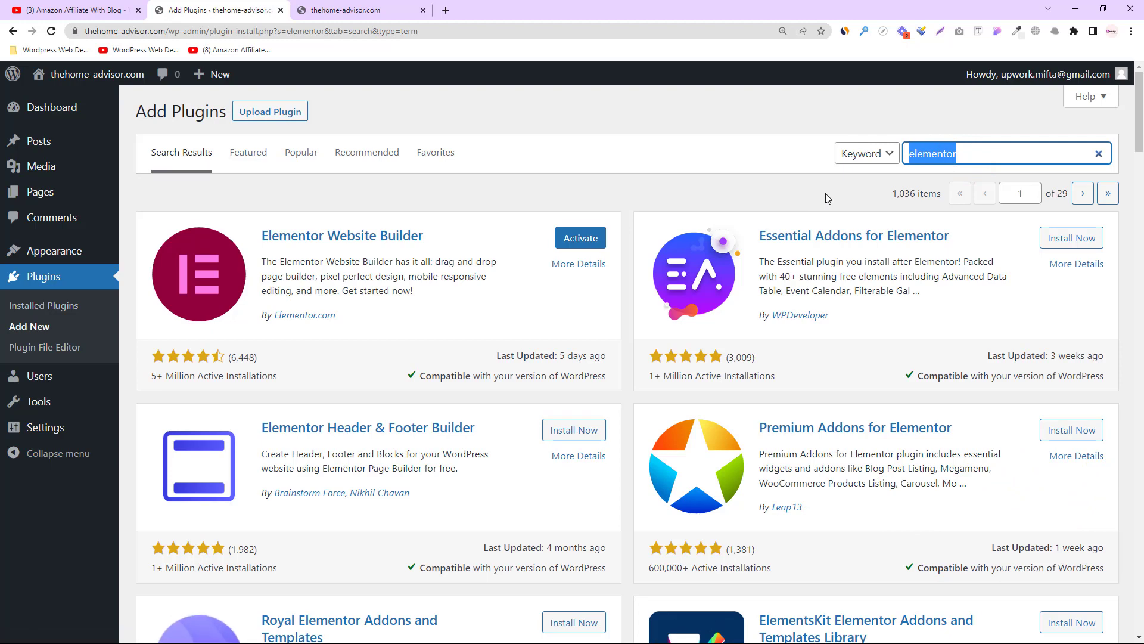
key(BackSpace)
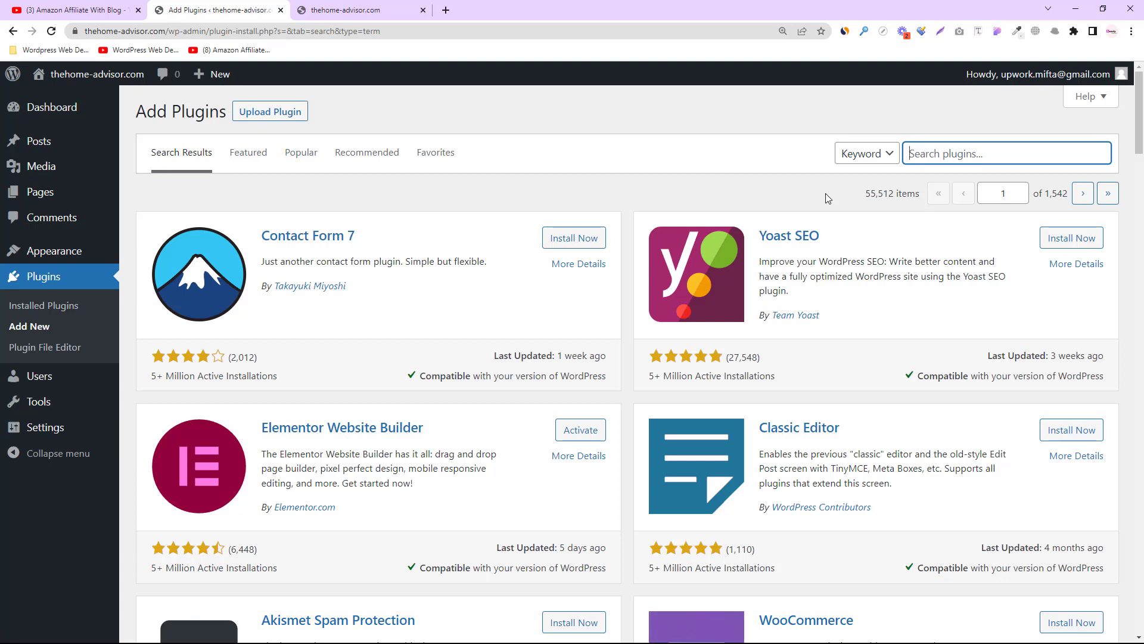
text(oce)
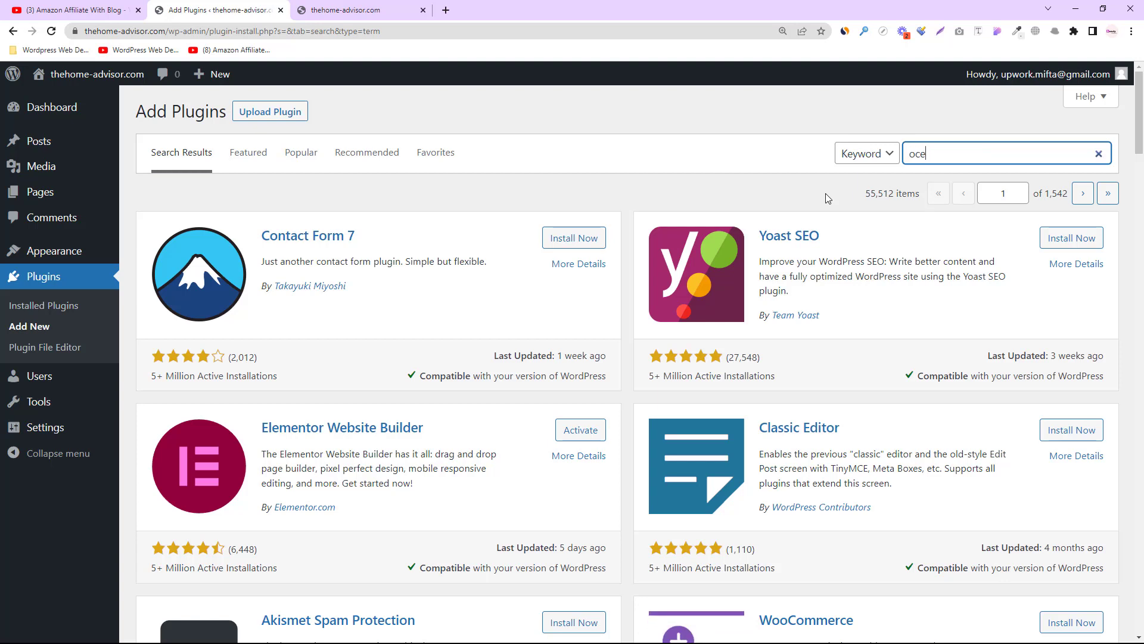
text(an)
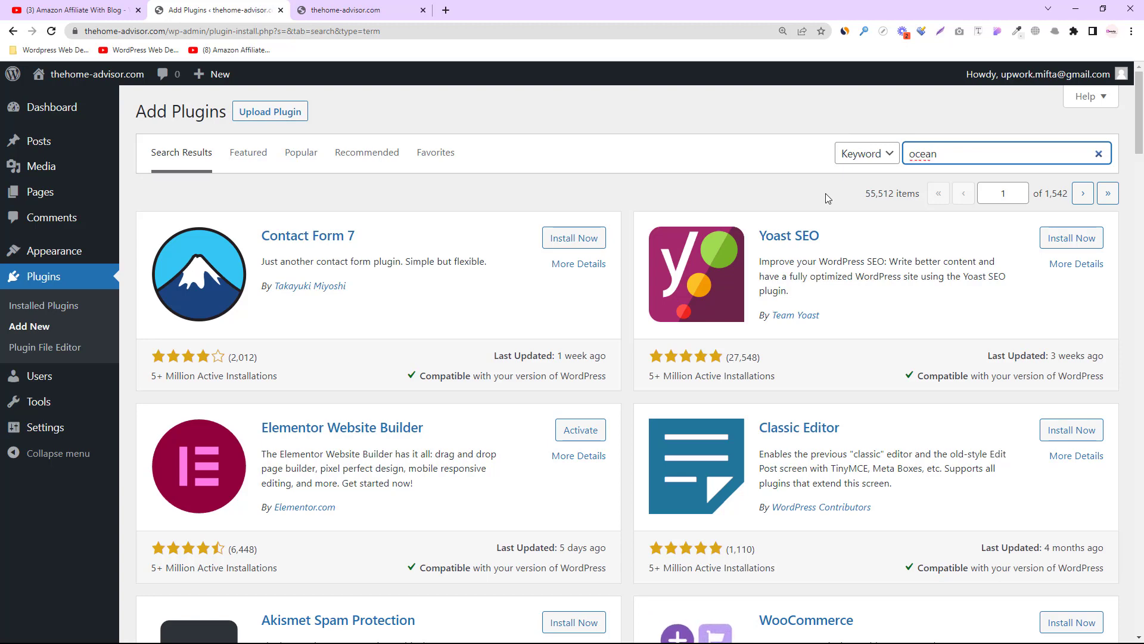
text(wp)
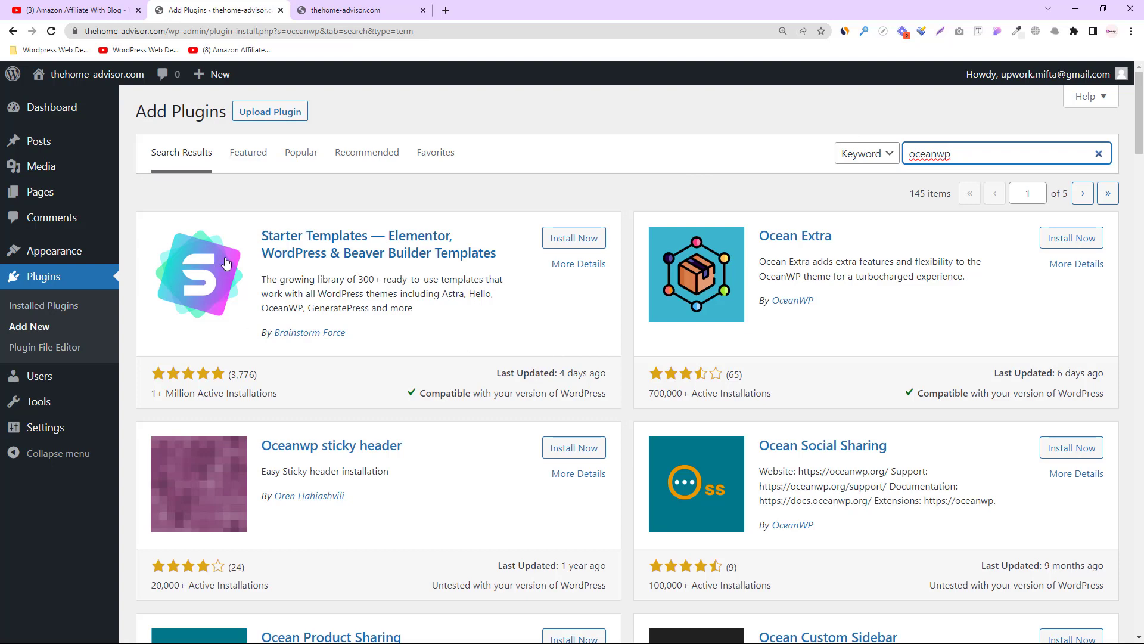
scroll(439, 319, down, 3)
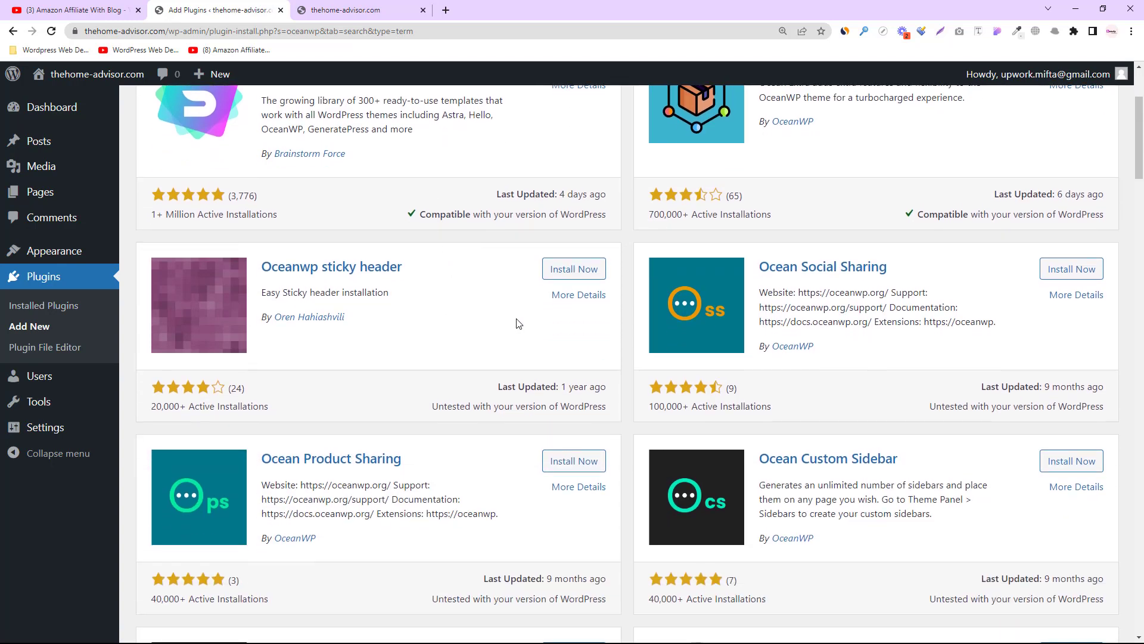
scroll(519, 323, up, 3)
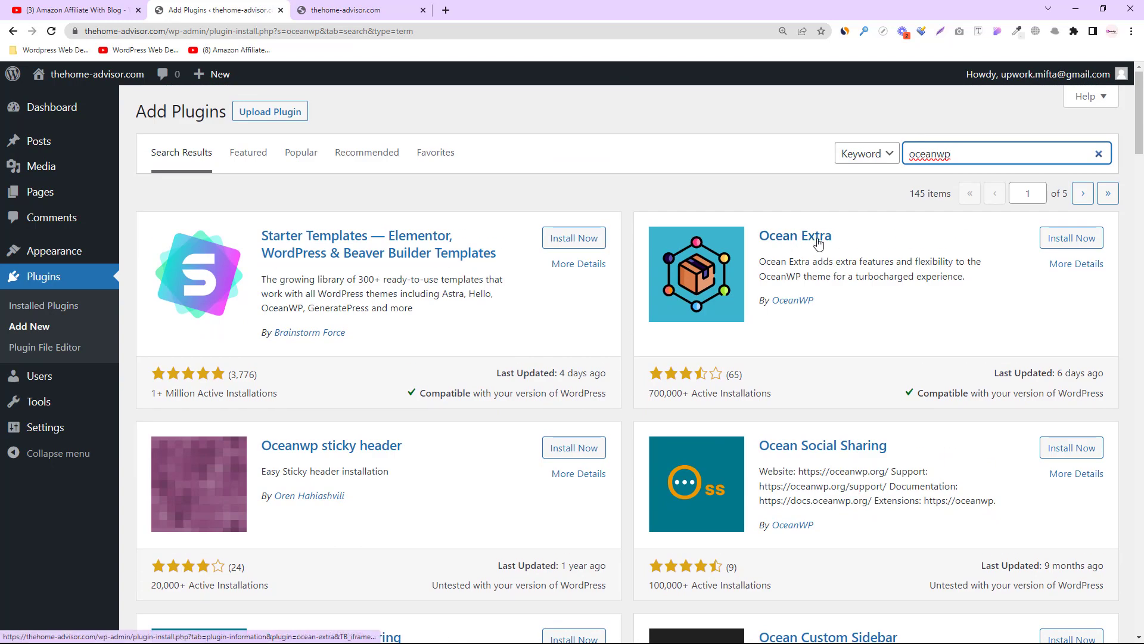
click(1066, 238)
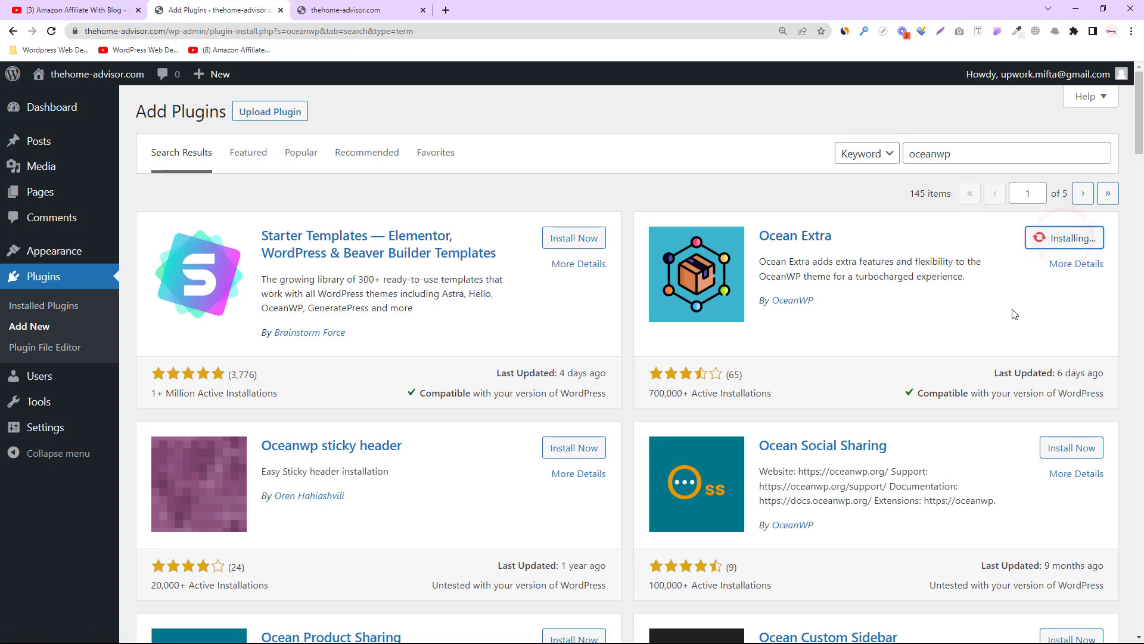
- Install the Ocean Social Sharing and Ocean Custom Sidebar plugins from the same search results
scroll(953, 340, down, 3)
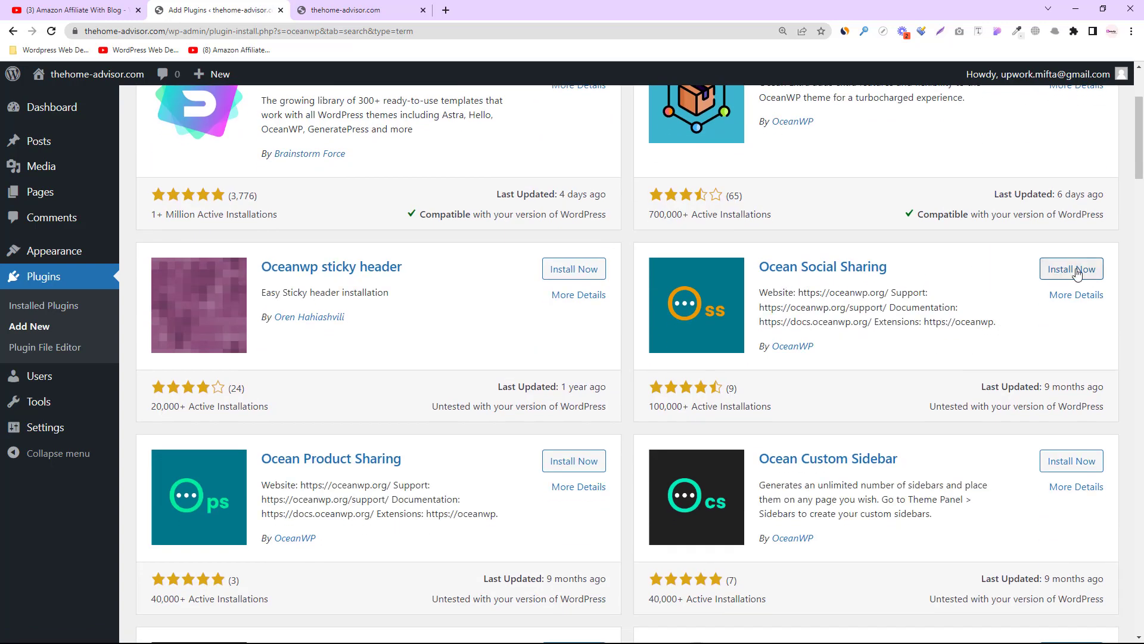
scroll(1007, 271, up, 2)
scroll(1013, 345, down, 1)
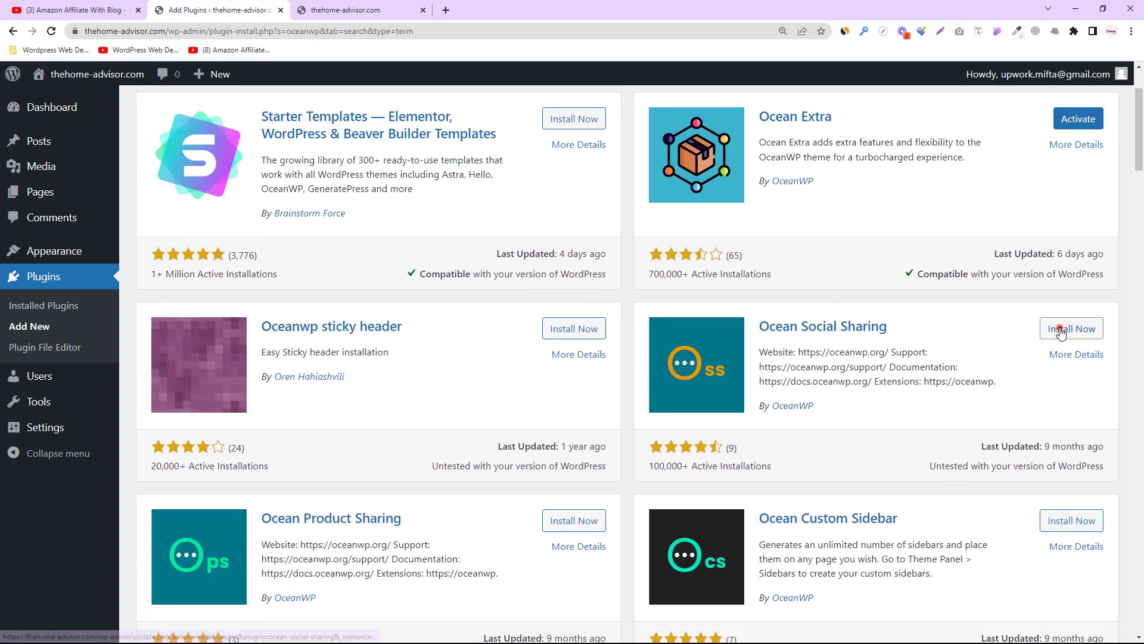
click(1064, 328)
scroll(1066, 330, down, 3)
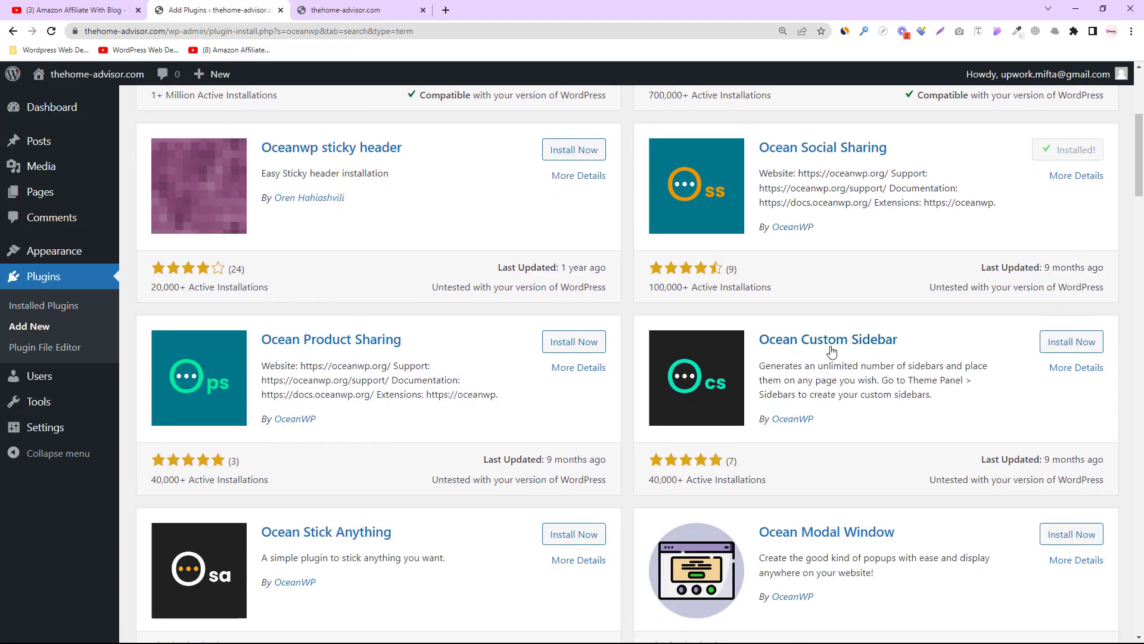
click(1059, 342)
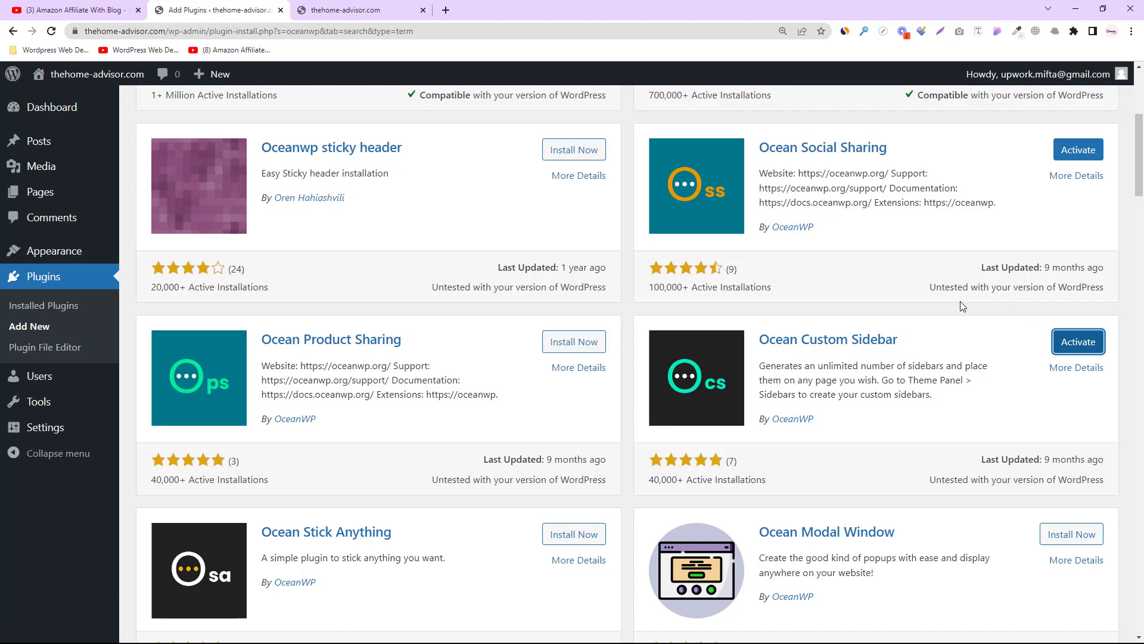
- Search the plugins for "the post grid" and install The Post Grid by RadiusTheme
scroll(960, 301, up, 5)
drag(954, 153, 902, 160)
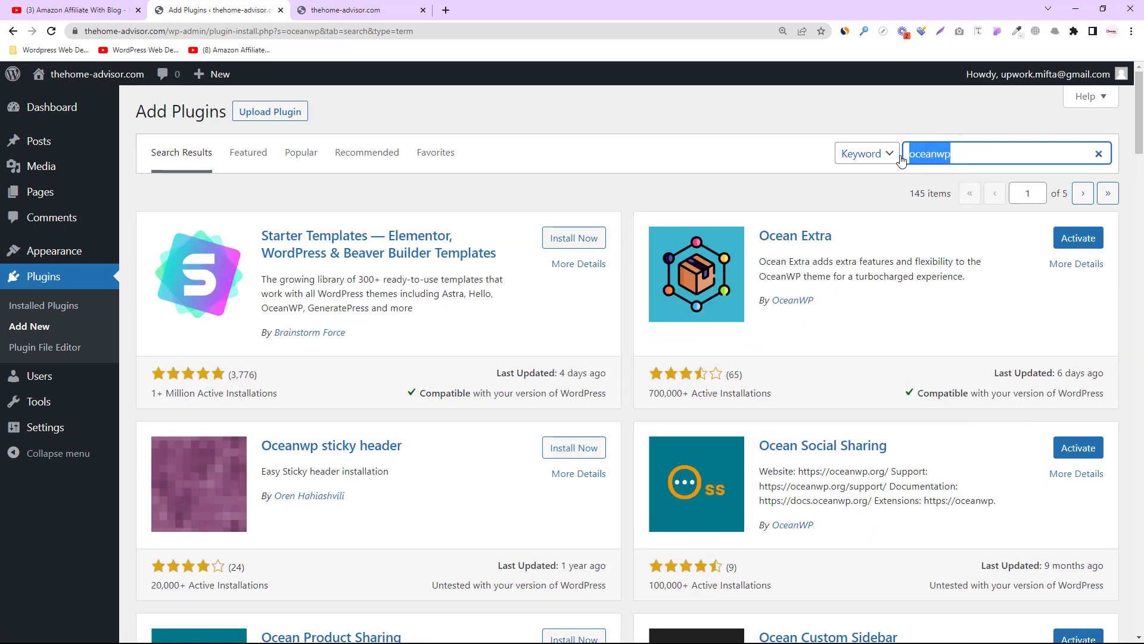
text(the post grid)
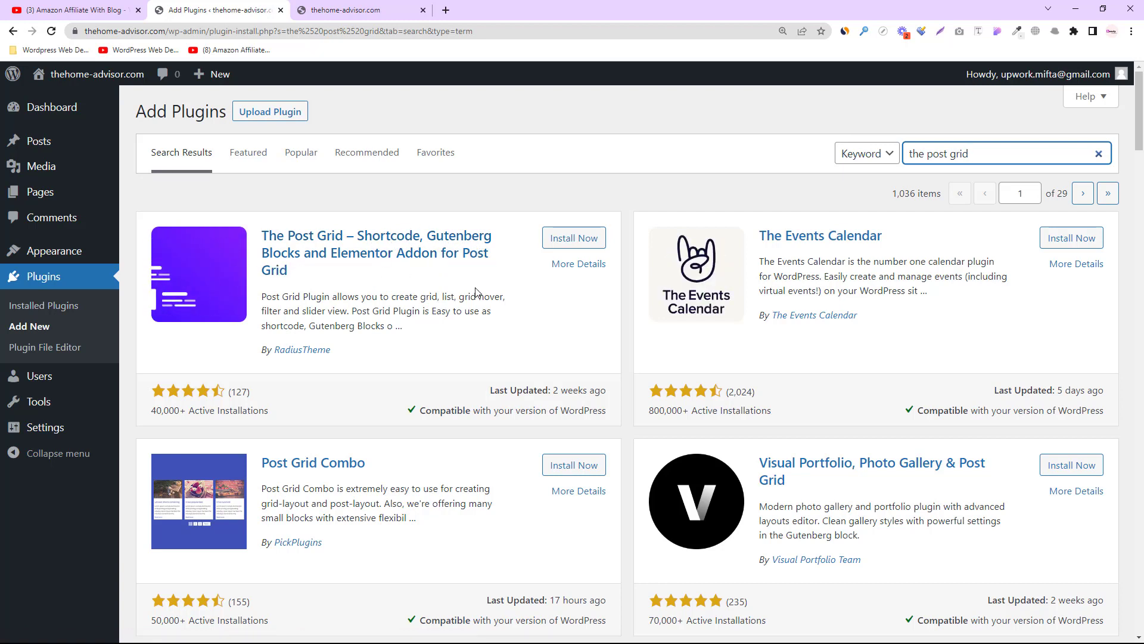
click(587, 239)
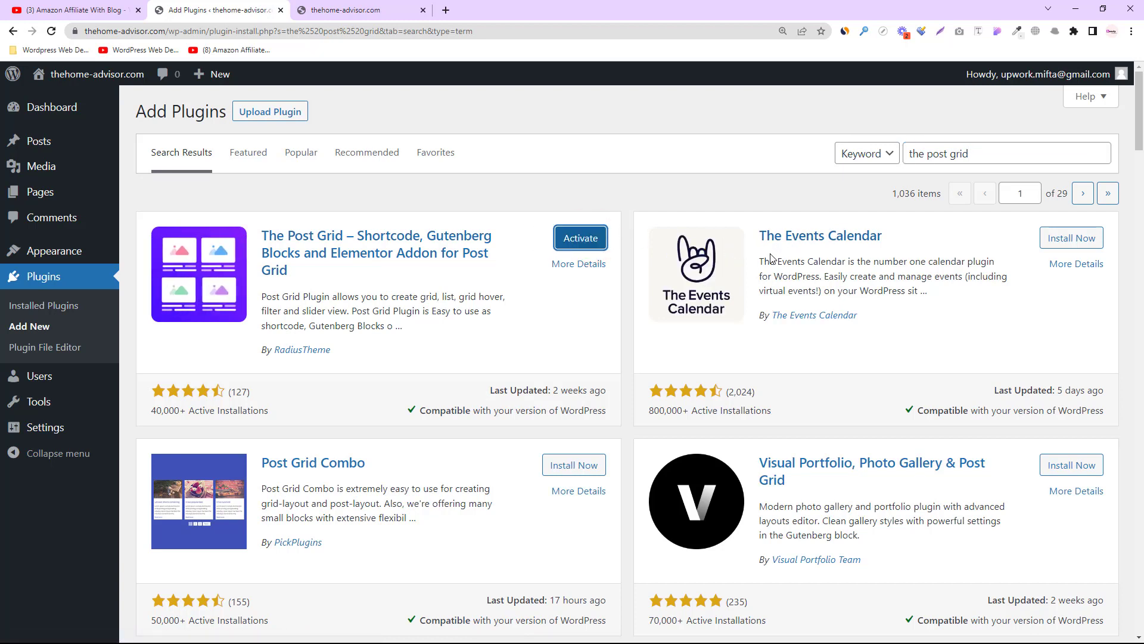
- Search the plugins for "kadence" and install Gutenberg Blocks by Kadence Blocks
drag(973, 153, 886, 156)
text(kedence)
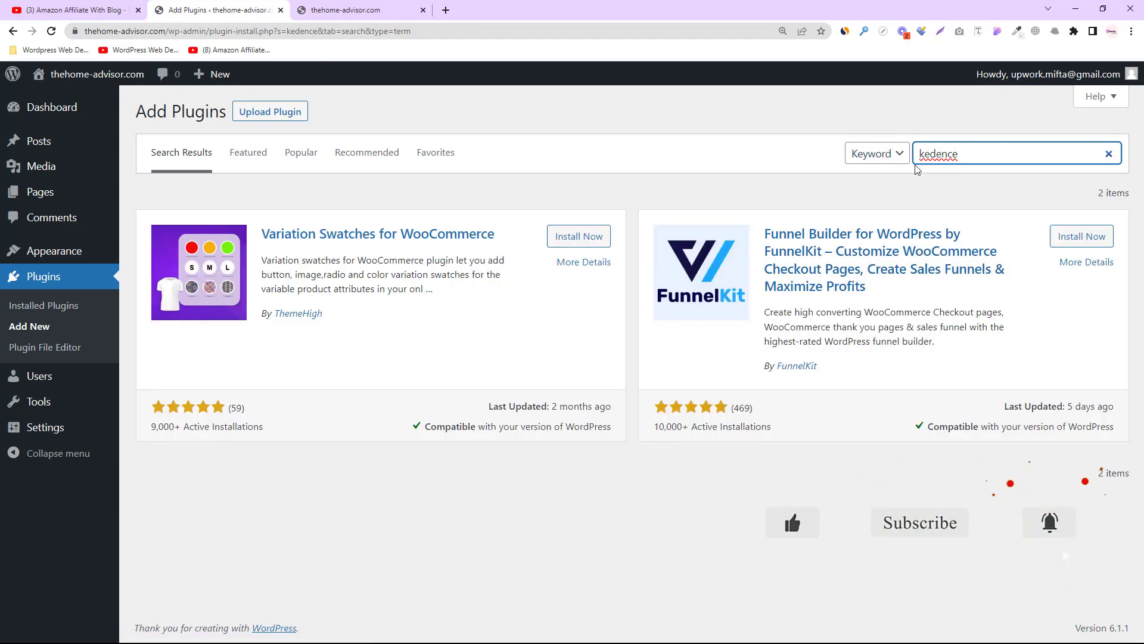
click(930, 155)
key(BackSpace)
text(a)
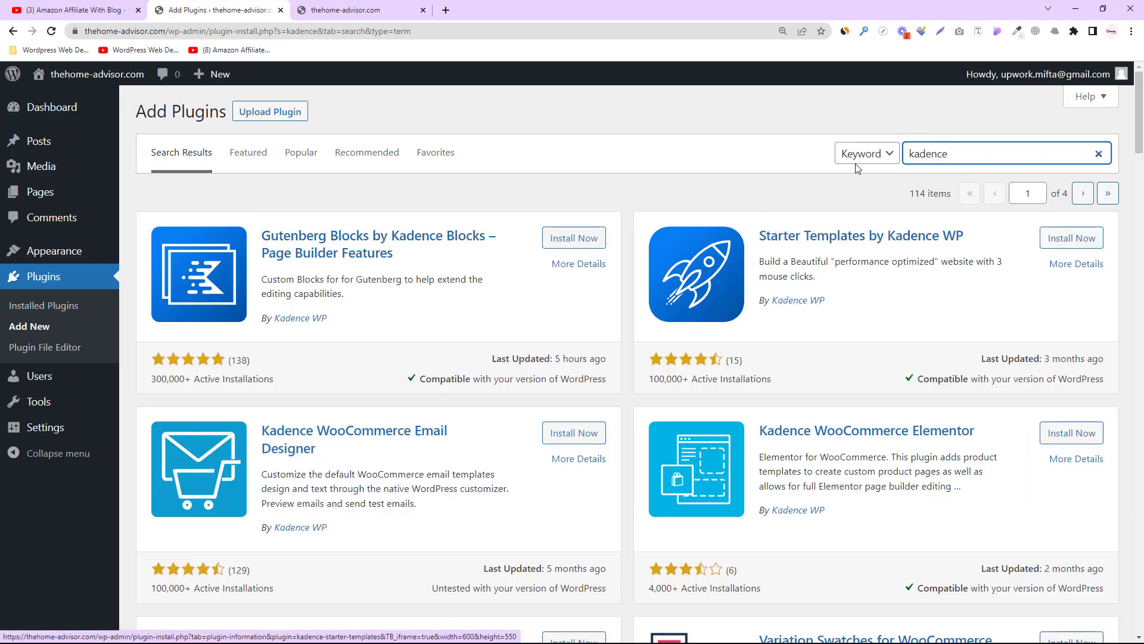
drag(990, 149, 903, 154)
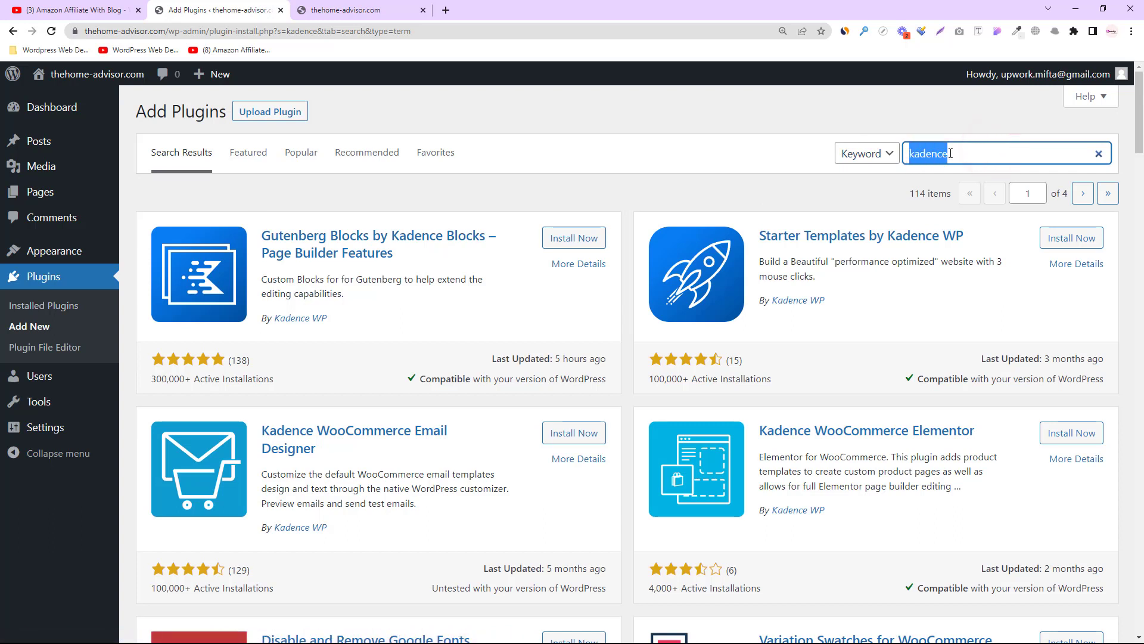
click(569, 238)
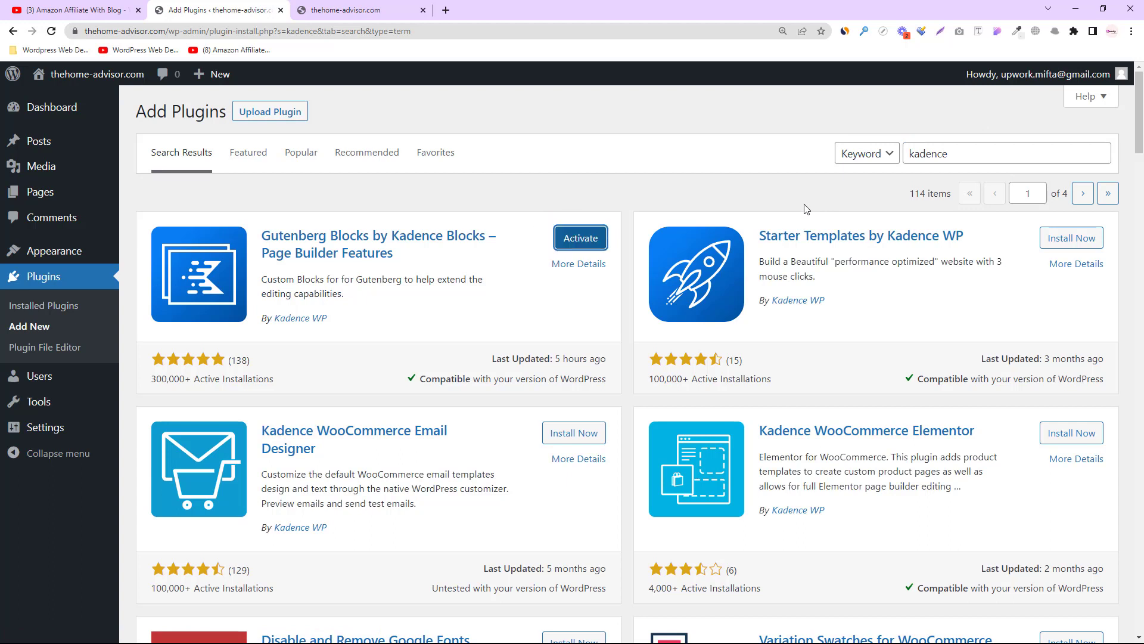
- Search the plugins for "seo", look through the results and install Rank Math SEO
double_click(957, 153)
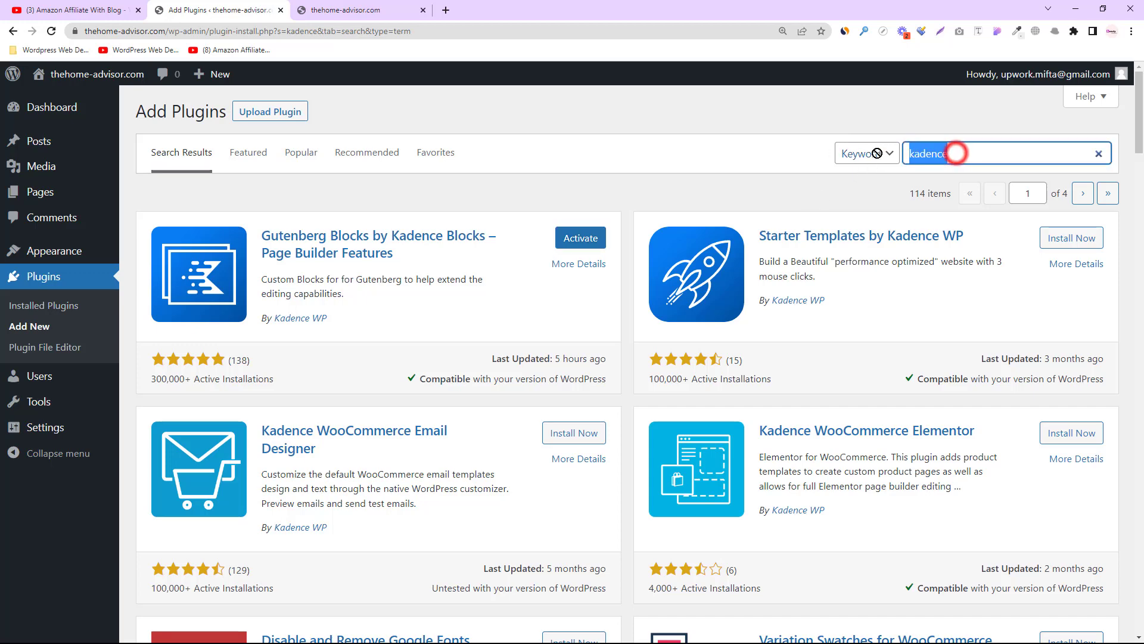
text(seo)
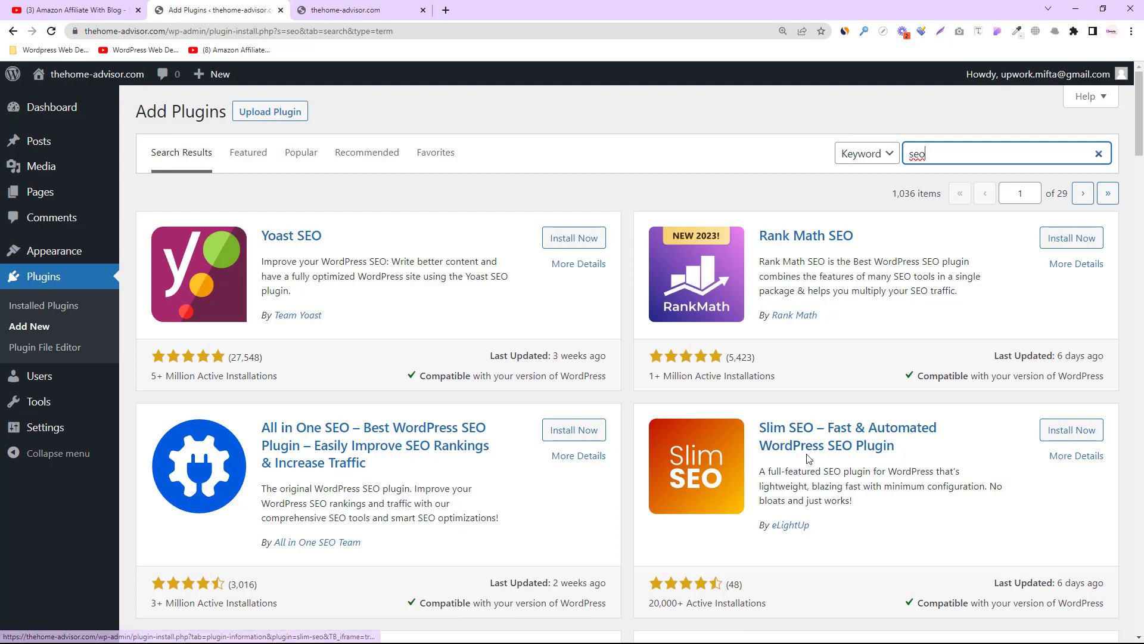
scroll(827, 459, down, 5)
scroll(826, 456, down, 5)
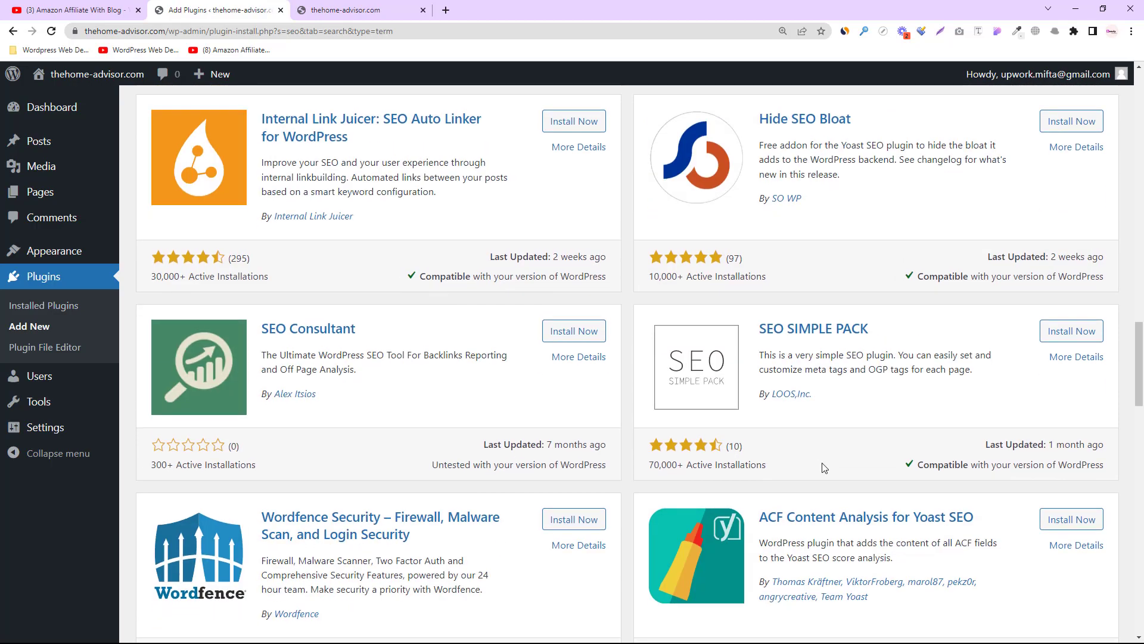
scroll(820, 466, up, 20)
scroll(820, 470, up, 1)
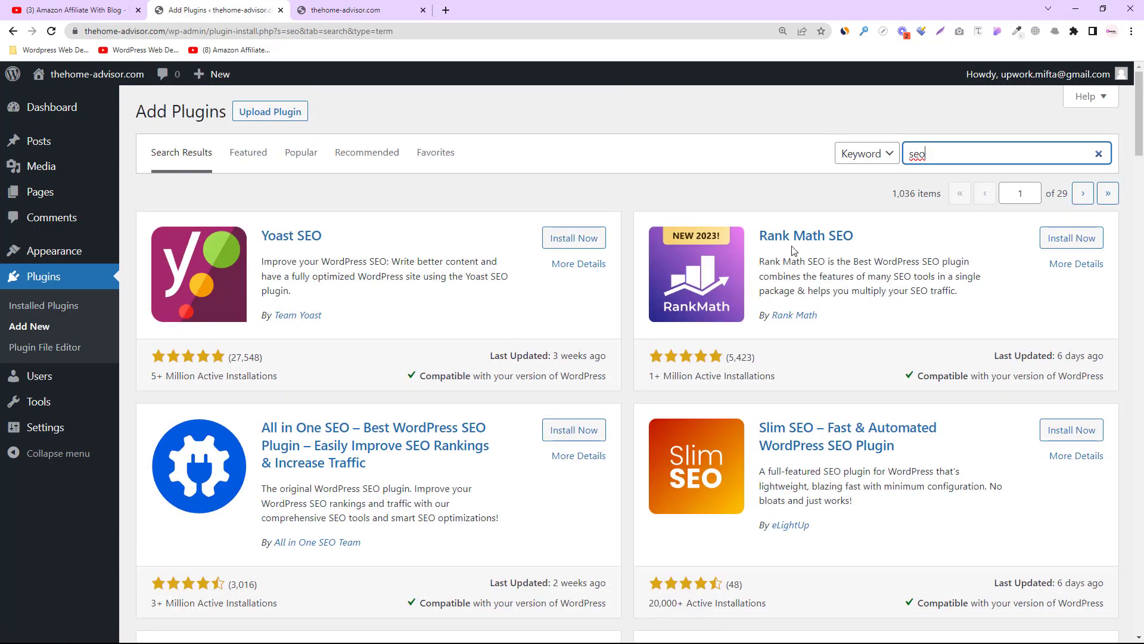
click(1072, 238)
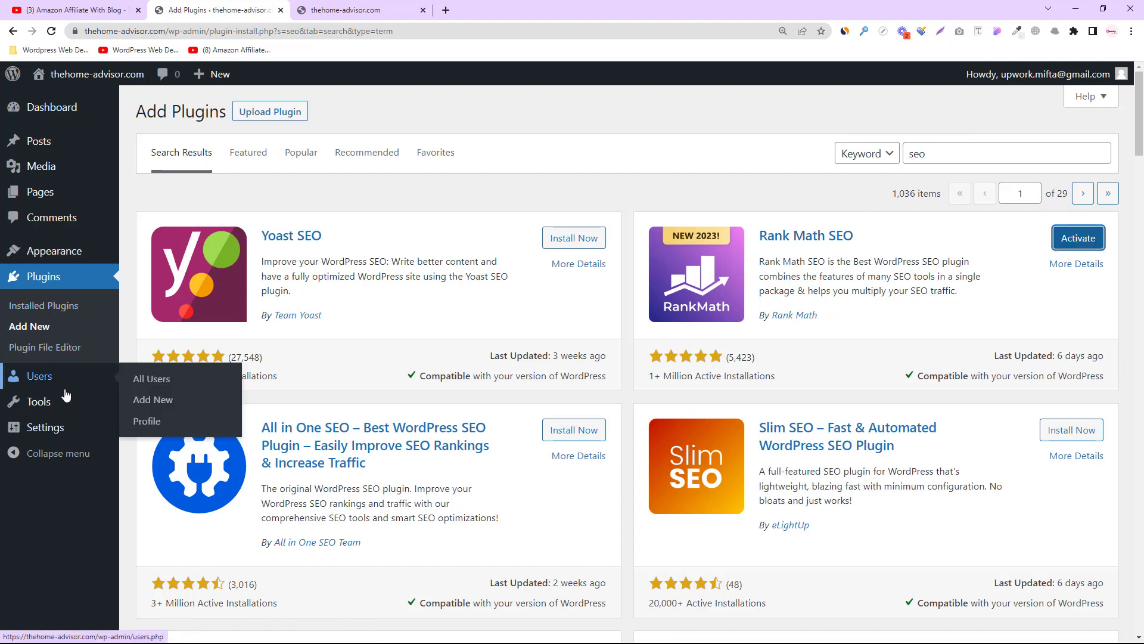
- In the general settings, set the site title to "The Home Advisor" and the tagline to "Advice For Beautiful Home"
mouse_move(67, 428)
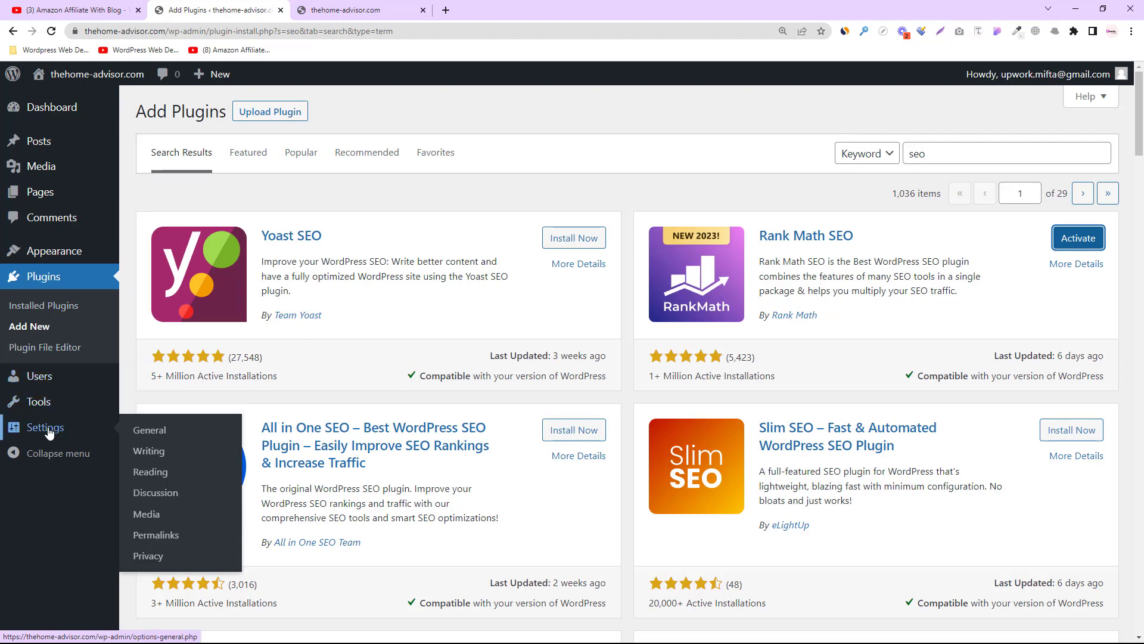
click(48, 429)
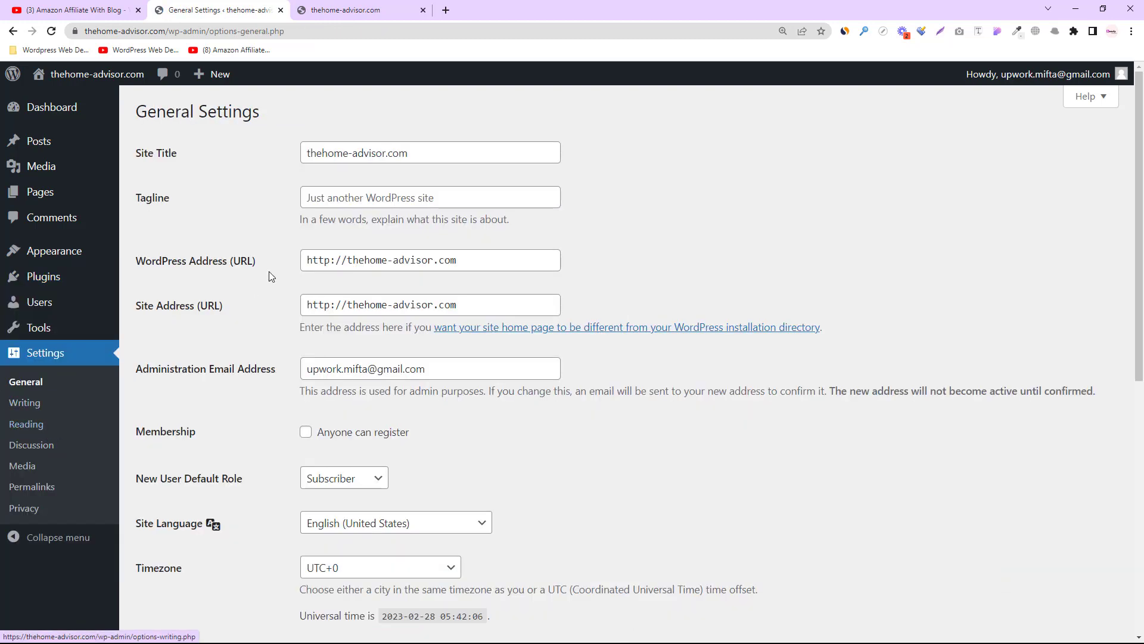
triple_click(417, 156)
text(Th)
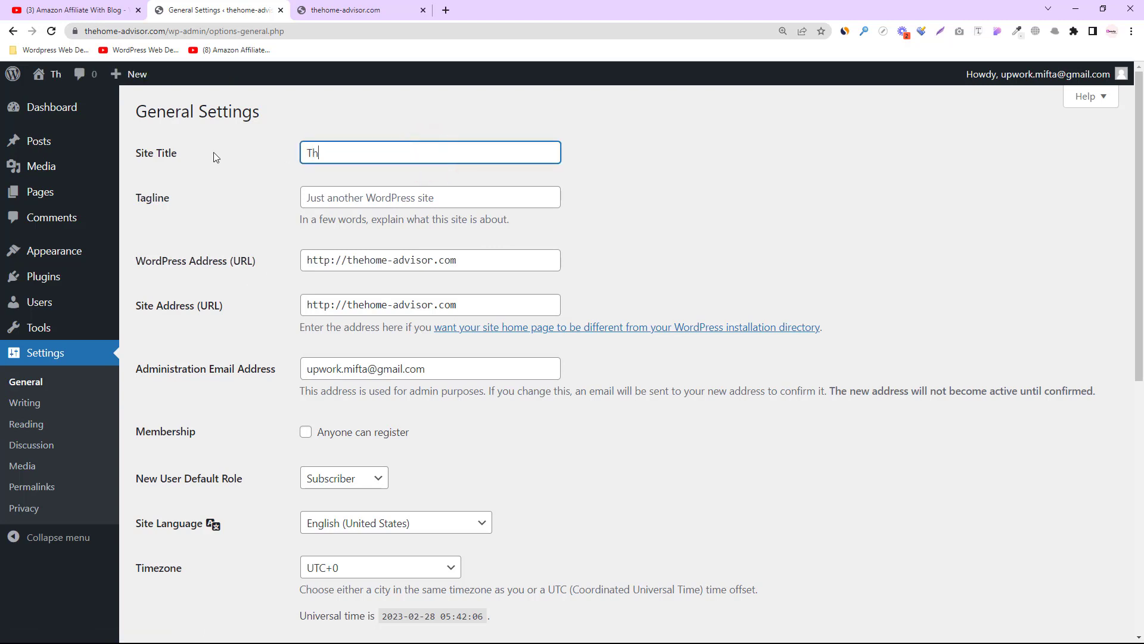
text(e Home)
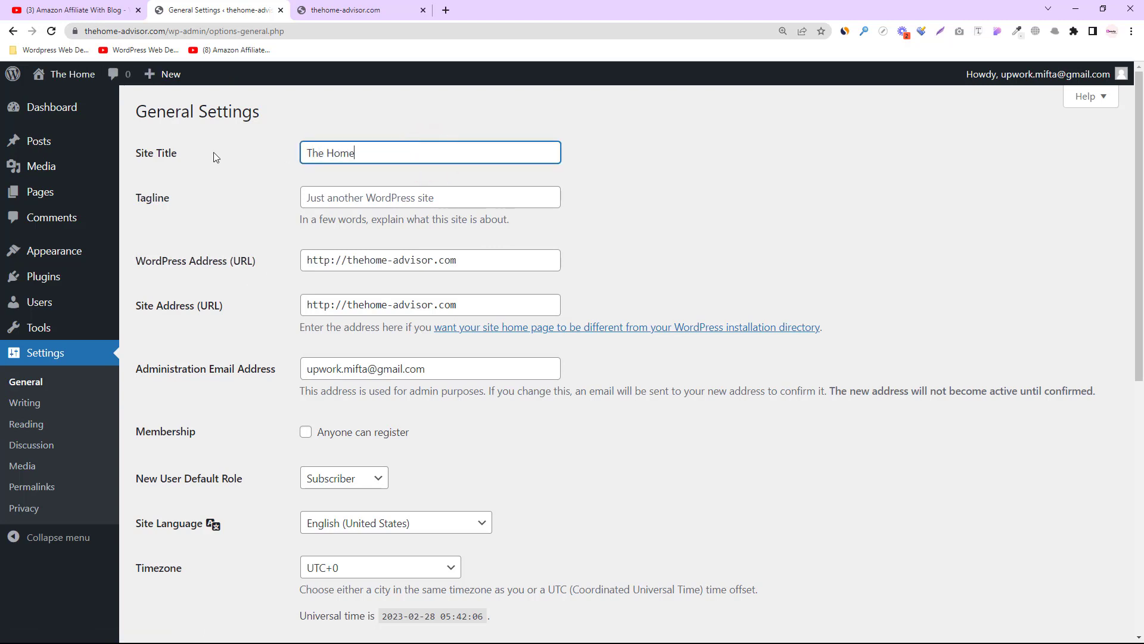
text( Advi)
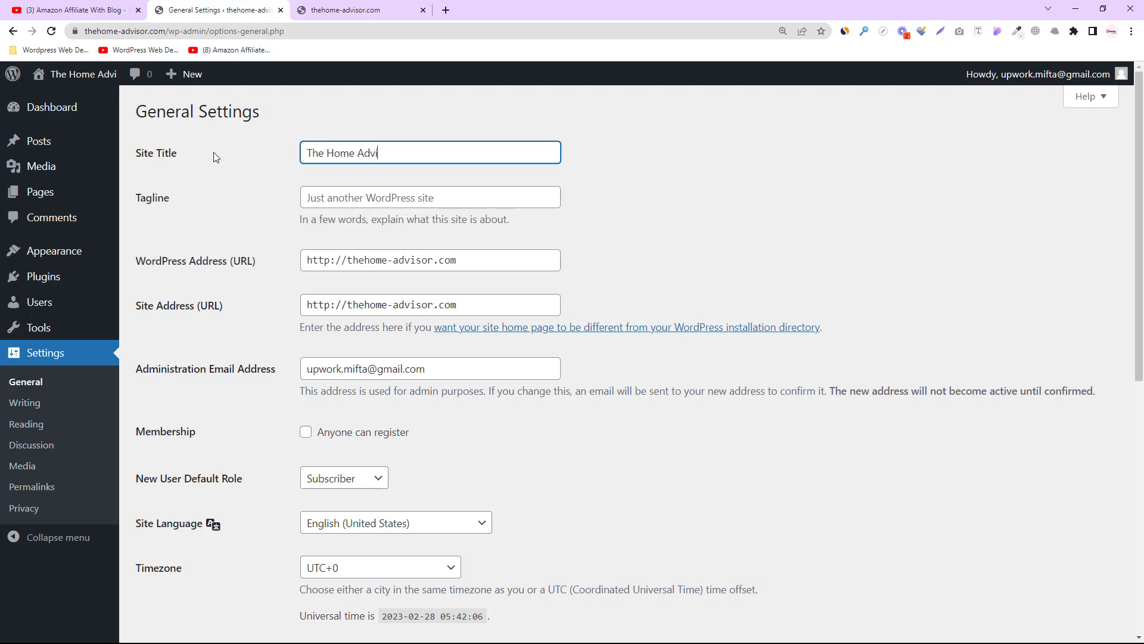
text(sor)
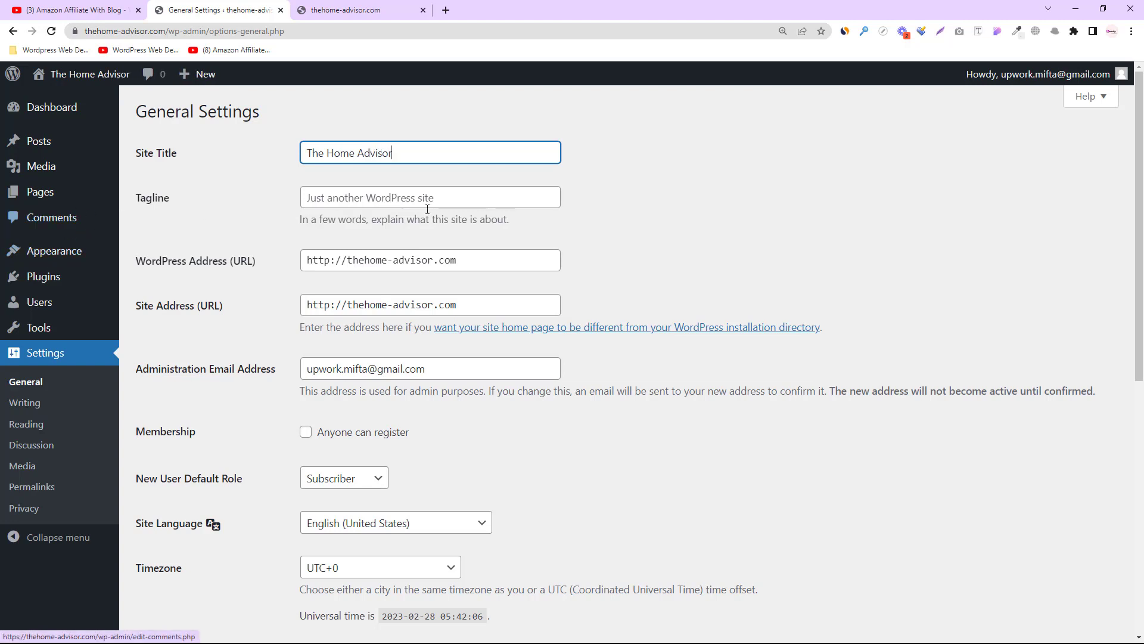
click(446, 203)
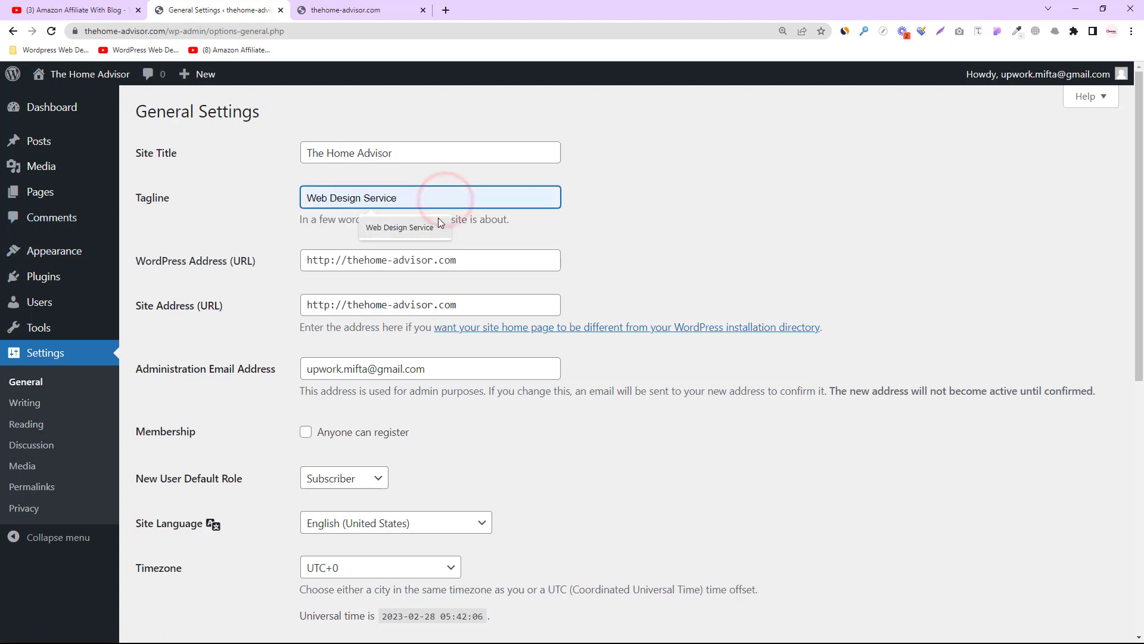
text(Advice For Beautiful Home)
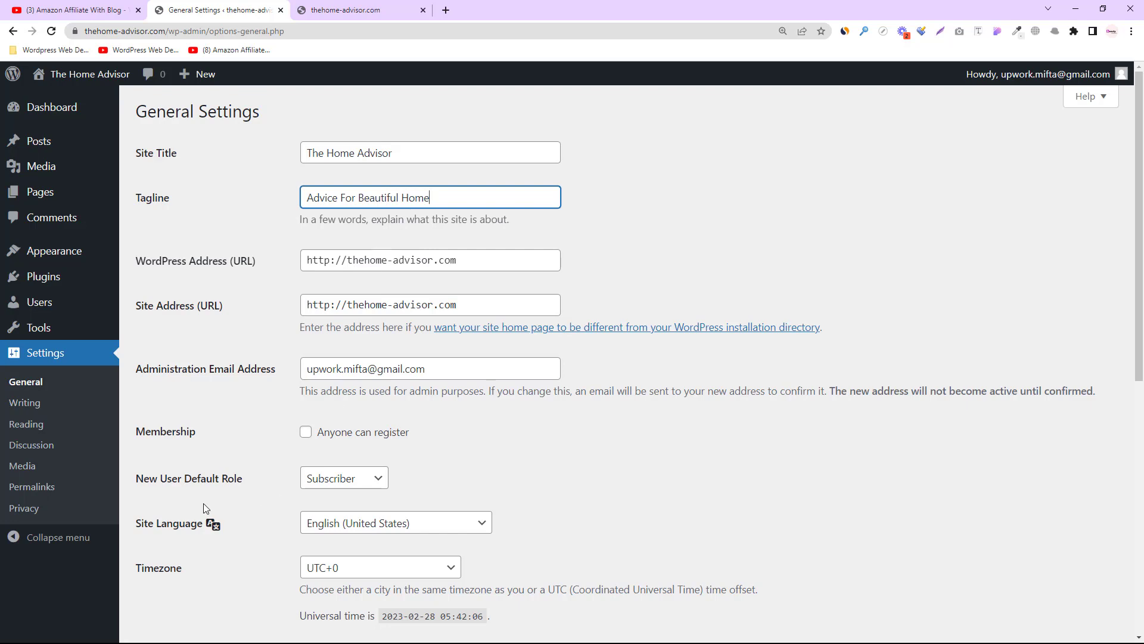
- Set the site timezone to Dhaka and save the general settings
scroll(224, 387, down, 3)
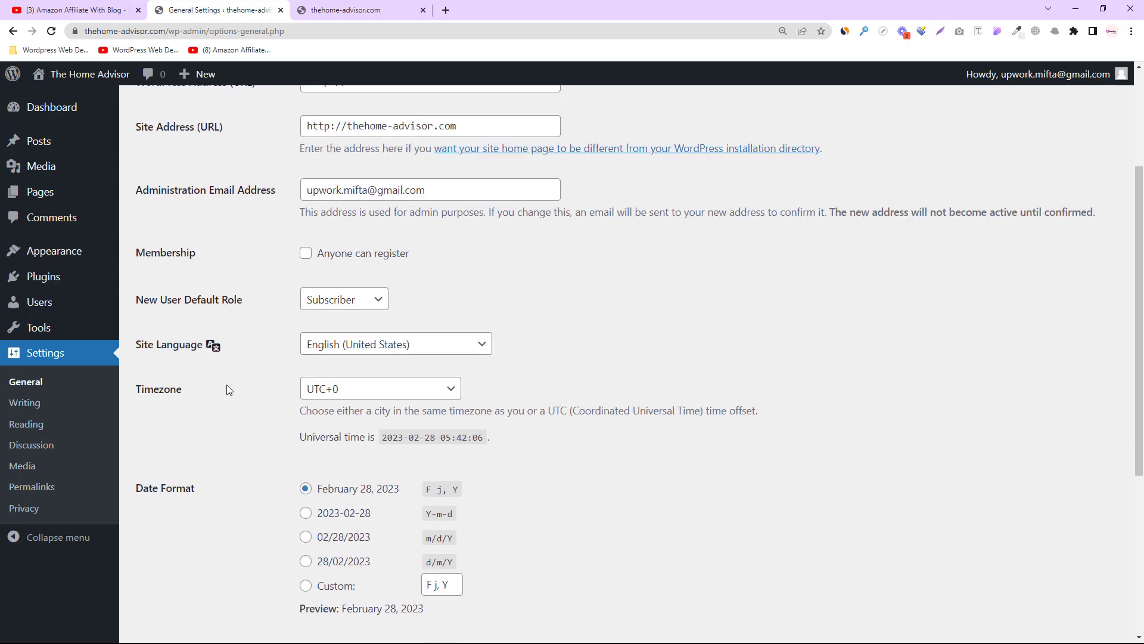
click(353, 390)
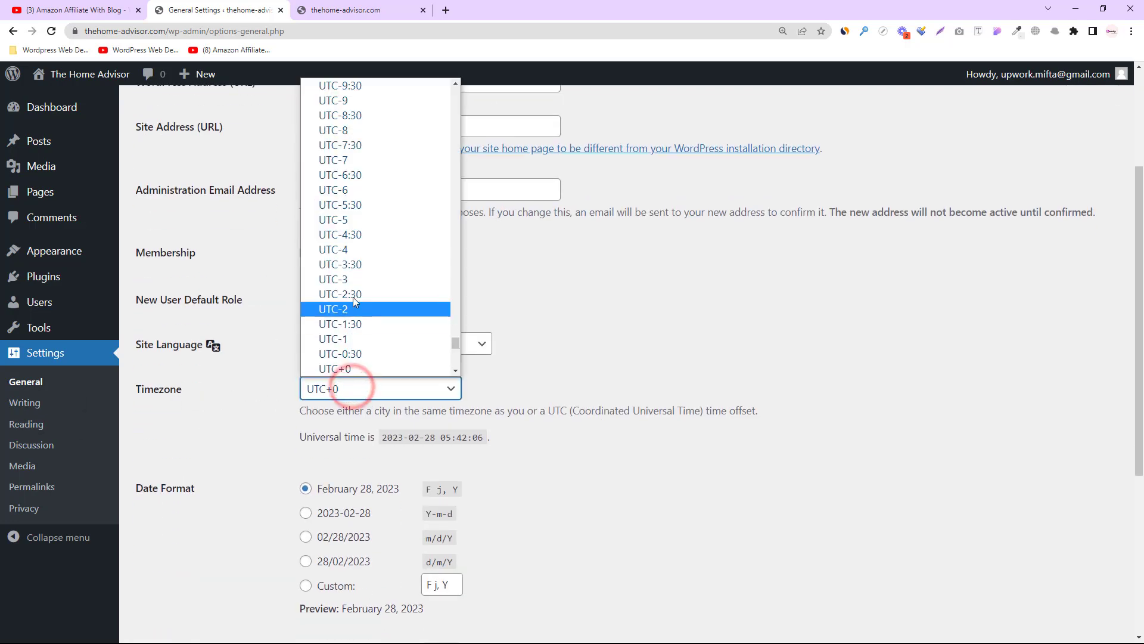
scroll(366, 286, down, 6)
scroll(366, 286, up, 20)
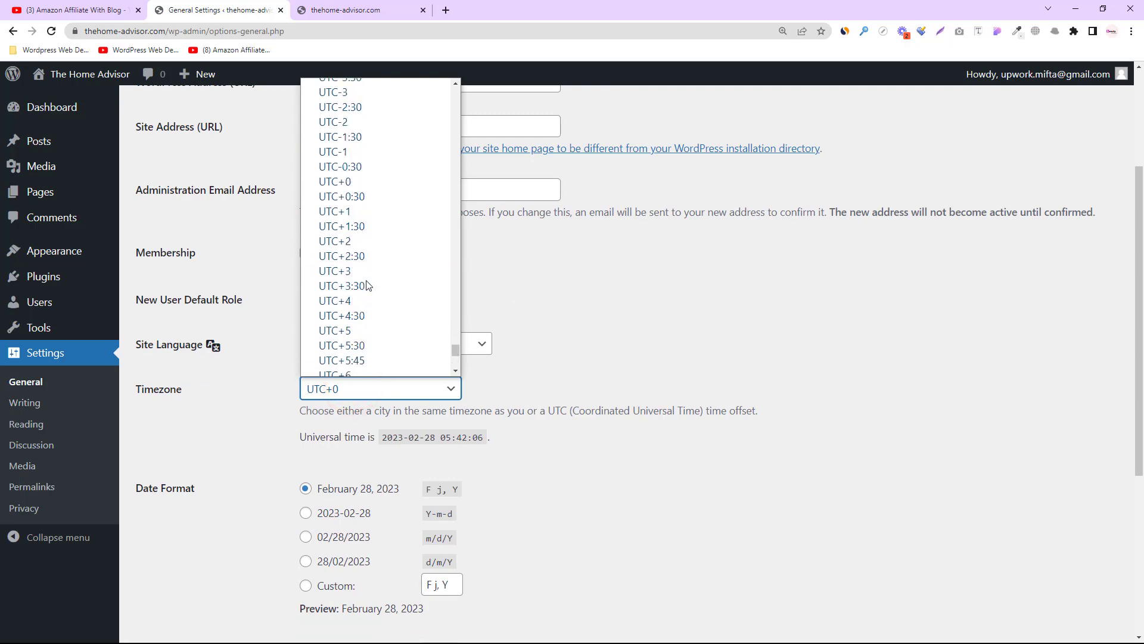
scroll(368, 286, up, 20)
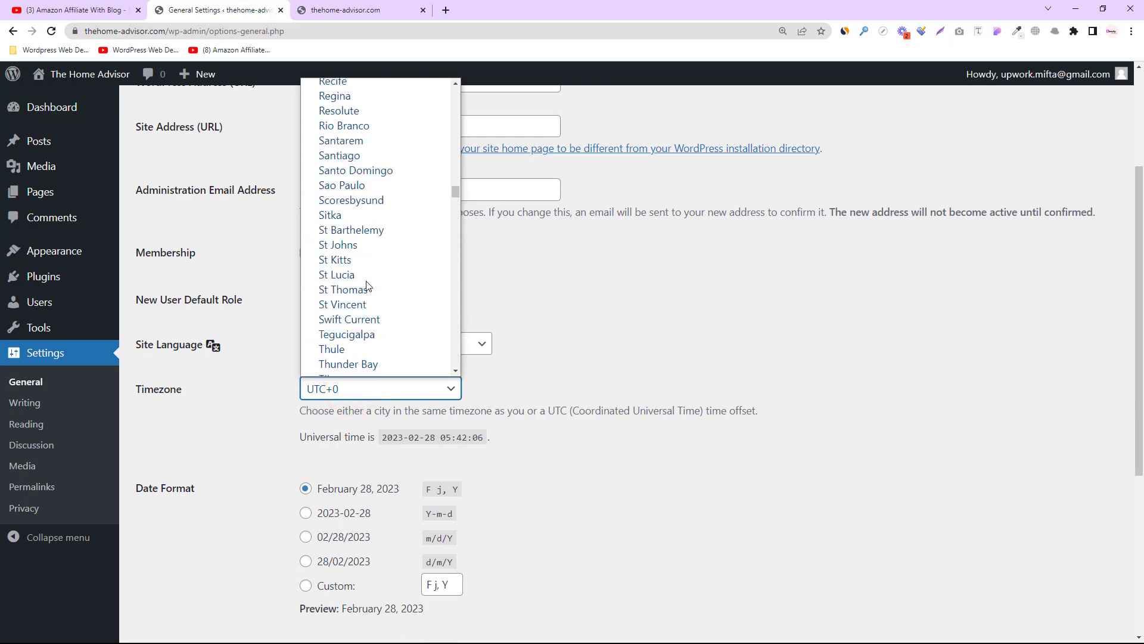
scroll(368, 287, up, 20)
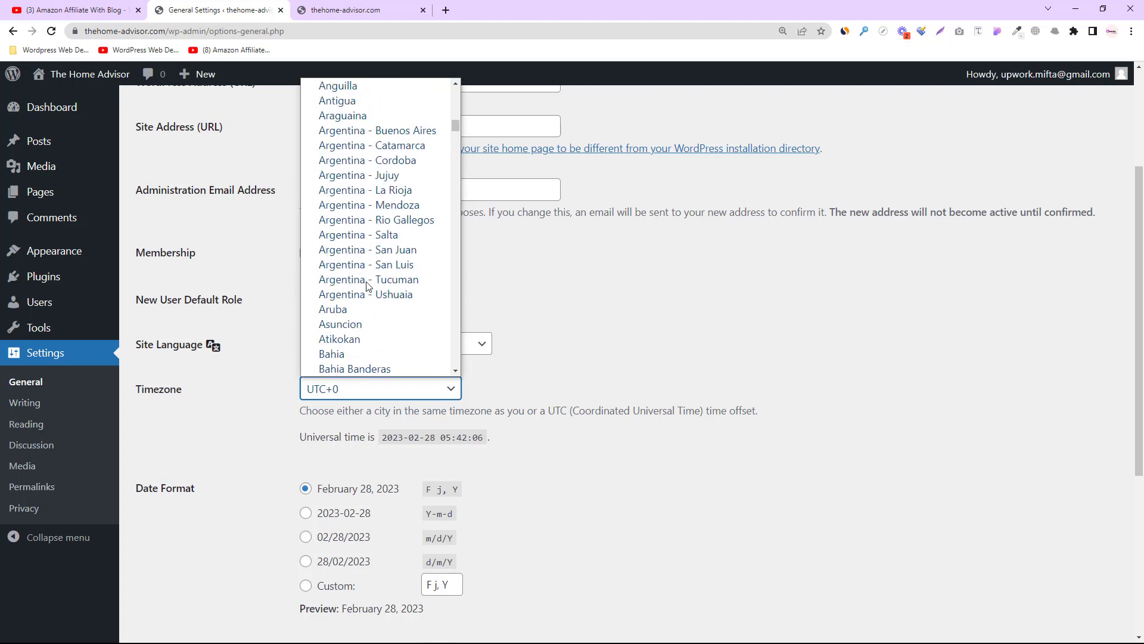
scroll(368, 286, down, 10)
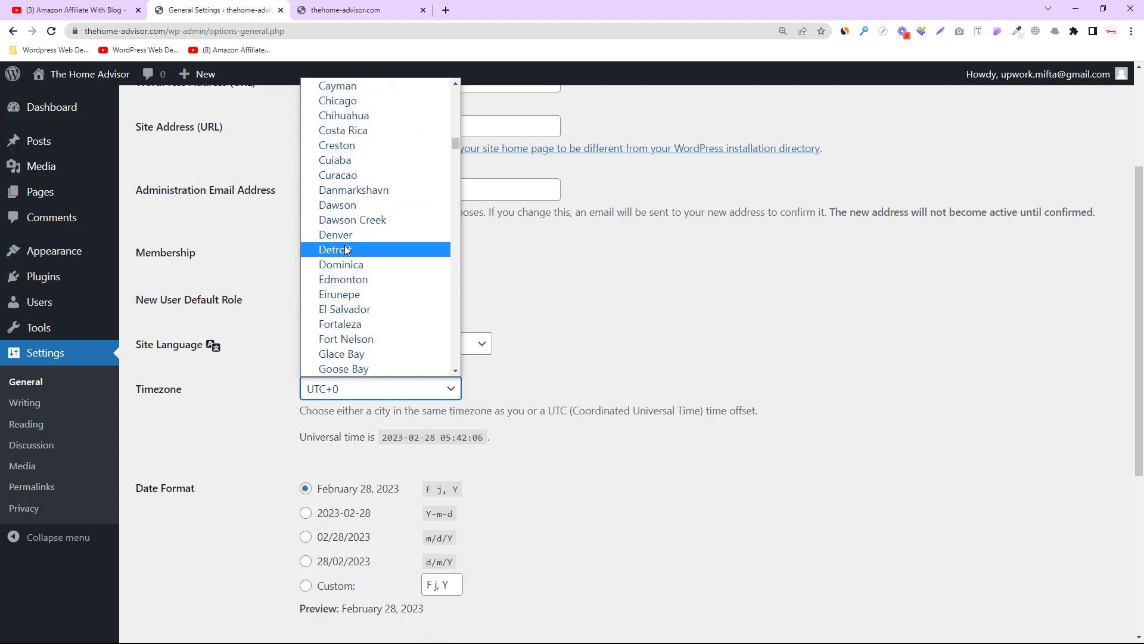
text(dh)
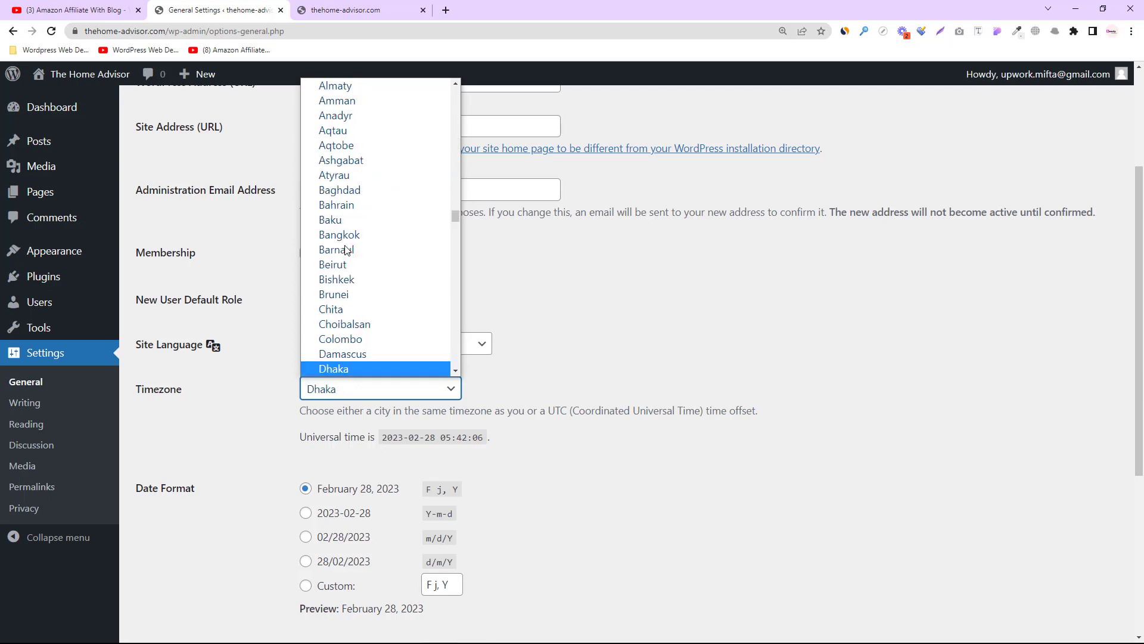
key(Return)
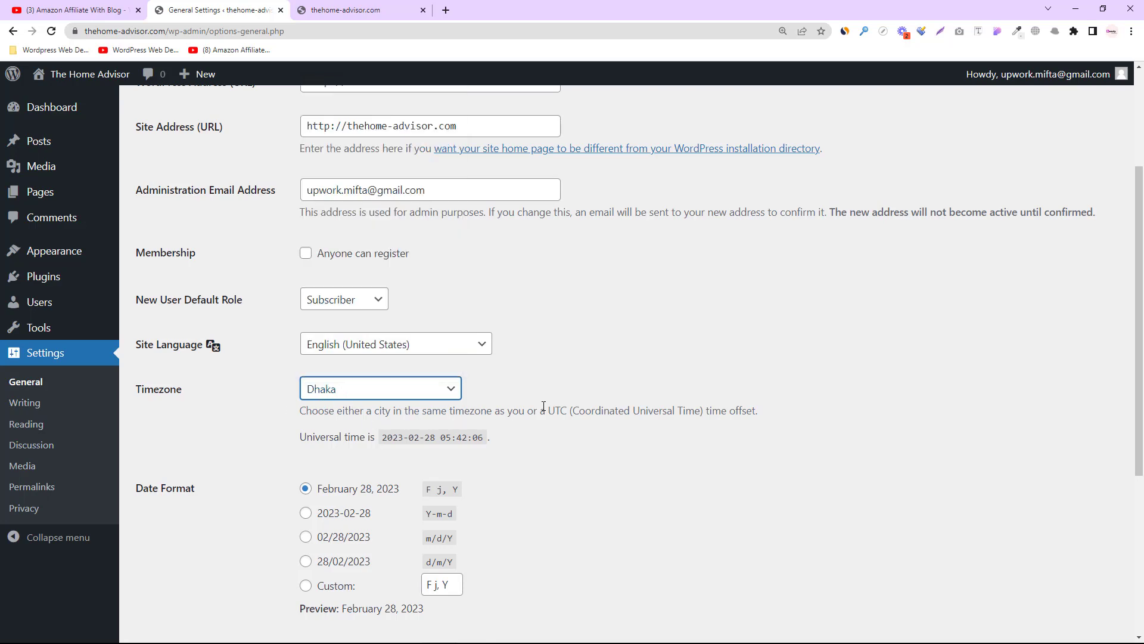
scroll(556, 426, down, 5)
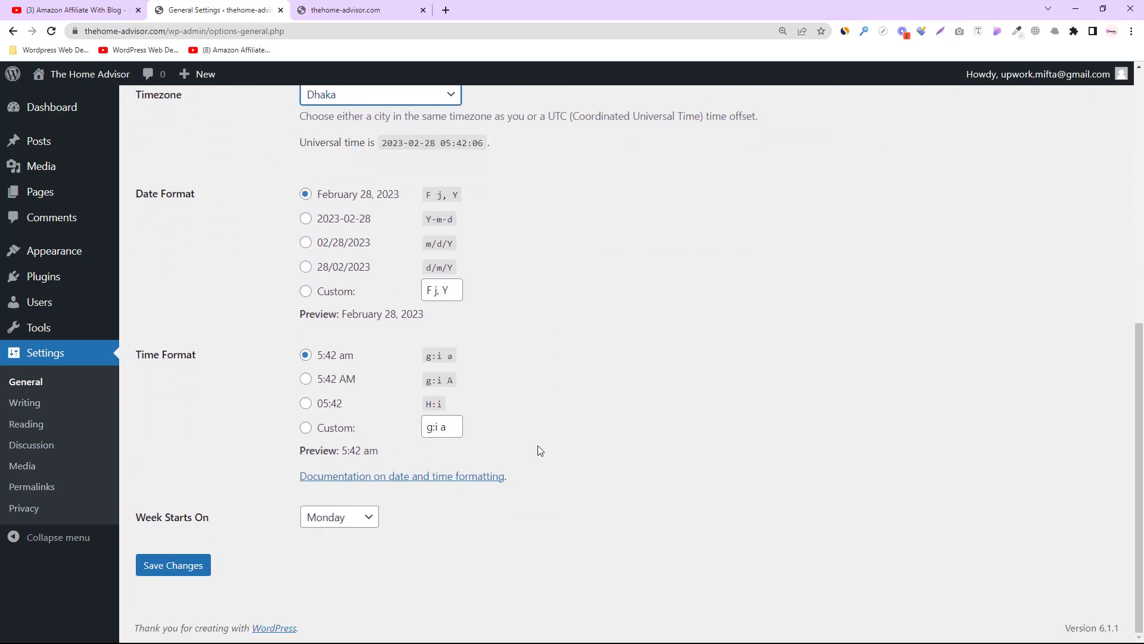
click(173, 565)
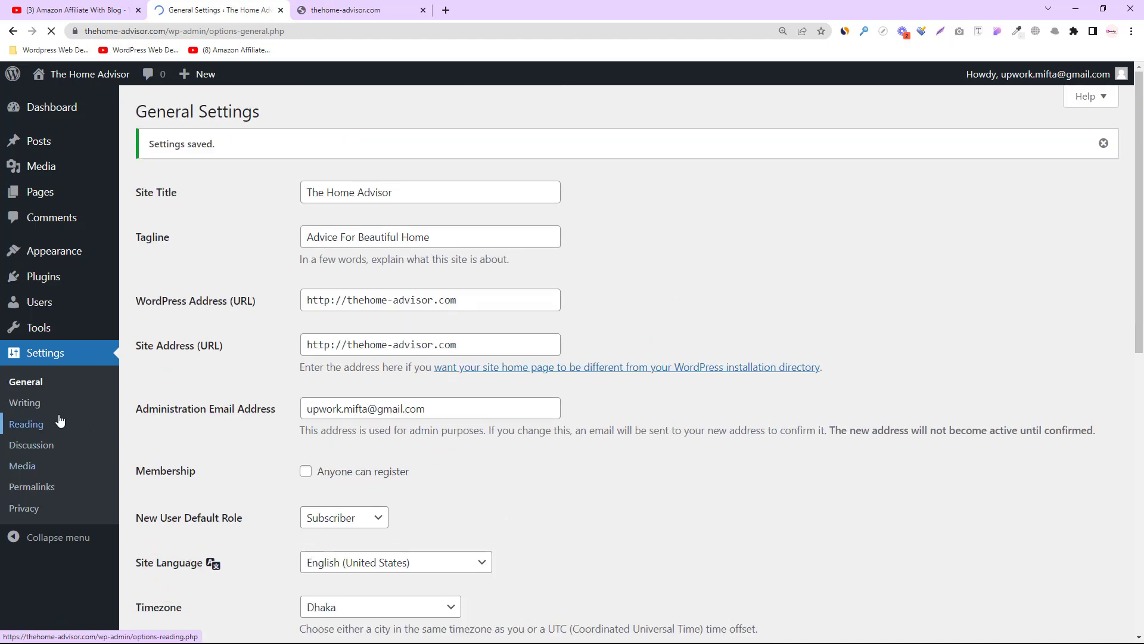
- Change the permalink structure to Post name and save the permalink settings
click(25, 492)
scroll(500, 444, down, 2)
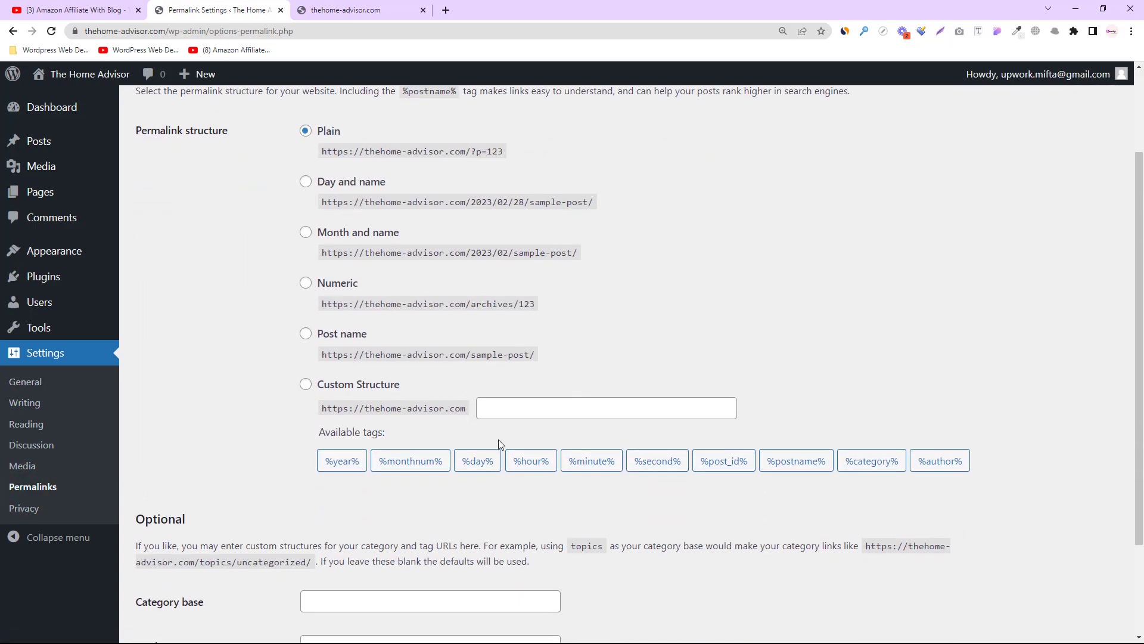
drag(180, 136, 212, 133)
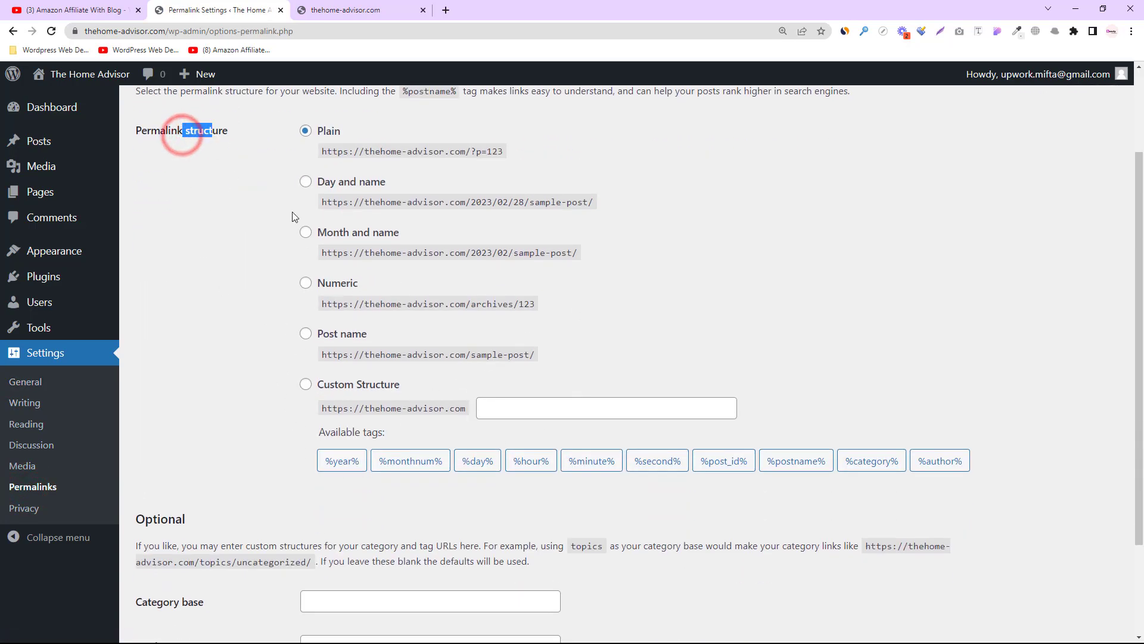
click(306, 335)
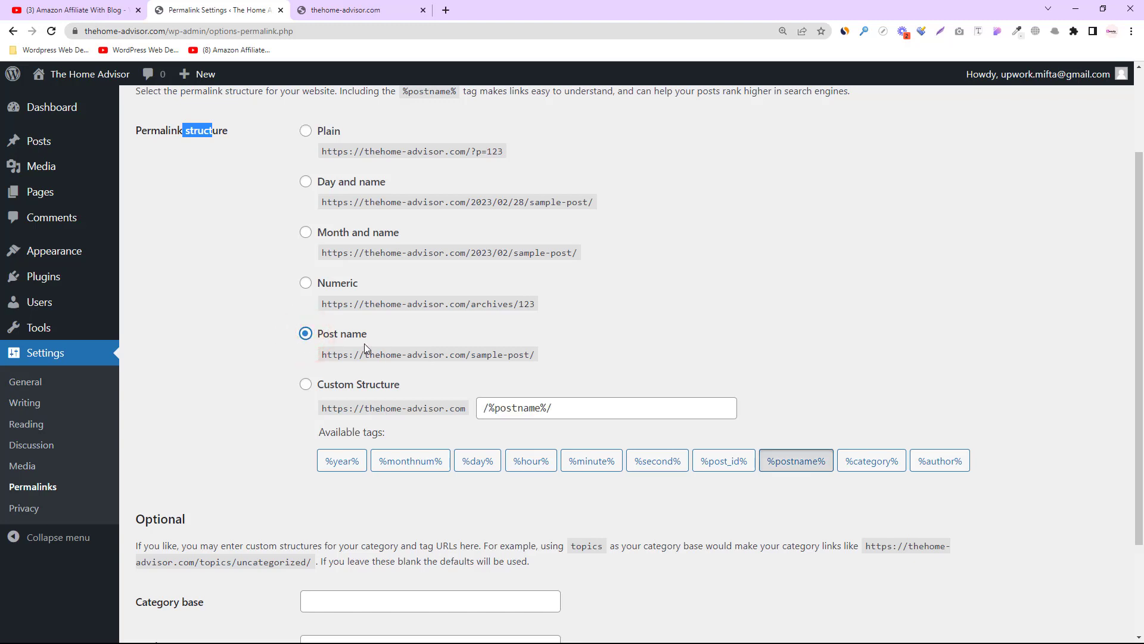
scroll(368, 370, down, 2)
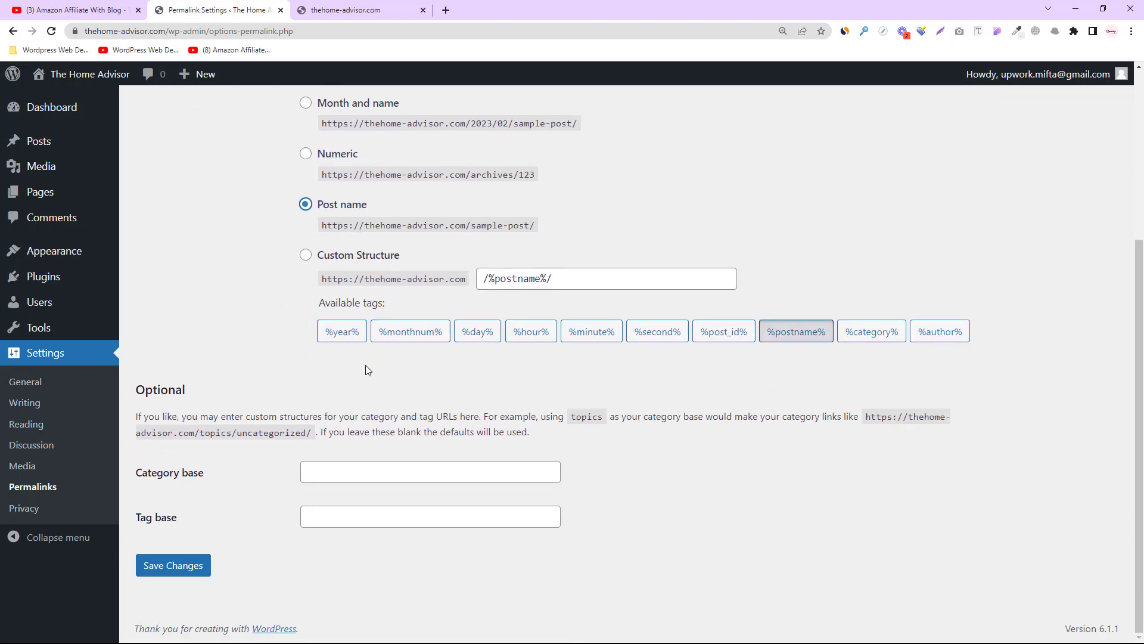
click(173, 571)
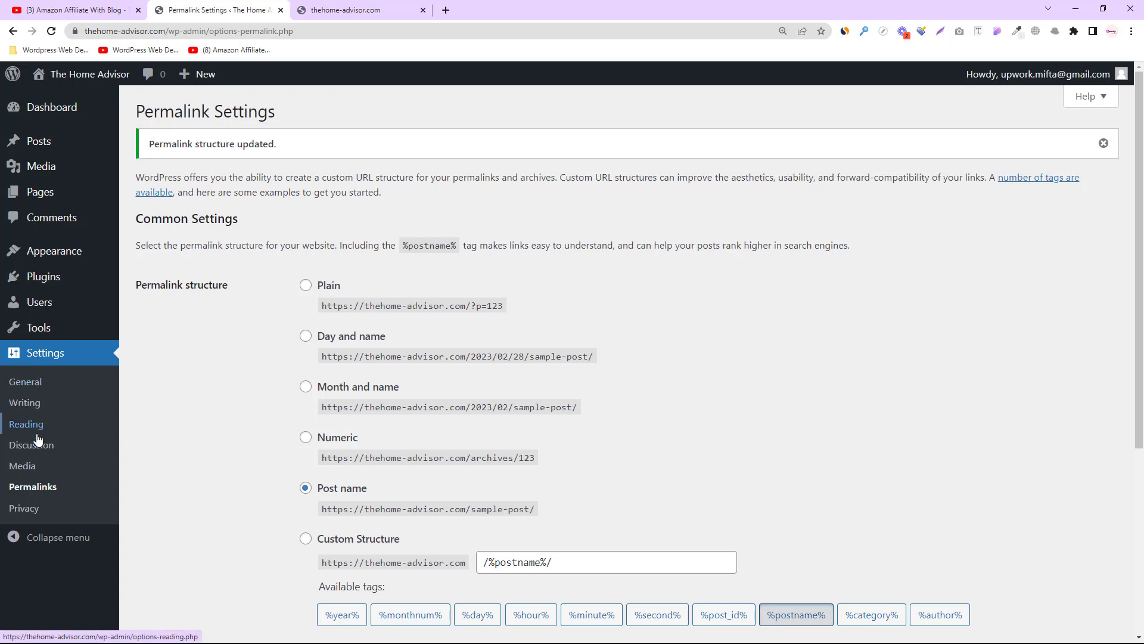
- Review the saved general settings and reload the site's front page to check its title and tagline
click(27, 385)
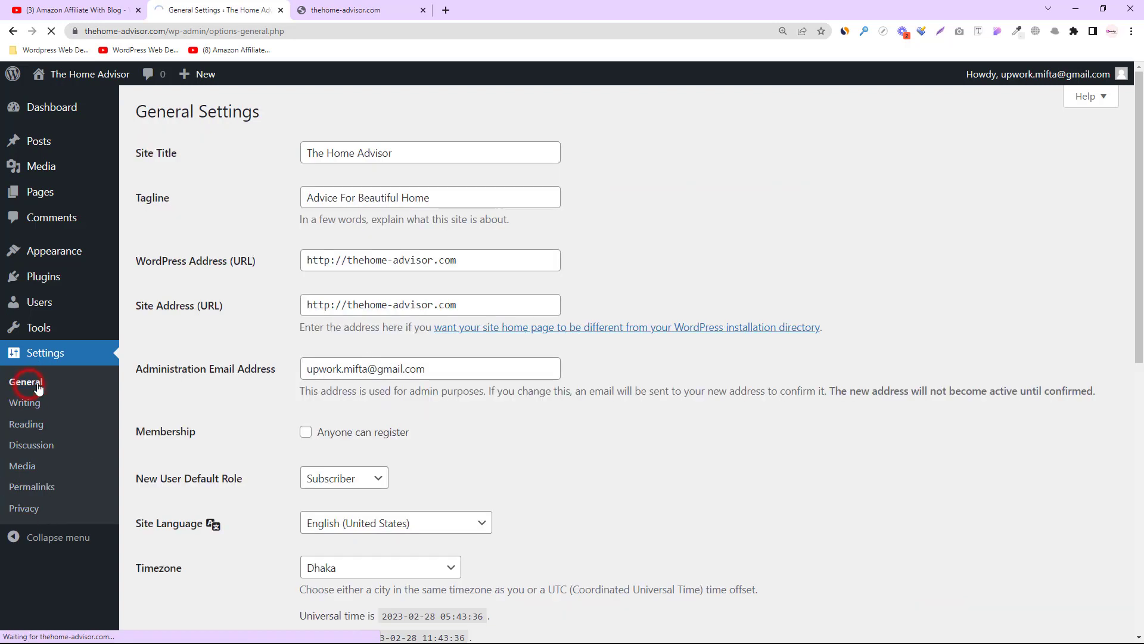
drag(195, 154, 112, 147)
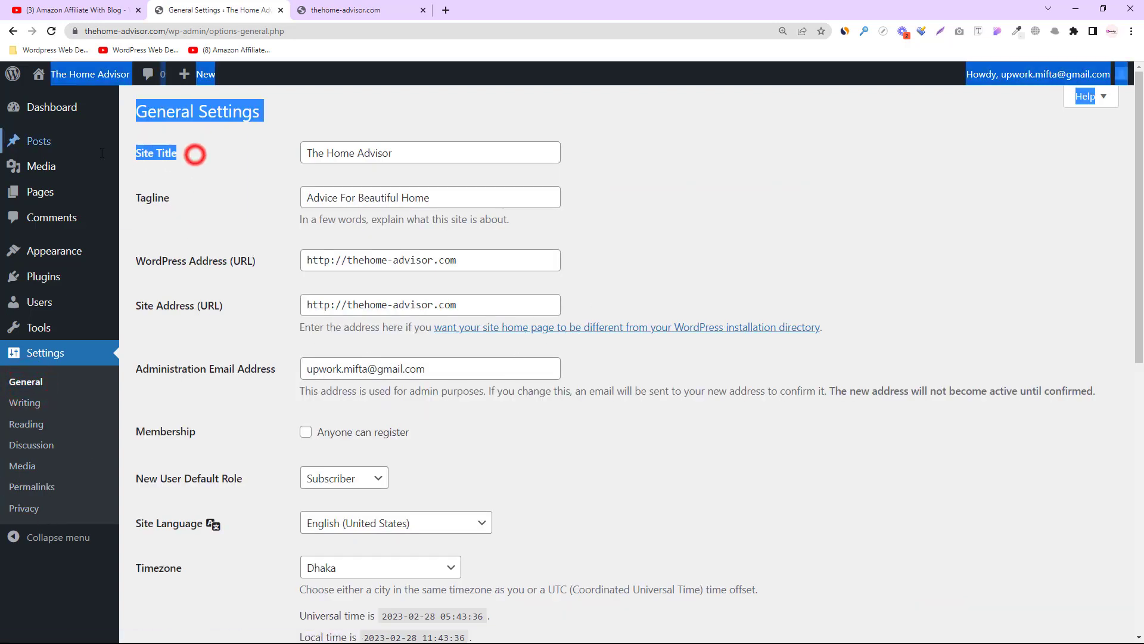
click(289, 205)
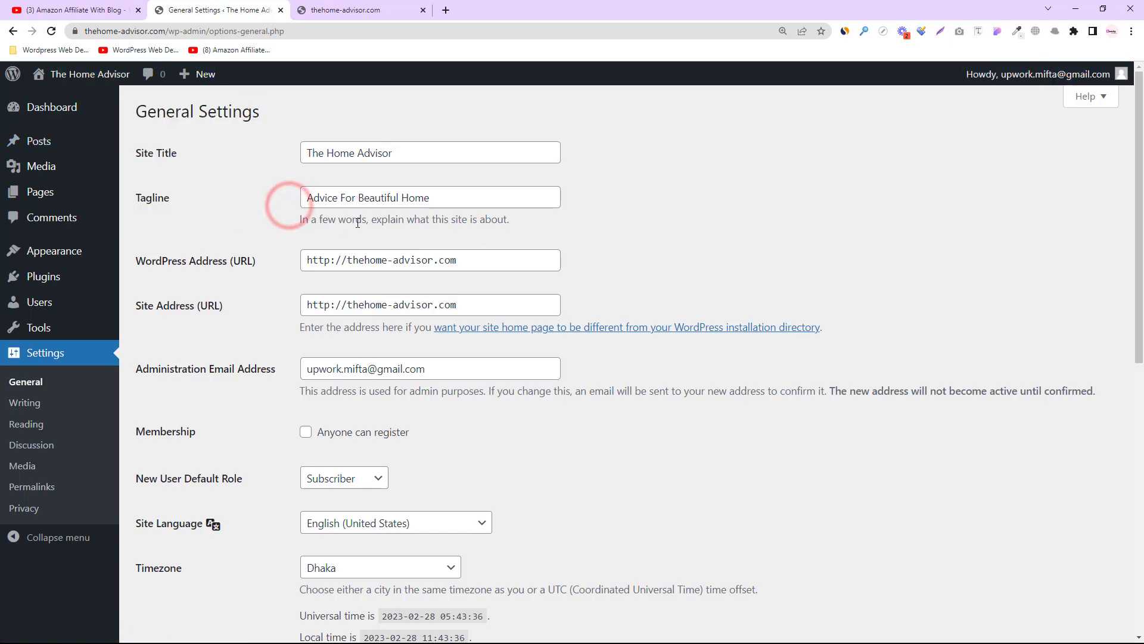
scroll(251, 349, down, 3)
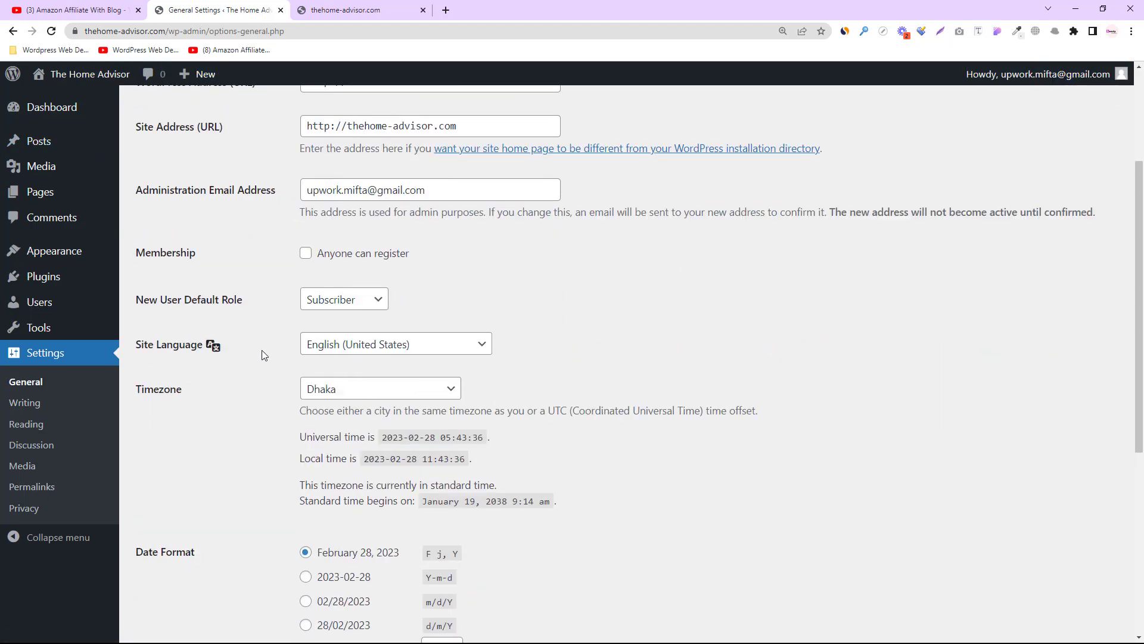
click(357, 9)
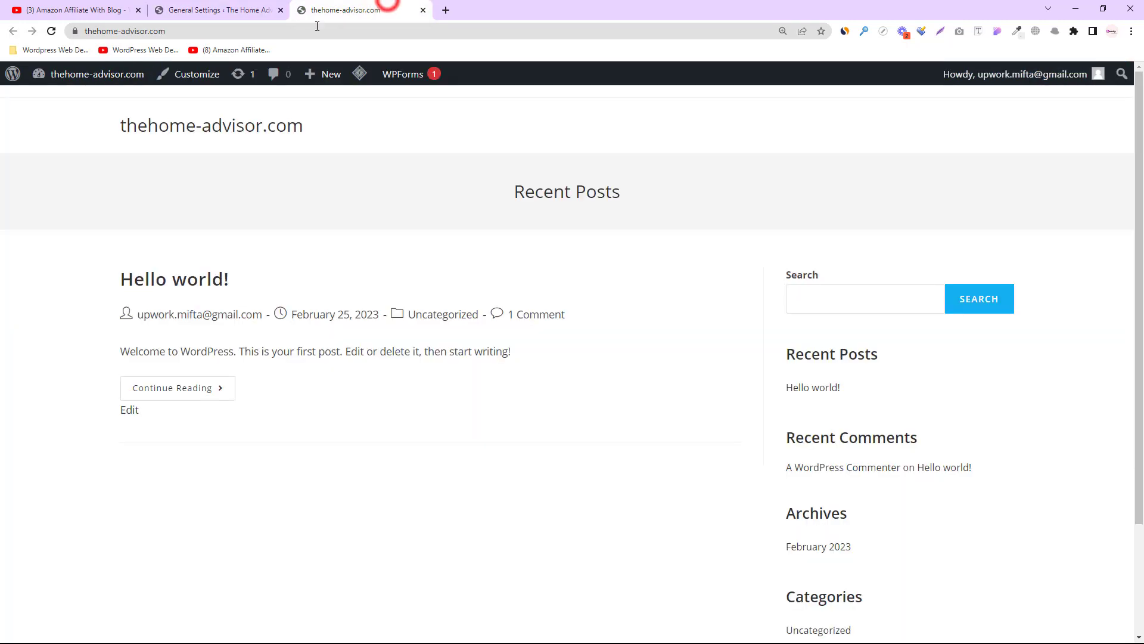
click(52, 31)
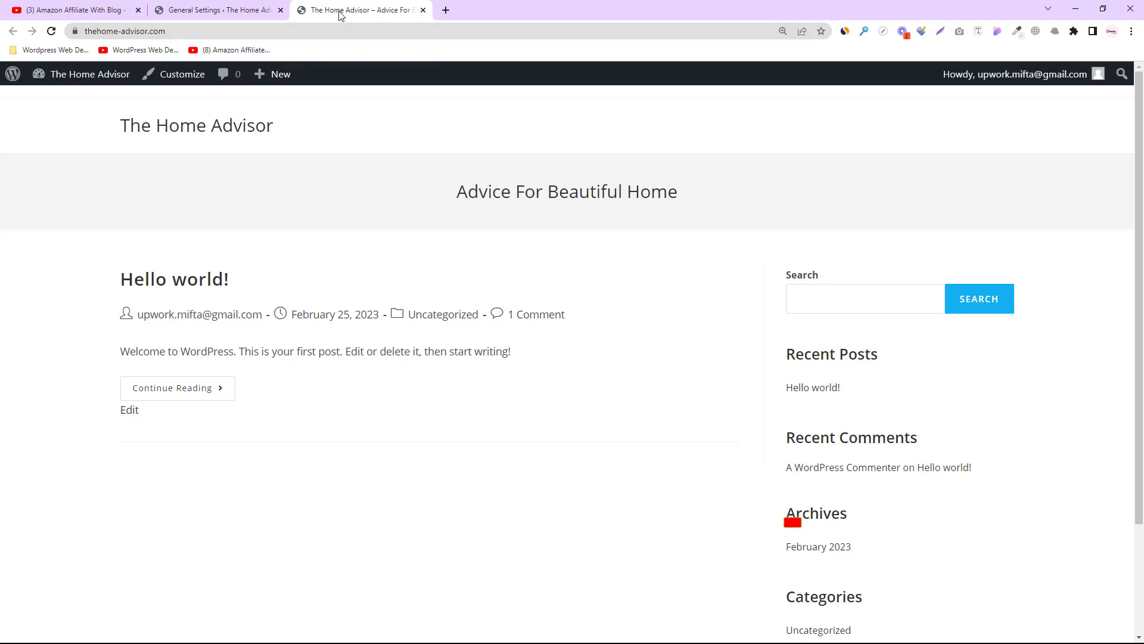
drag(293, 130, 119, 129)
- Return to the WordPress admin and activate all installed plugins in bulk
click(224, 9)
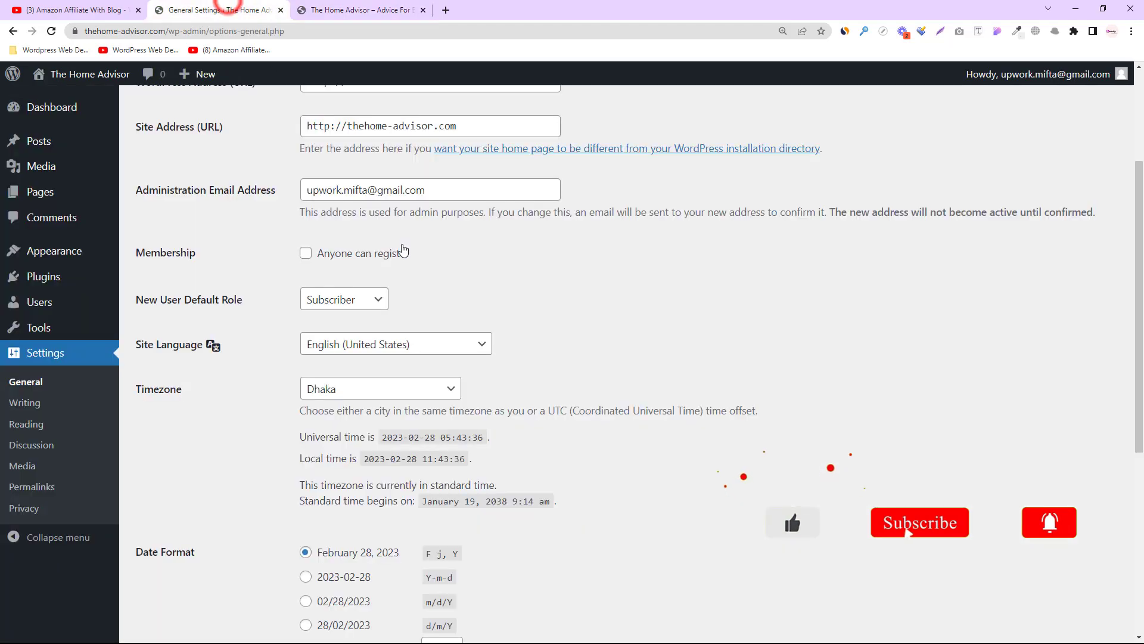
scroll(511, 241, up, 3)
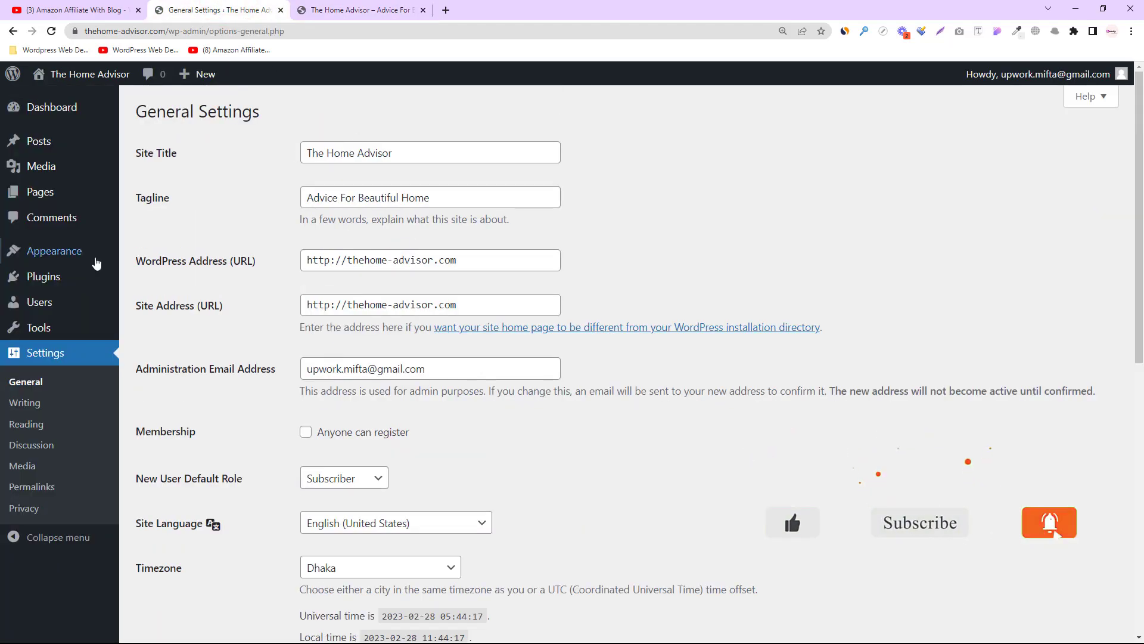
click(55, 281)
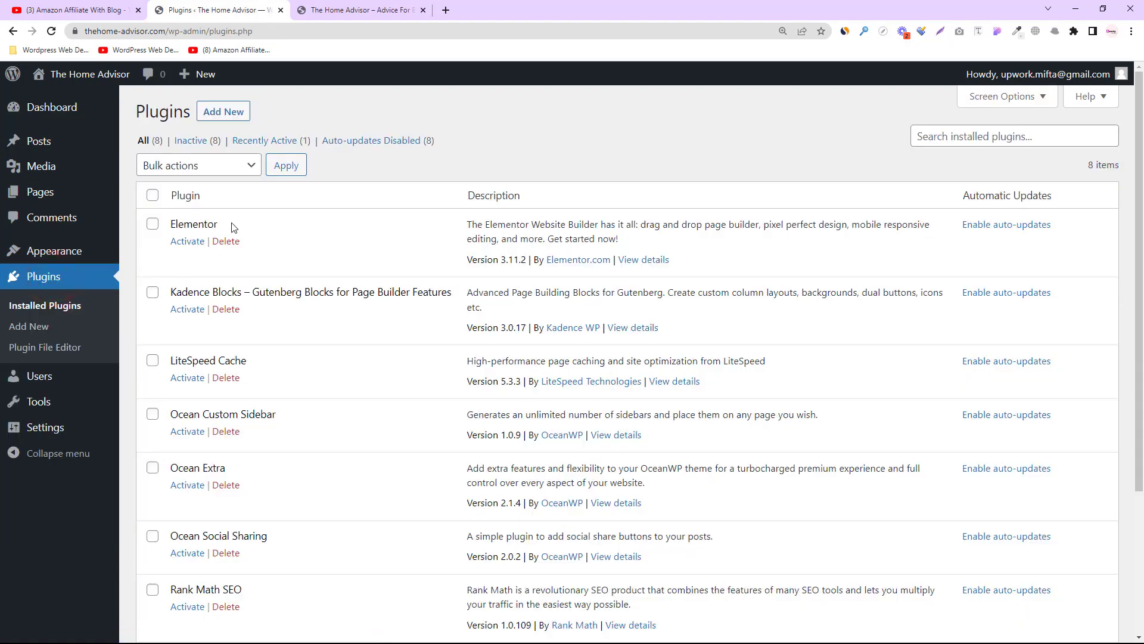
click(152, 196)
click(170, 165)
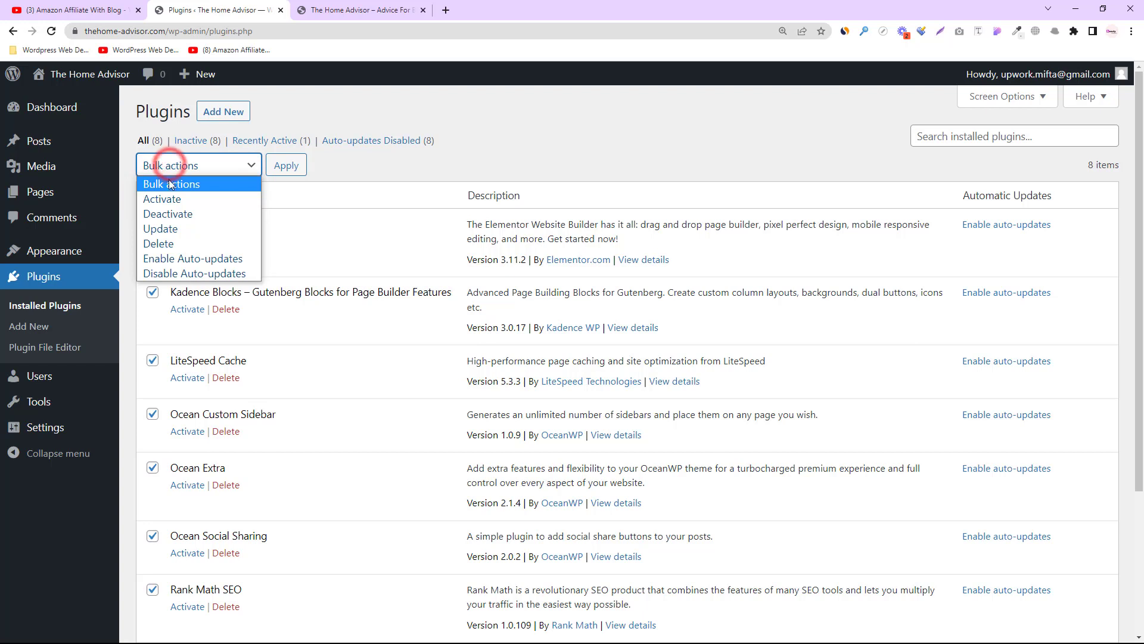
click(164, 199)
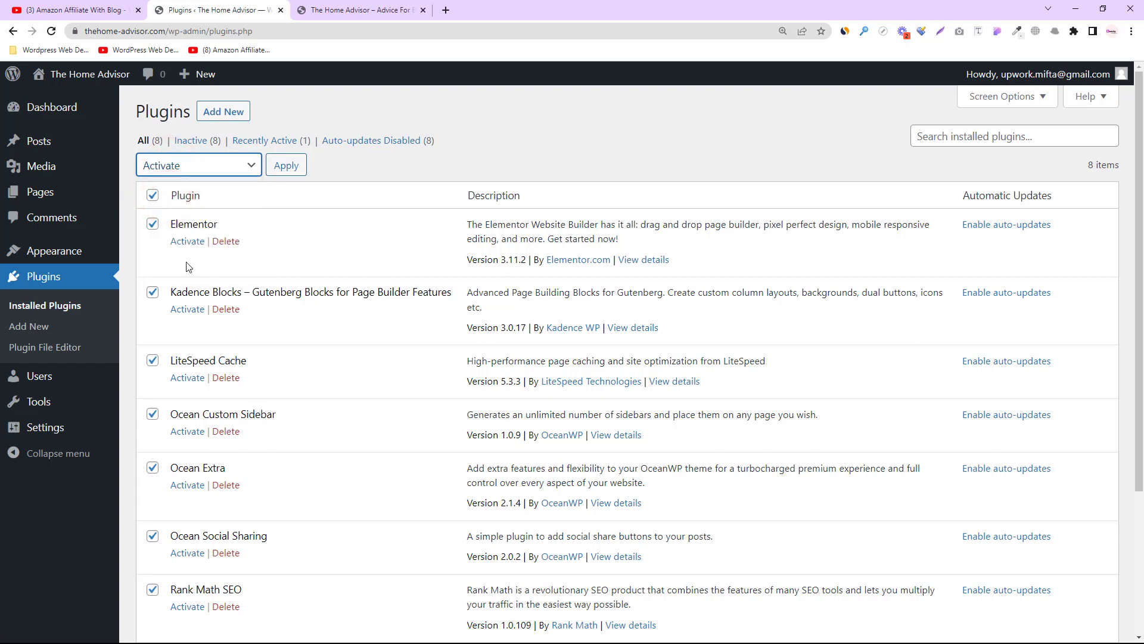
click(286, 165)
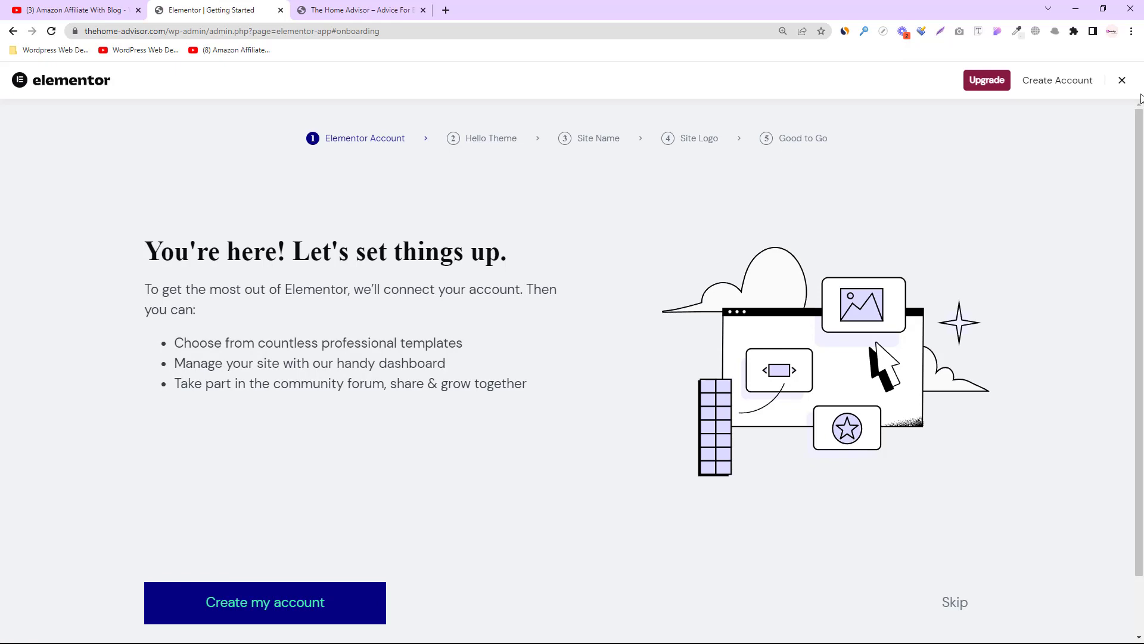
- Close the Elementor onboarding wizard and dismiss the Ocean opt-in notices and The Post Grid rating request
click(1125, 82)
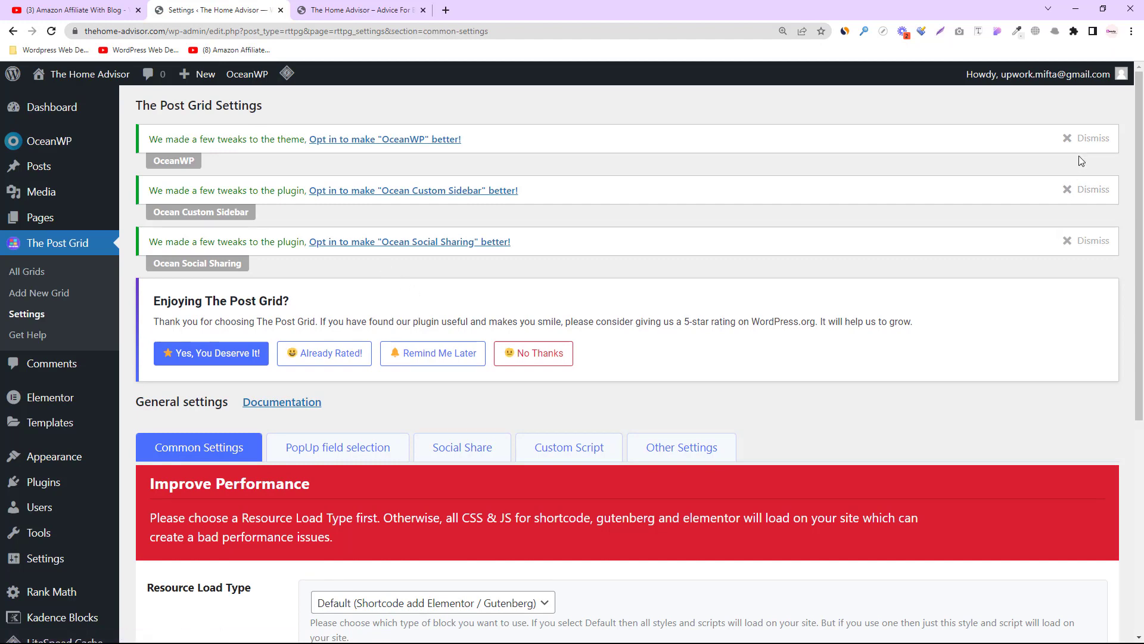
click(1072, 139)
click(1074, 140)
click(1076, 141)
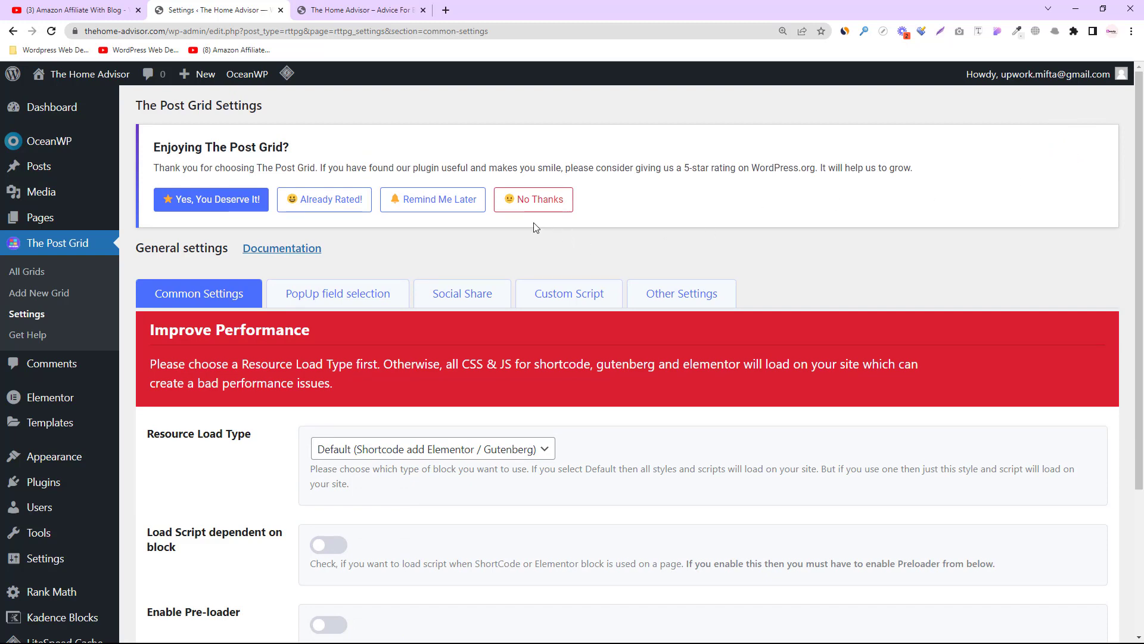
click(534, 203)
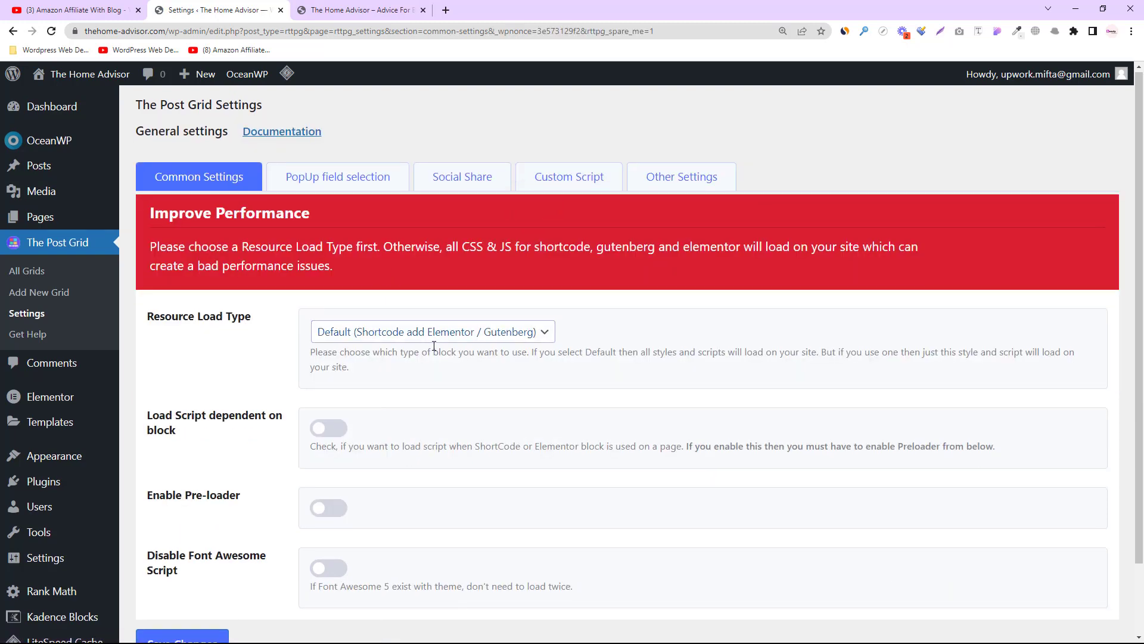
- Go back to the installed plugins, dismiss the Ocean Core Extensions Bundle banner and check the activated plugins
scroll(434, 348, down, 2)
scroll(432, 353, up, 2)
scroll(255, 305, down, 2)
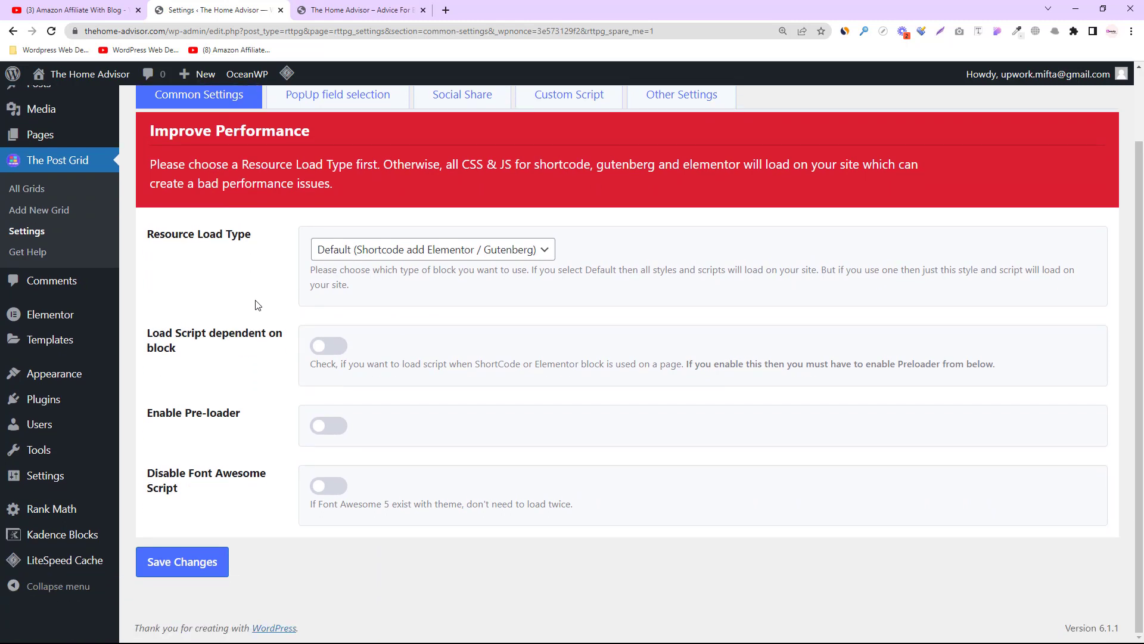
scroll(742, 395, up, 2)
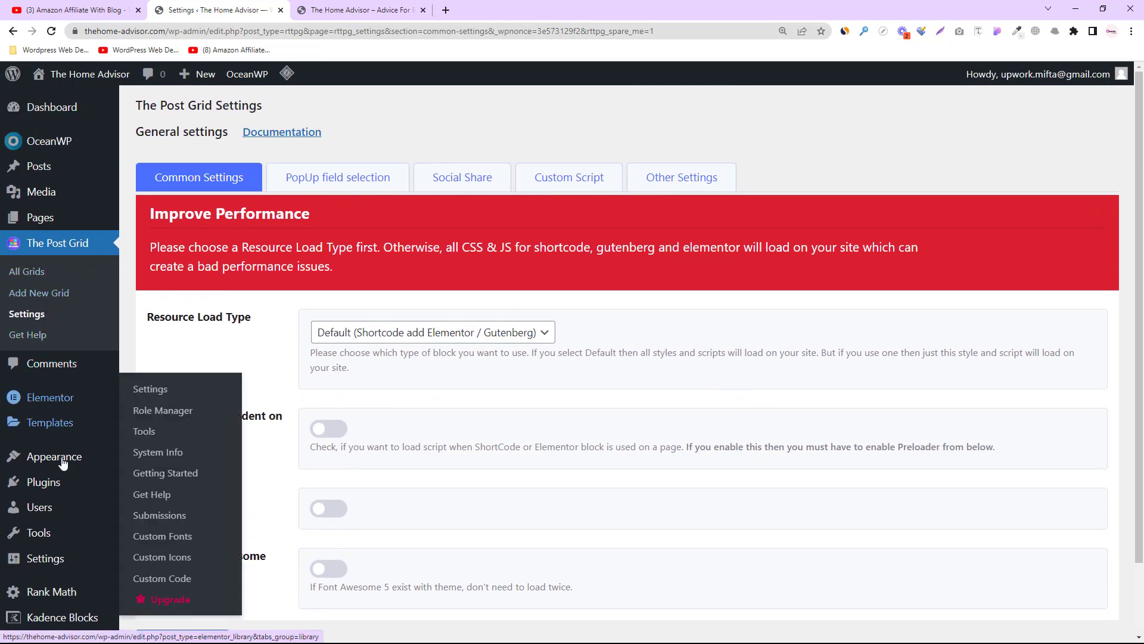
click(59, 483)
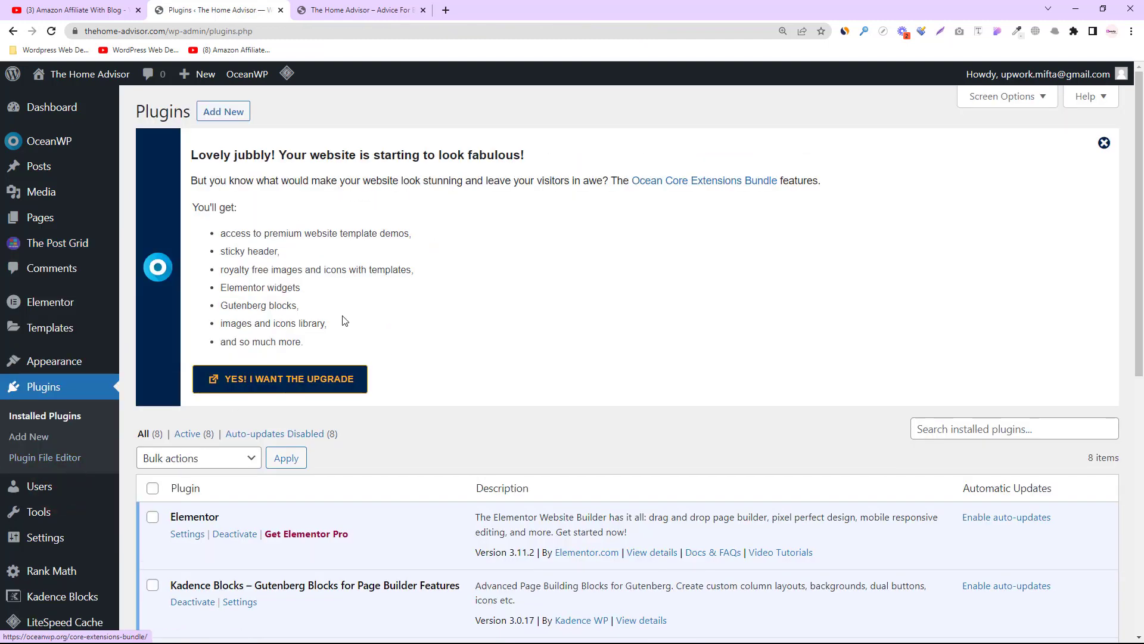
click(1104, 141)
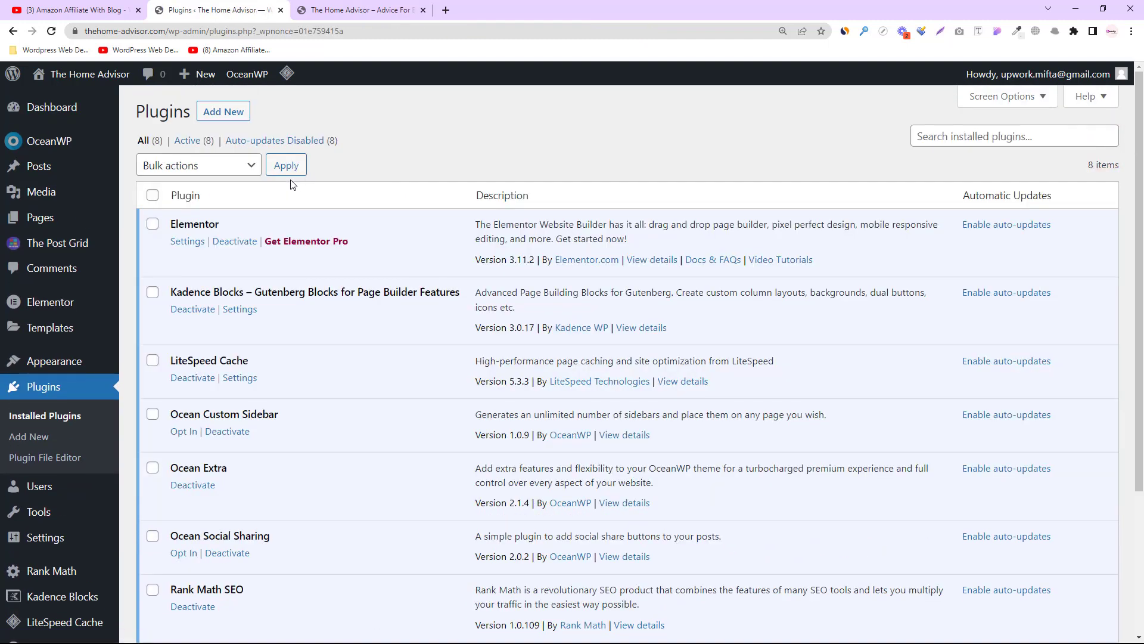
scroll(280, 197, down, 3)
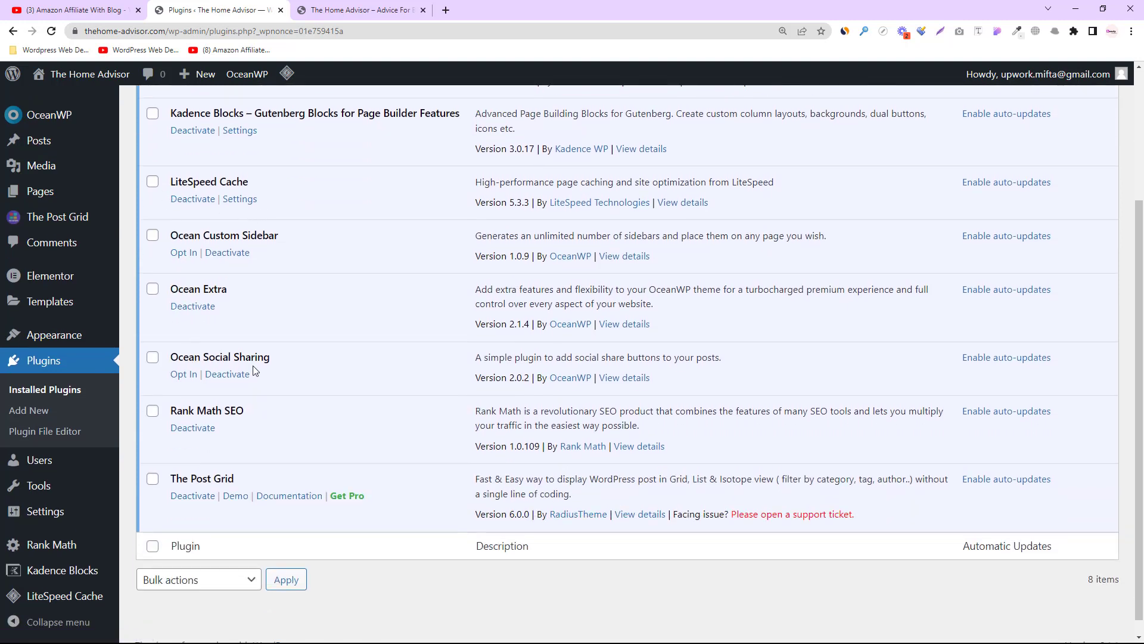
- Deactivate the LiteSpeed Cache plugin and reload the installed plugins list
scroll(269, 360, up, 2)
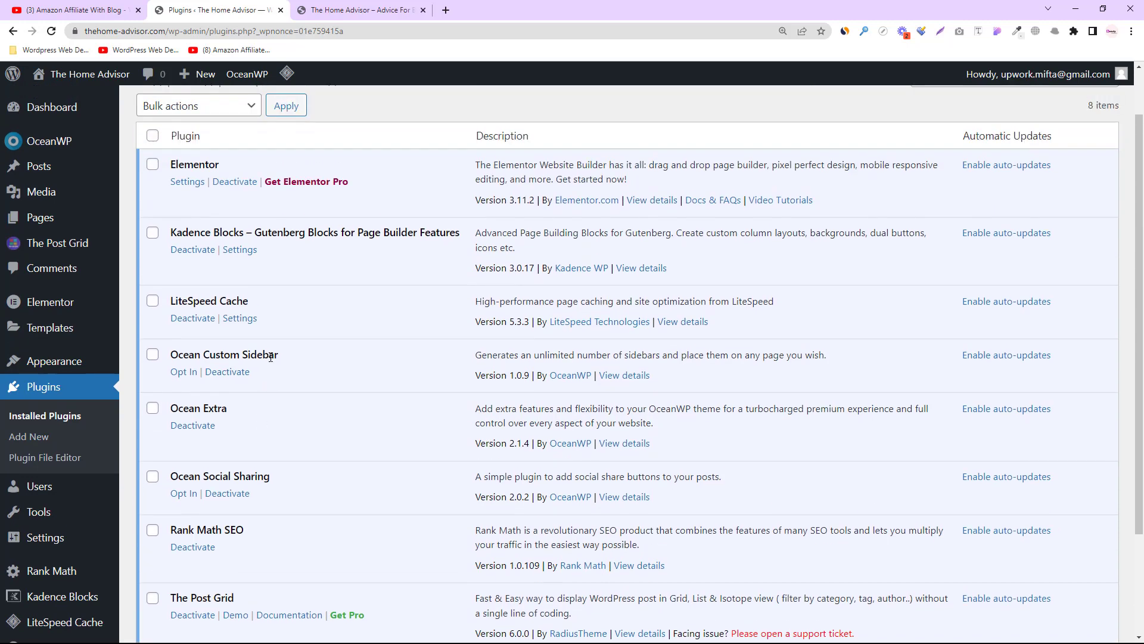
click(189, 322)
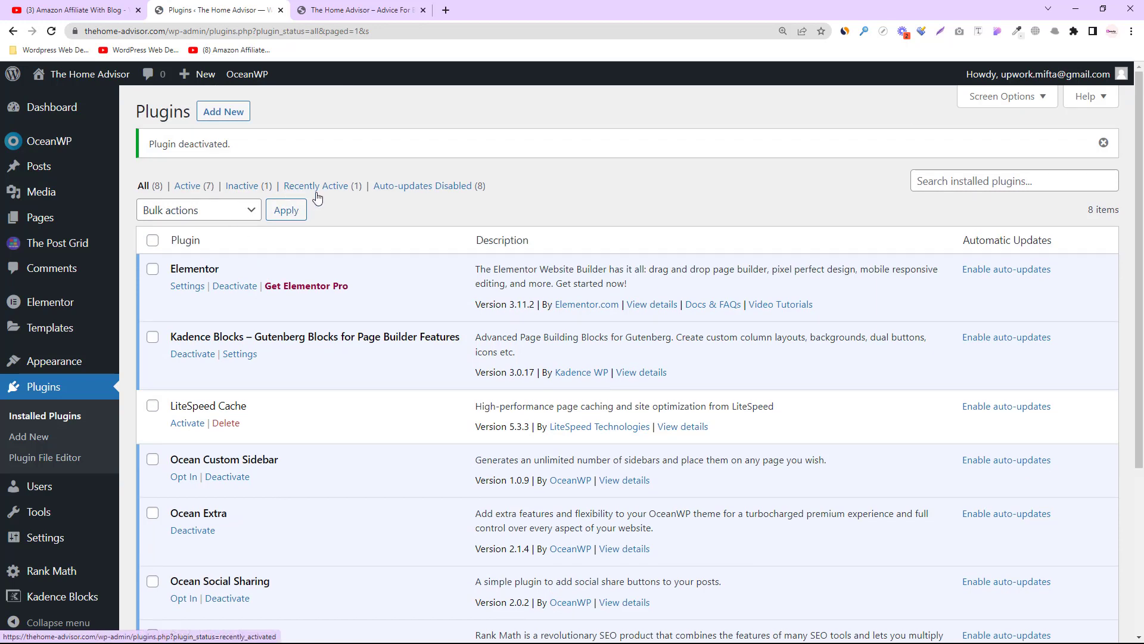
click(54, 387)
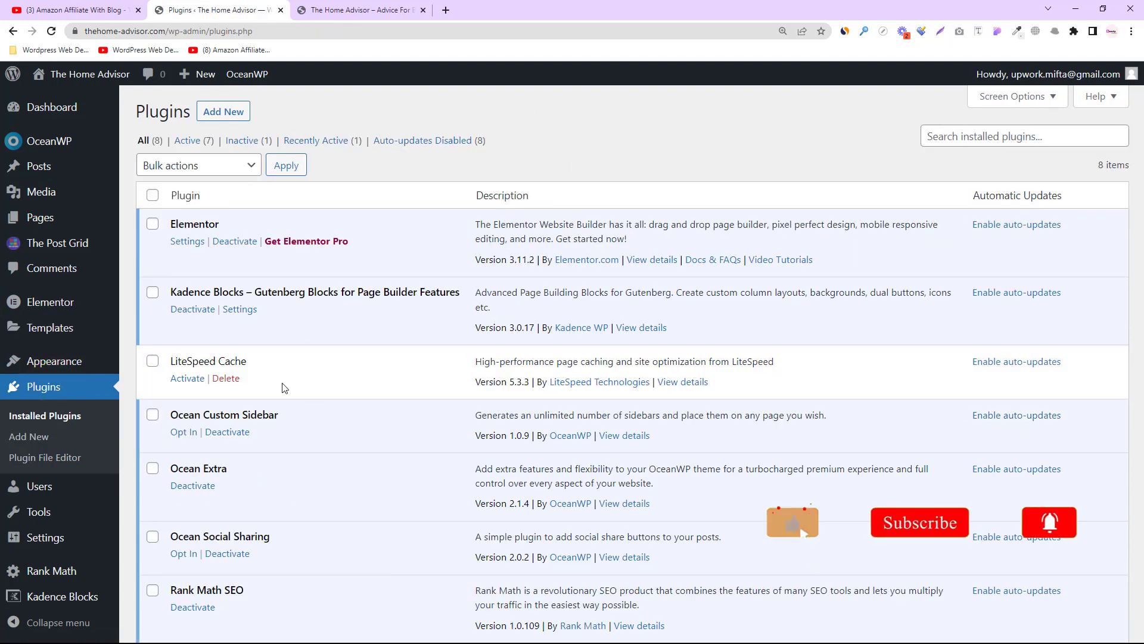
- Hide the OceanWP Overview and Elementor Overview boxes from the admin dashboard
click(59, 104)
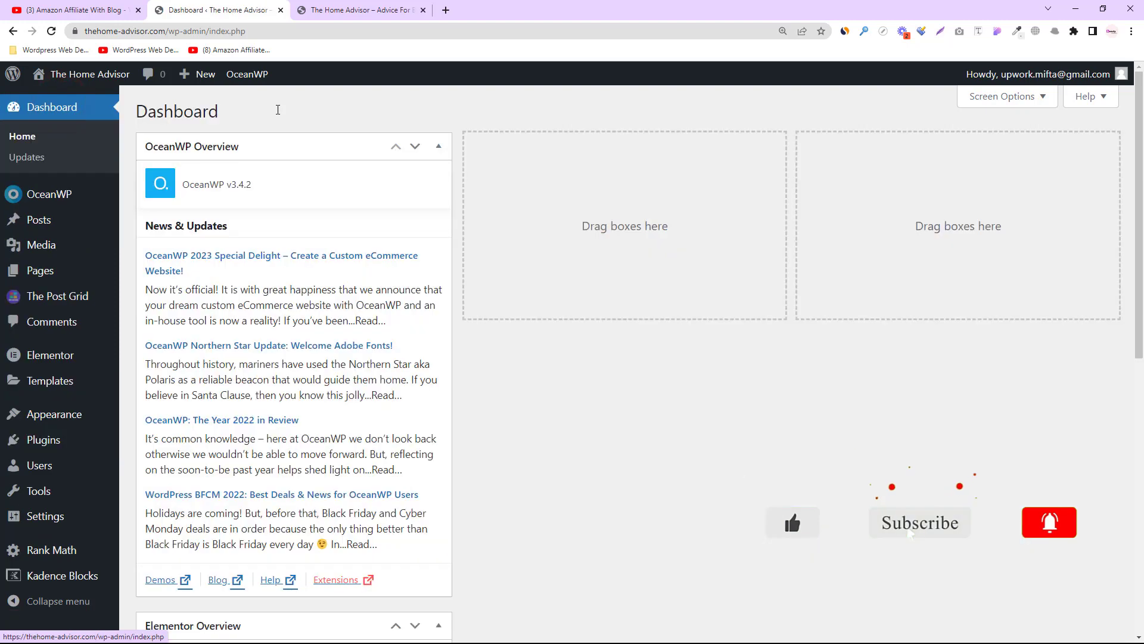
click(977, 97)
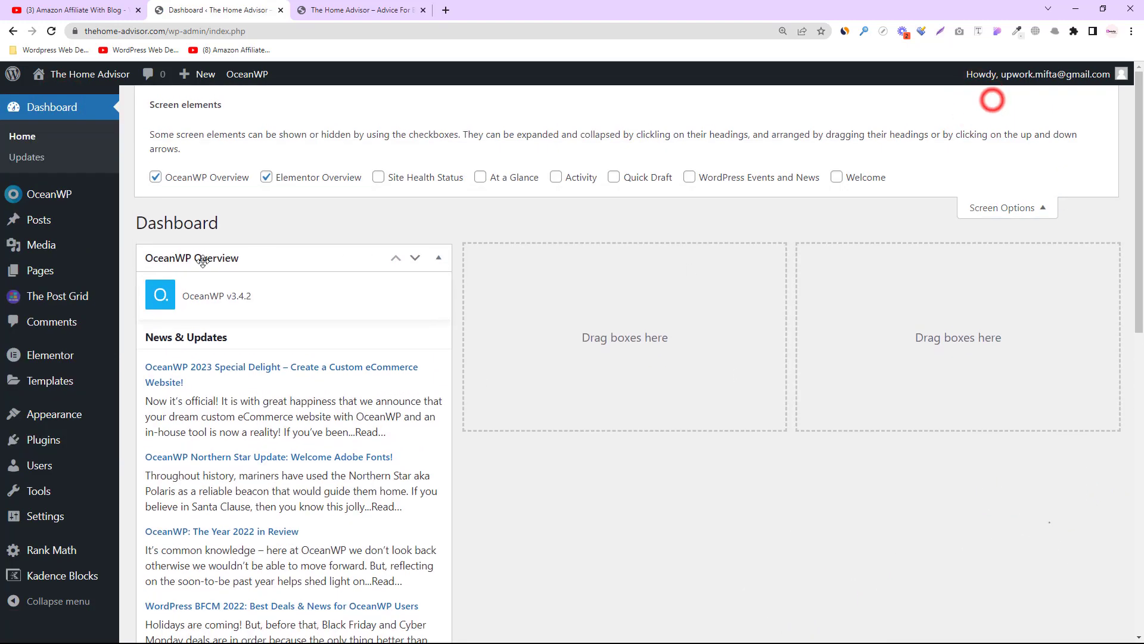
click(155, 177)
click(267, 177)
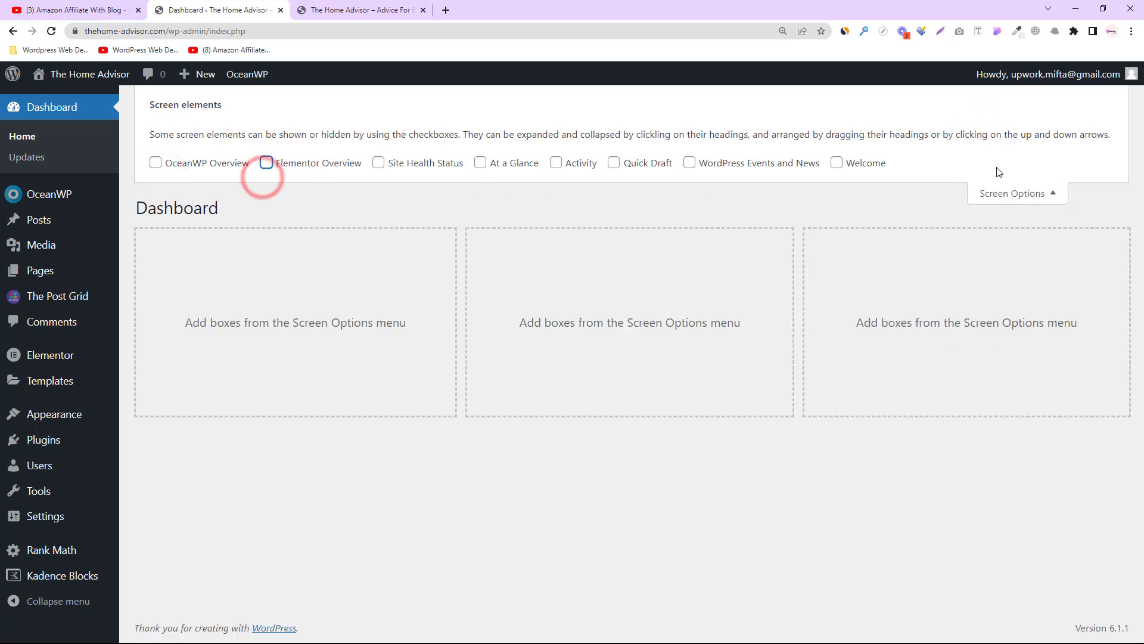
click(1000, 193)
click(620, 370)
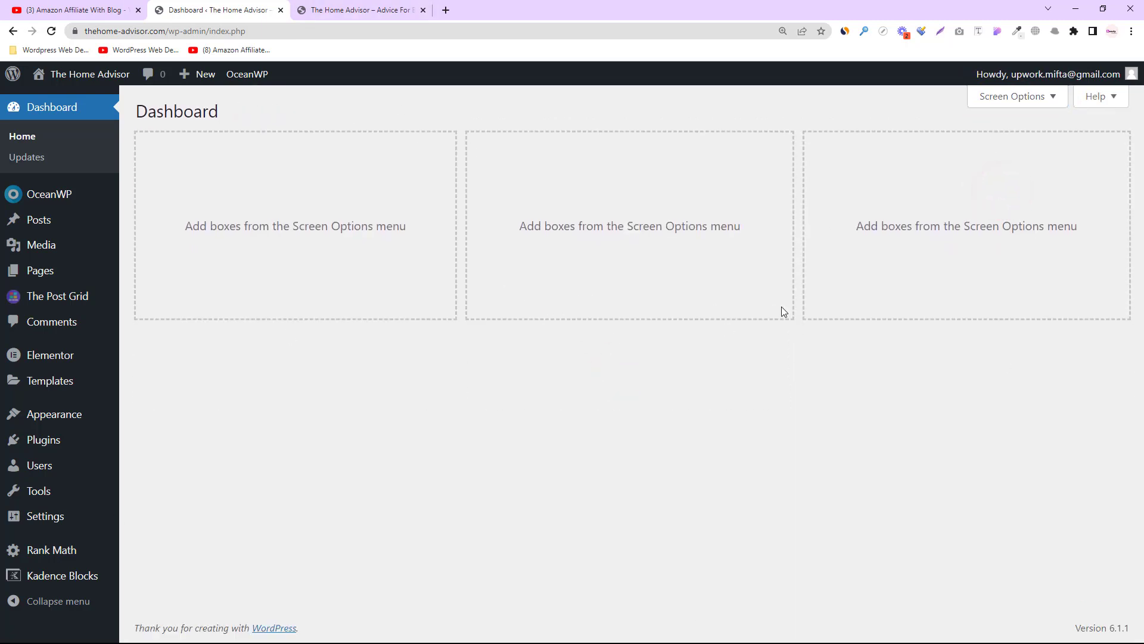
- Open the site's front page in a new browser tab and review its header, post list and sidebar
mouse_move(77, 74)
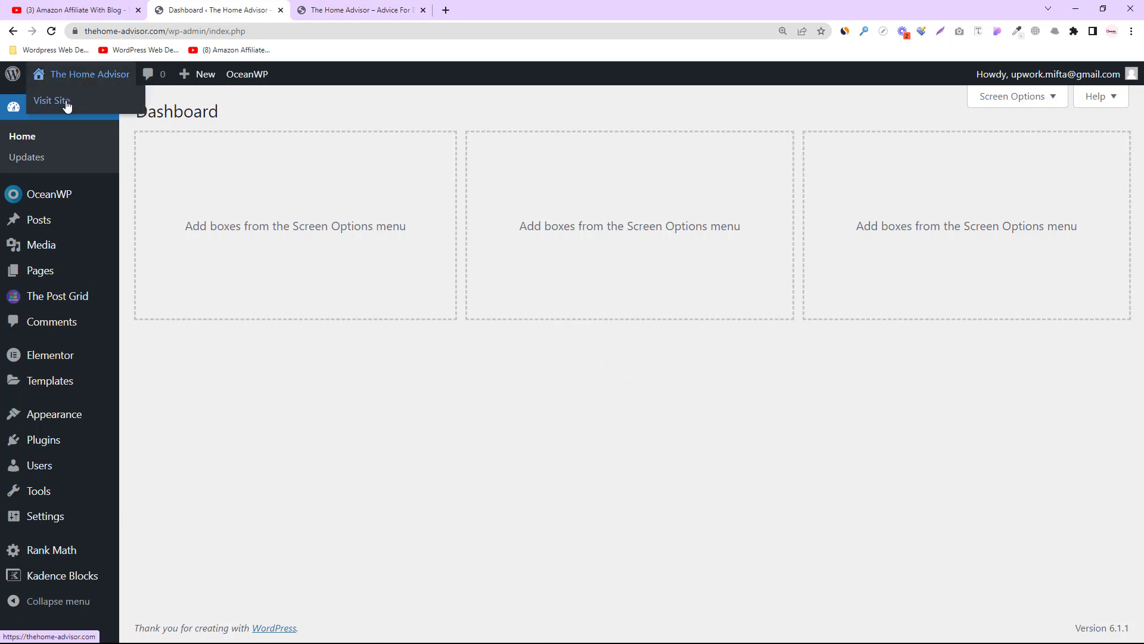
right_click(67, 105)
click(89, 110)
click(567, 10)
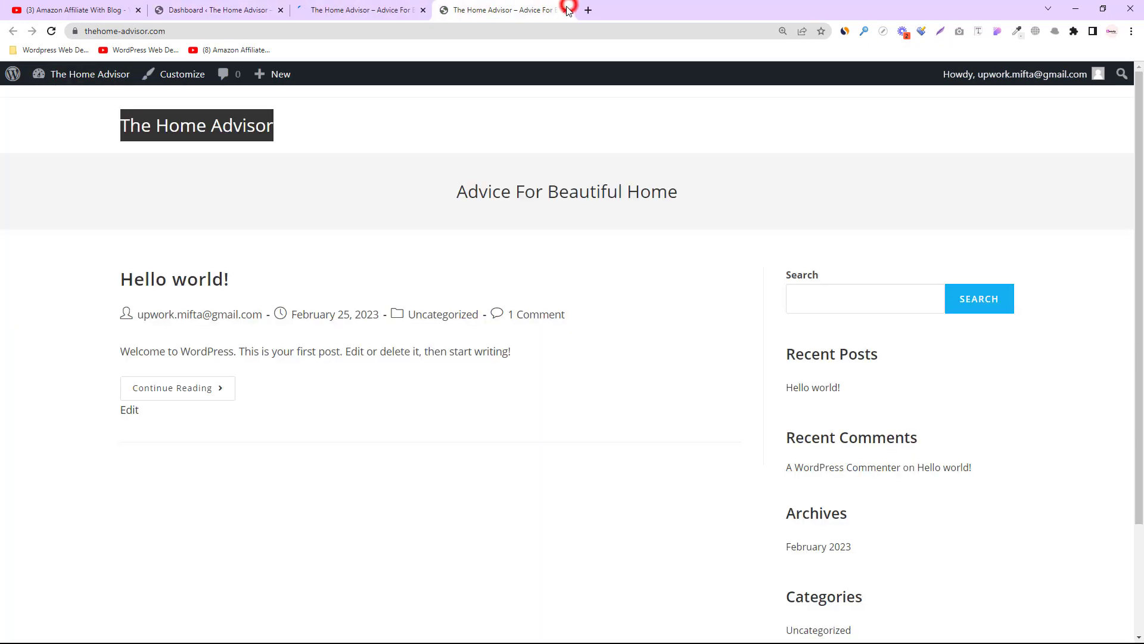
scroll(587, 370, down, 3)
scroll(598, 373, up, 3)
click(344, 135)
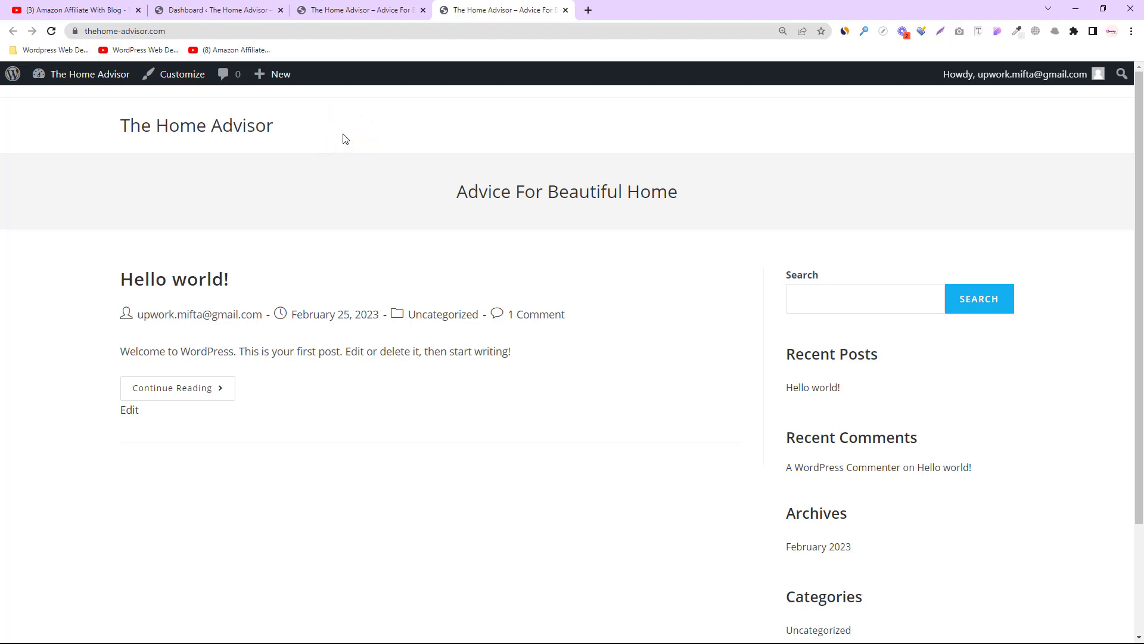